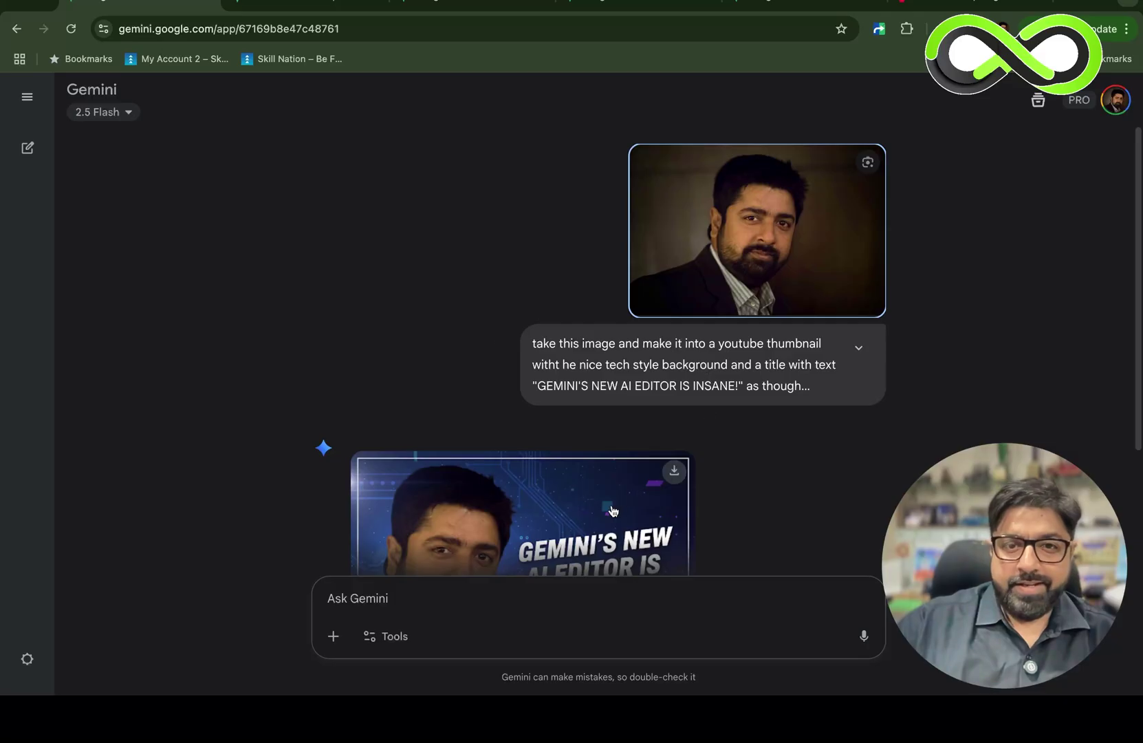
Step: Enlarge the generated tech-style YouTube thumbnail, and review the Nano Banana image editing section on the Gemini features page
left_click(598, 498)
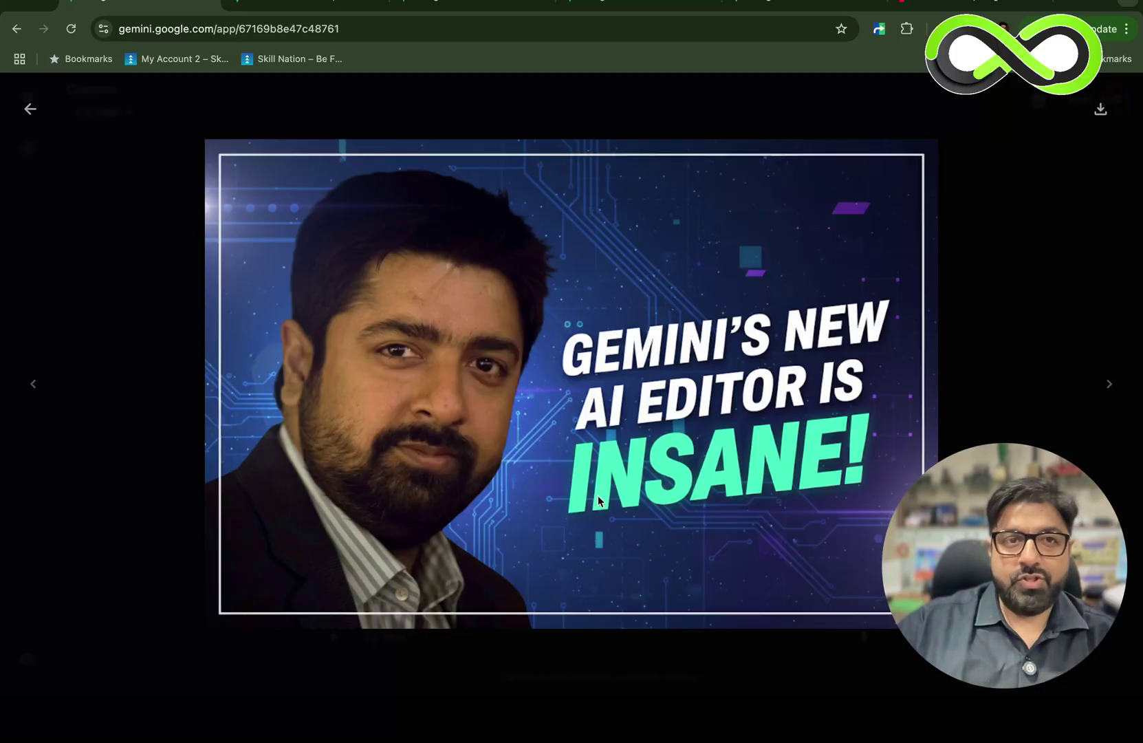
left_click(294, 6)
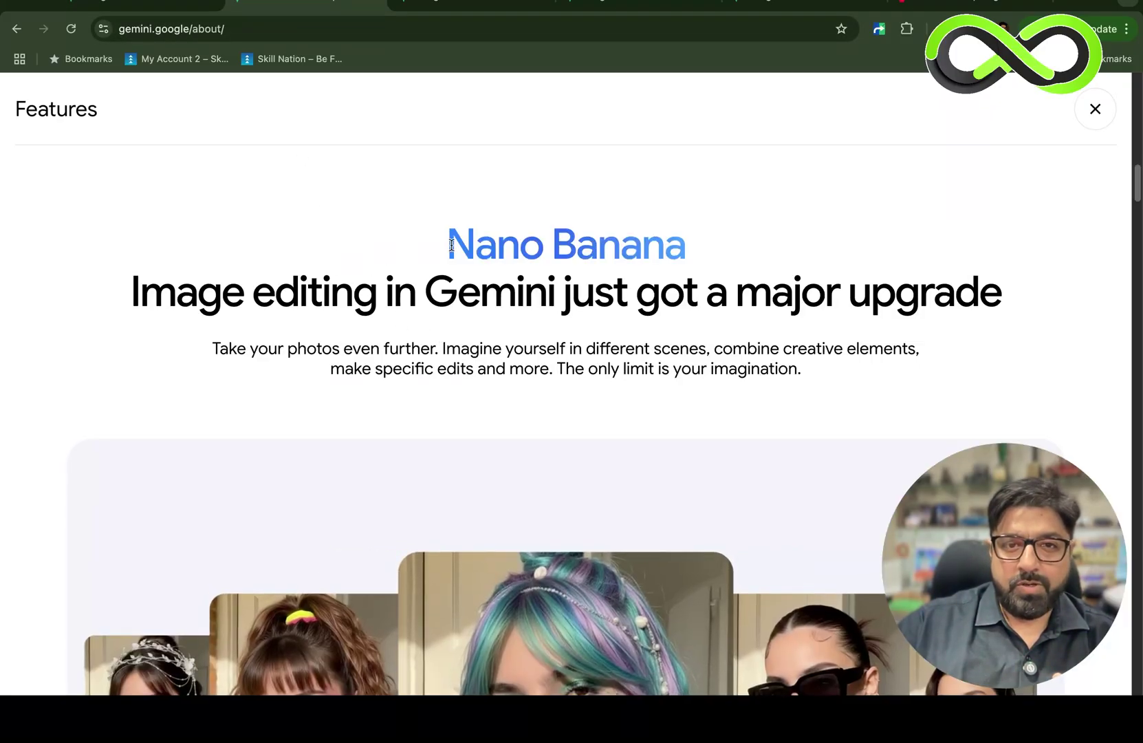
scroll(447, 261, "down", 2)
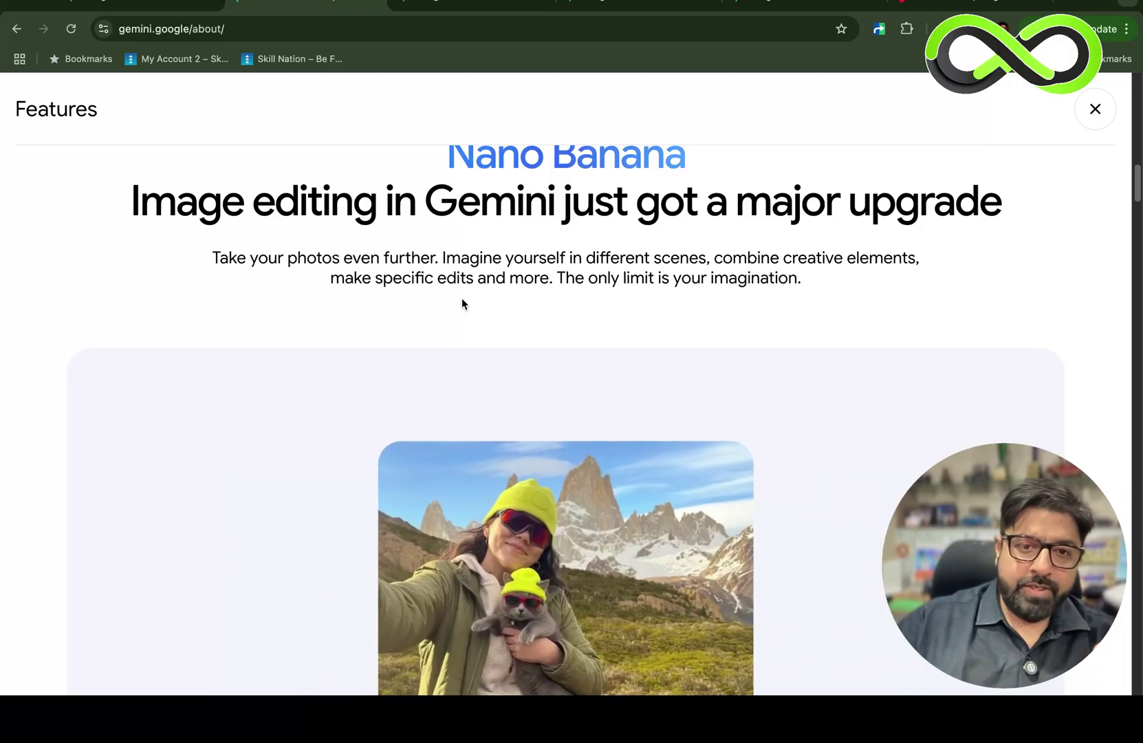
scroll(463, 303, "down", 3)
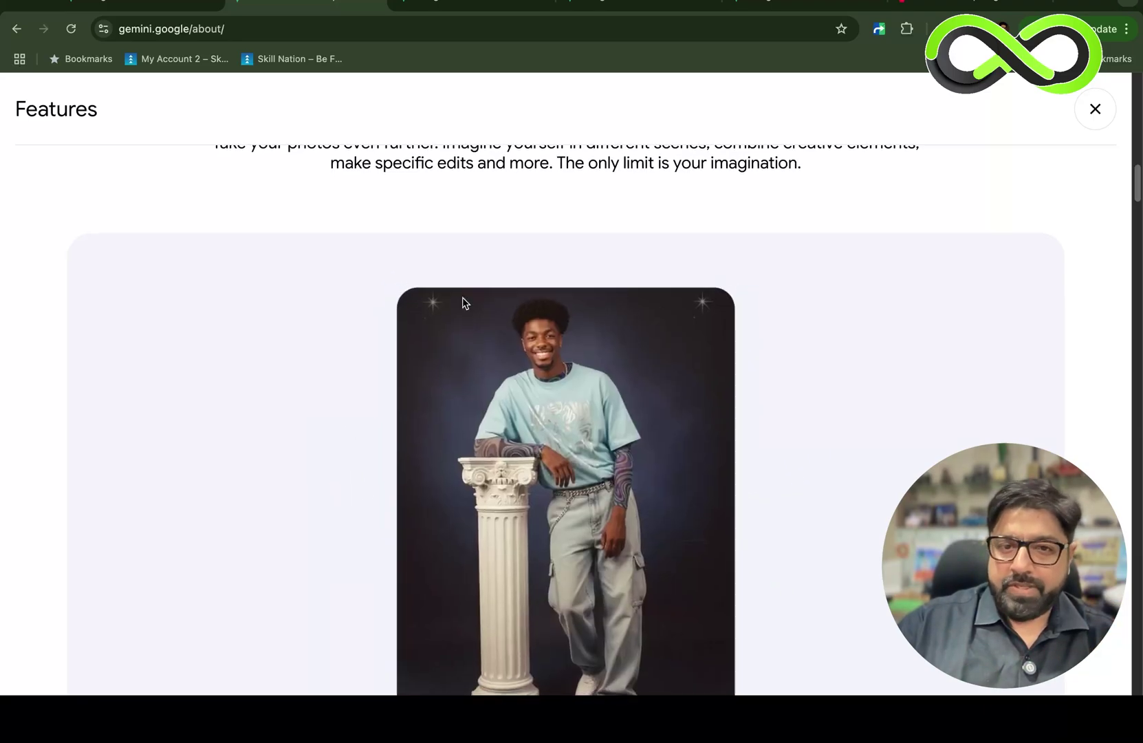
scroll(464, 303, "down", 2)
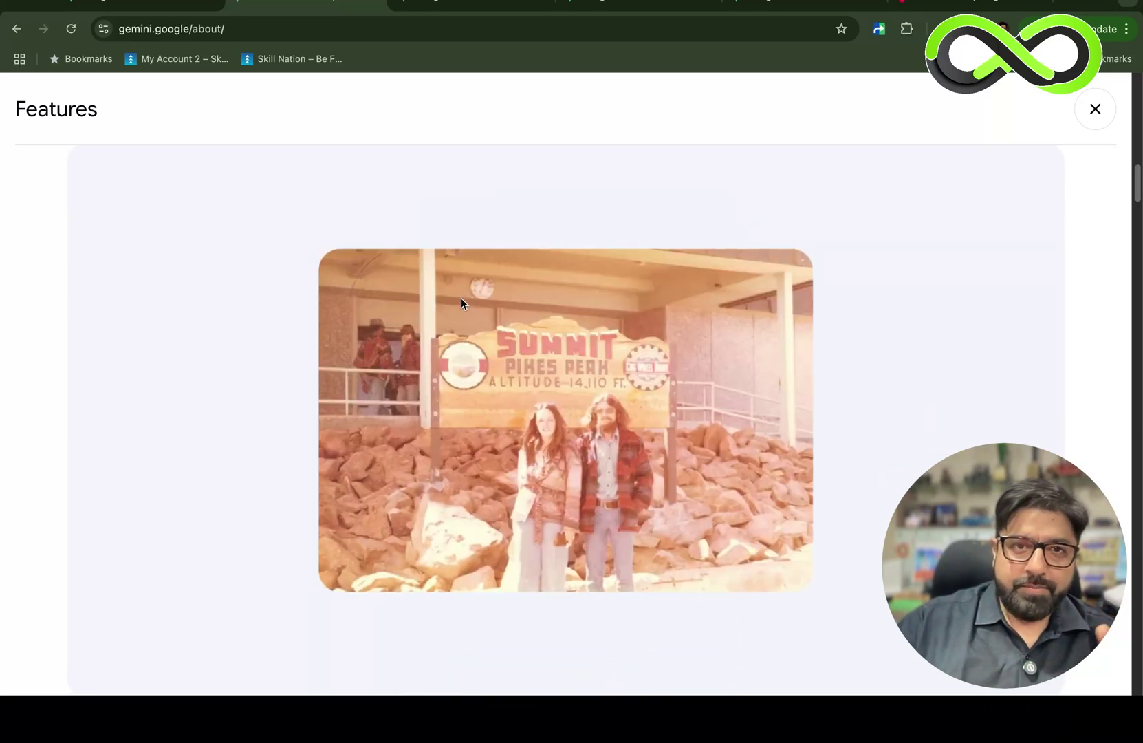
Step: In the Gemini chat of image edits, compare the seaside selfie and its prompt with the enlarged space-background thumbnail
left_click(468, 7)
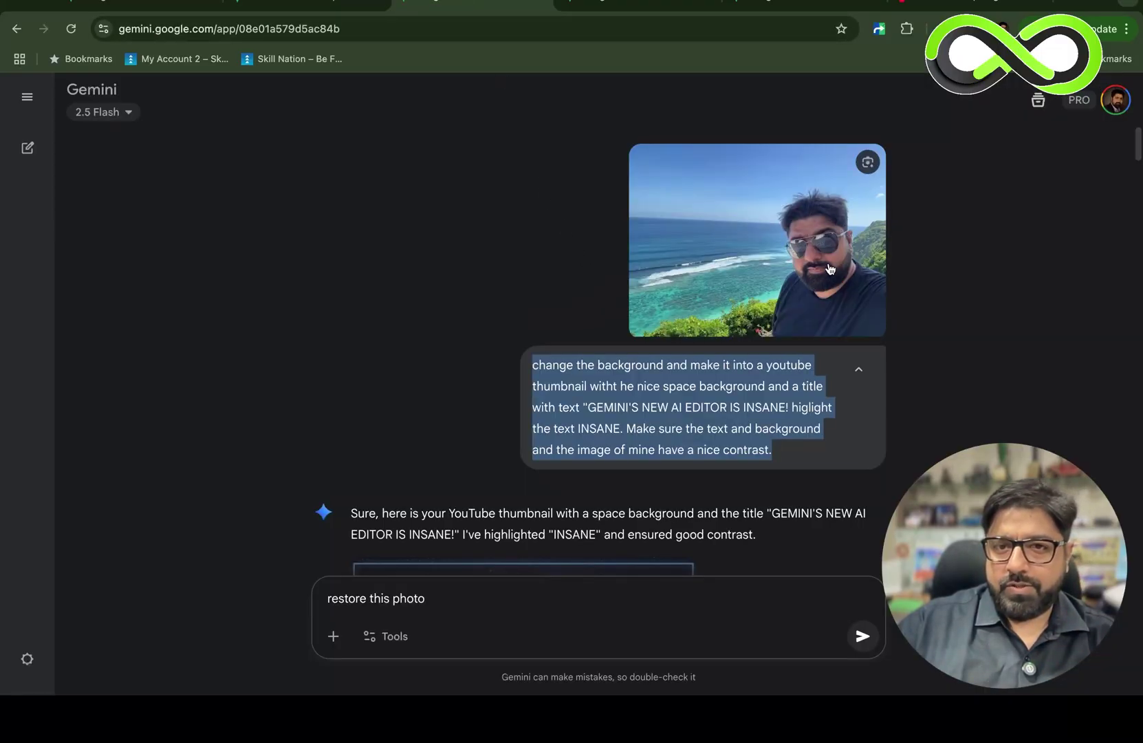
scroll(517, 347, "down", 2)
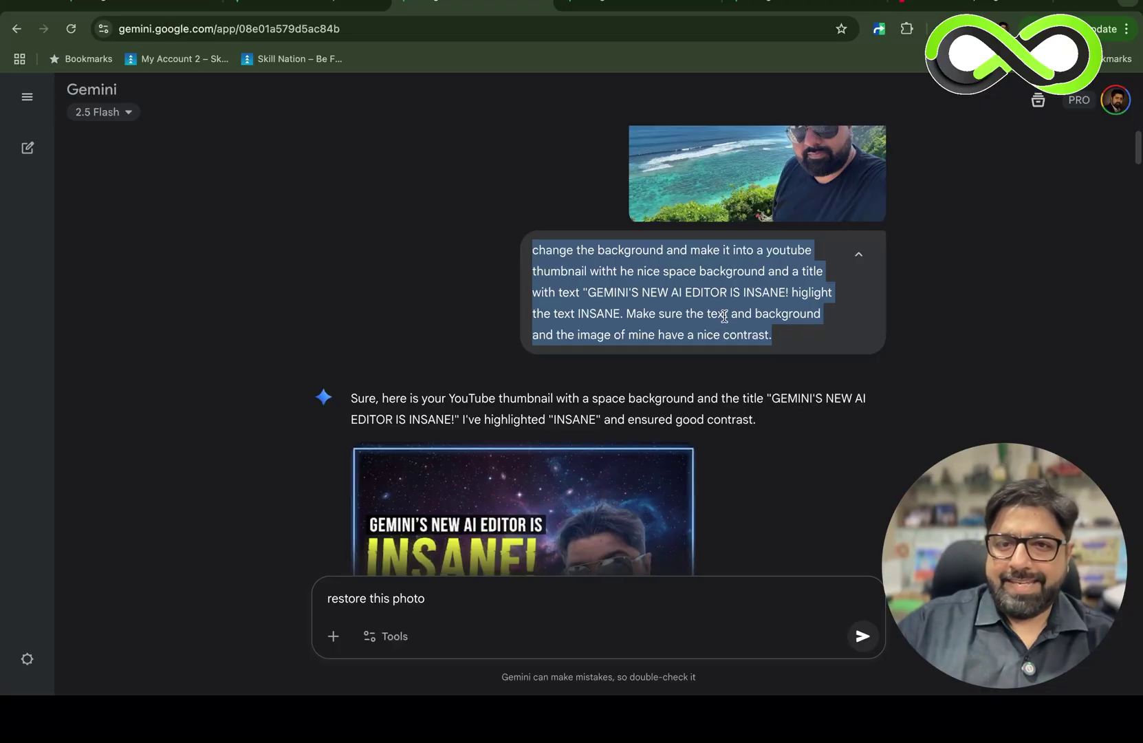
scroll(705, 331, "down", 1)
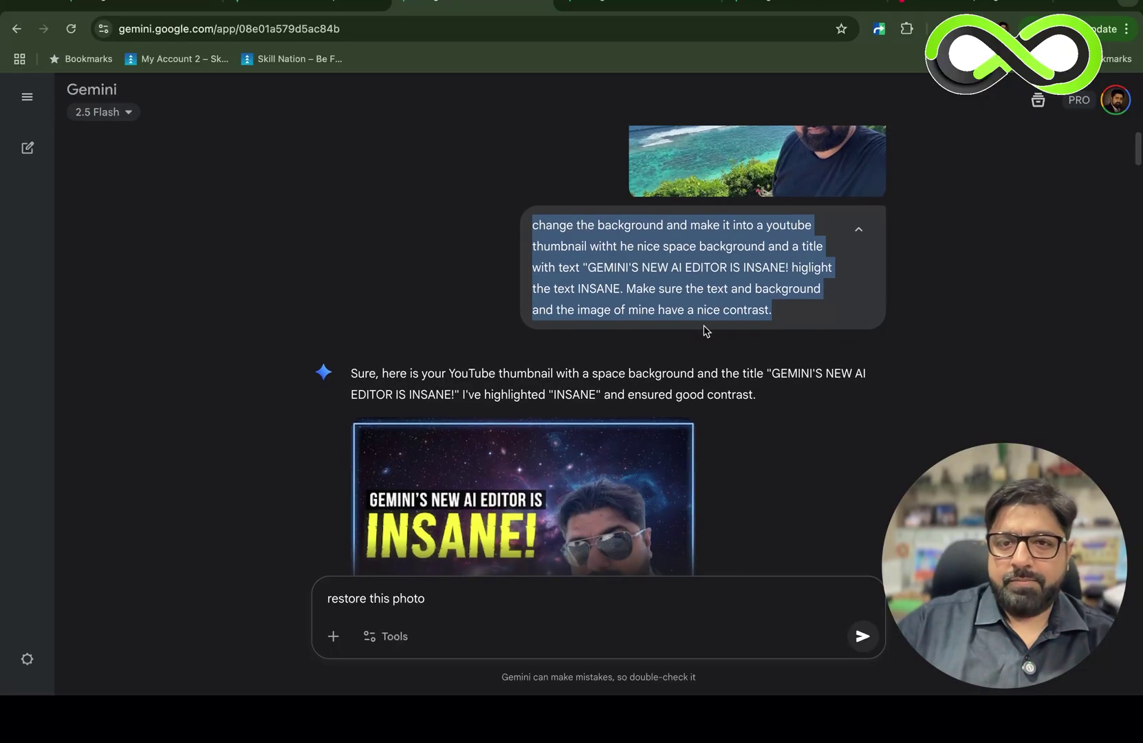
scroll(705, 331, "down", 4)
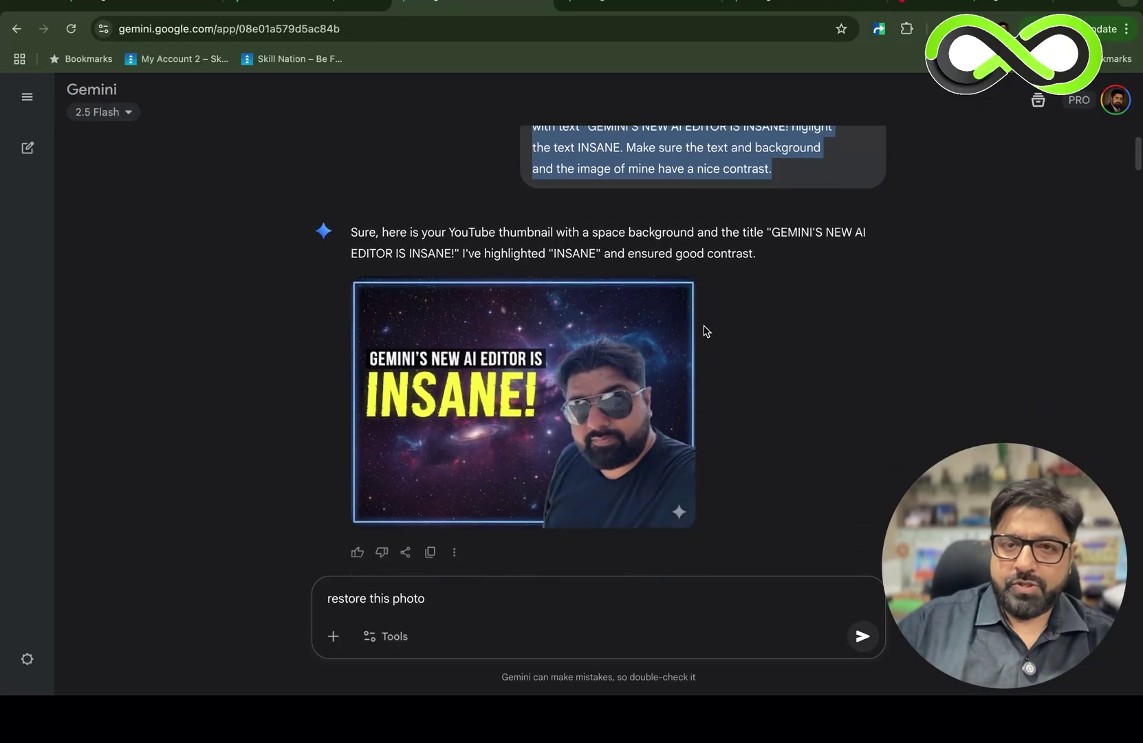
left_click(575, 378)
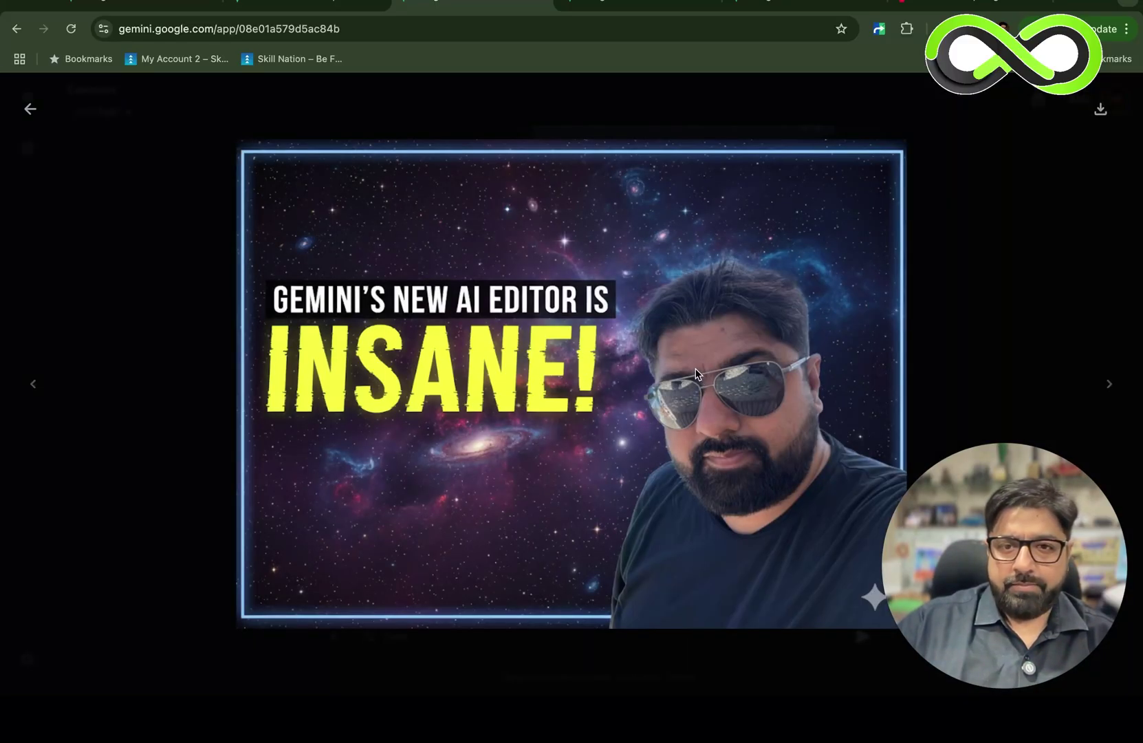
key("Escape")
scroll(688, 309, "up", 4)
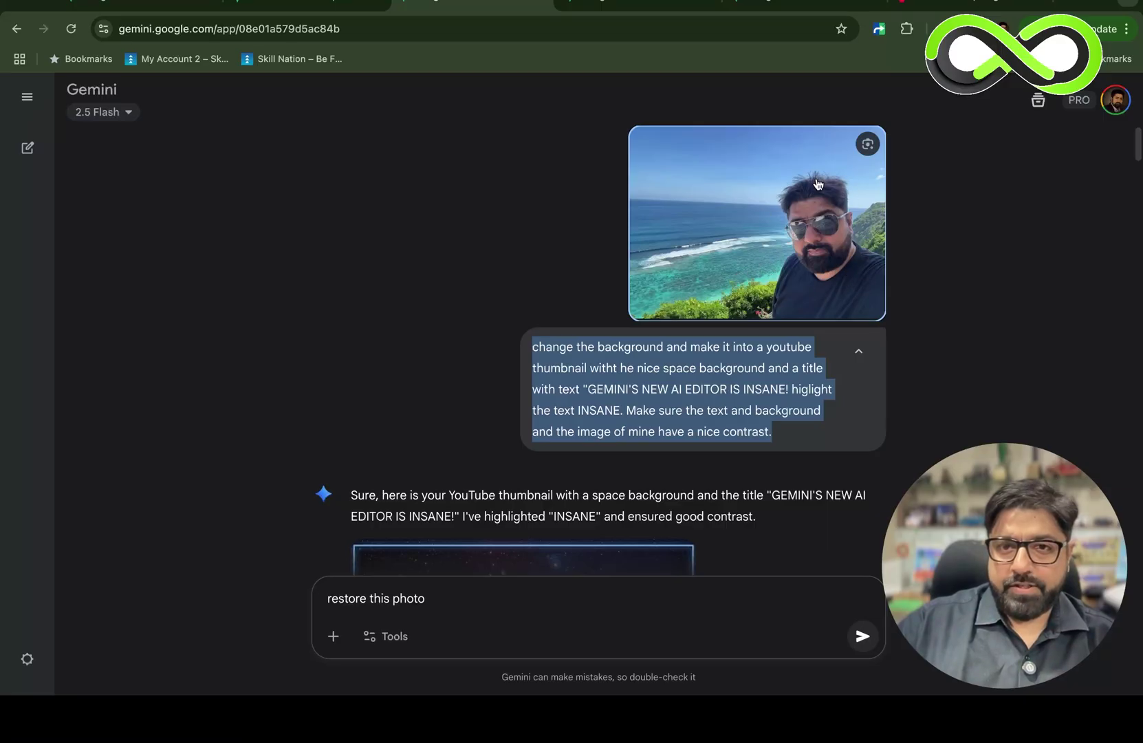
scroll(800, 259, "down", 4)
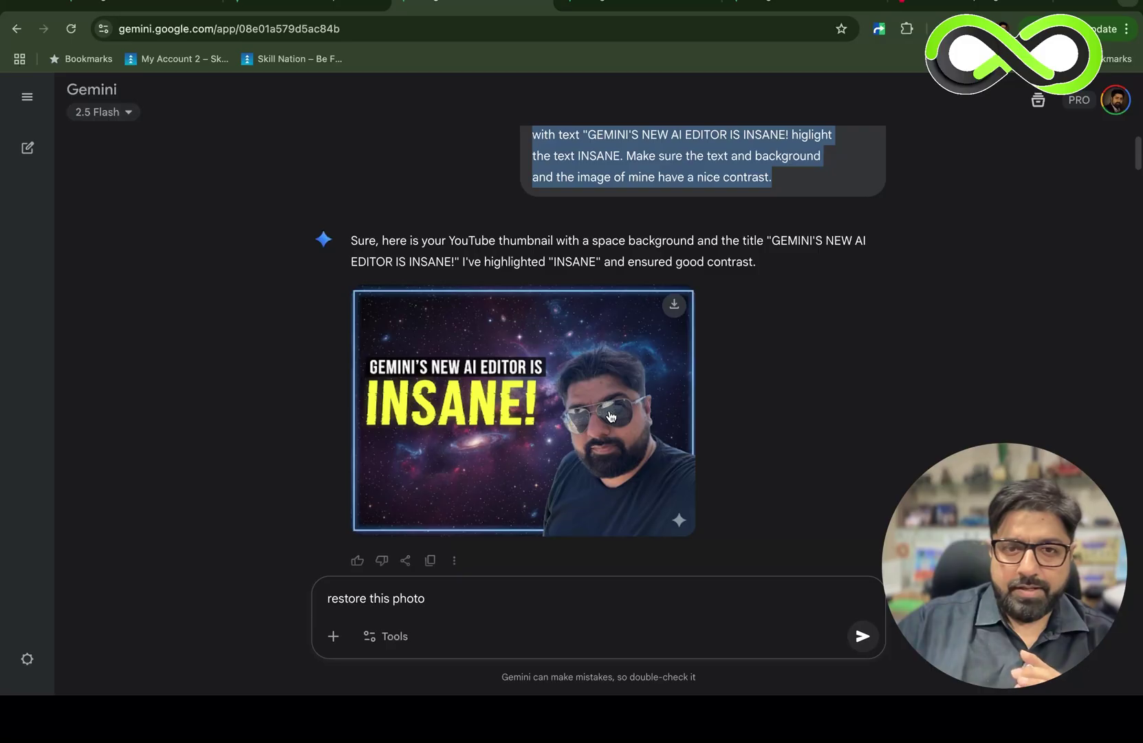
Step: View the restaurant selfie and its Manchester United jersey prompt, and examine the edited image at full size
scroll(611, 412, "down", 3)
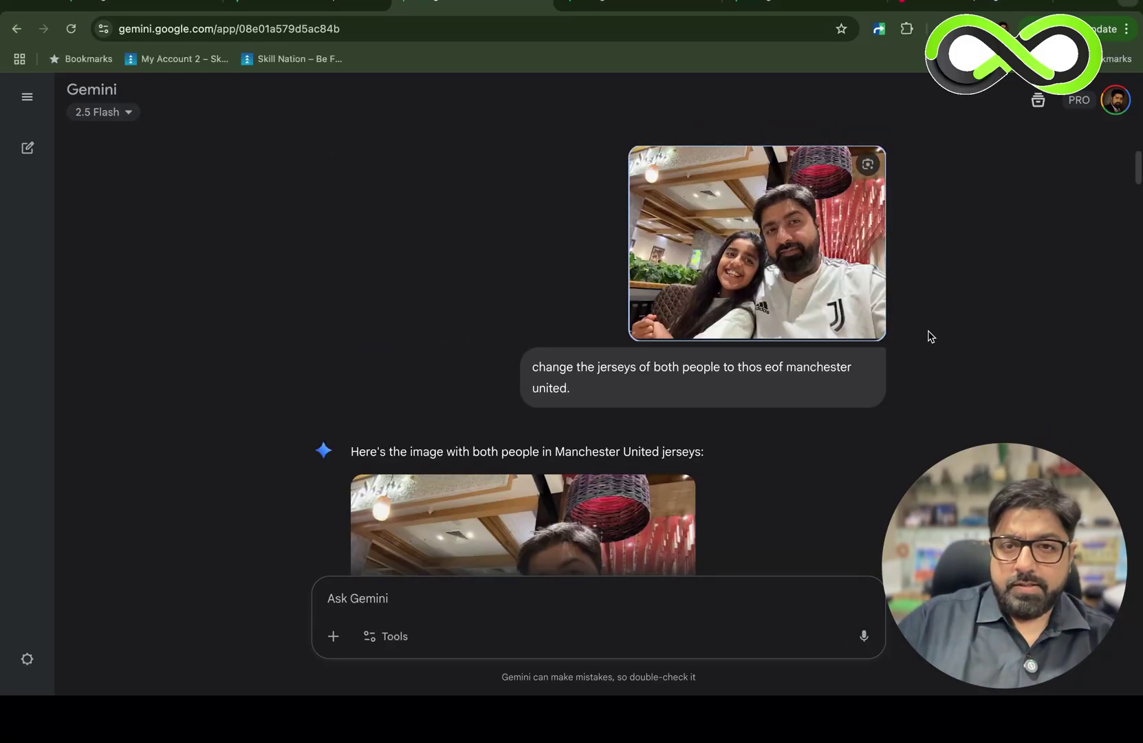
left_click(769, 284)
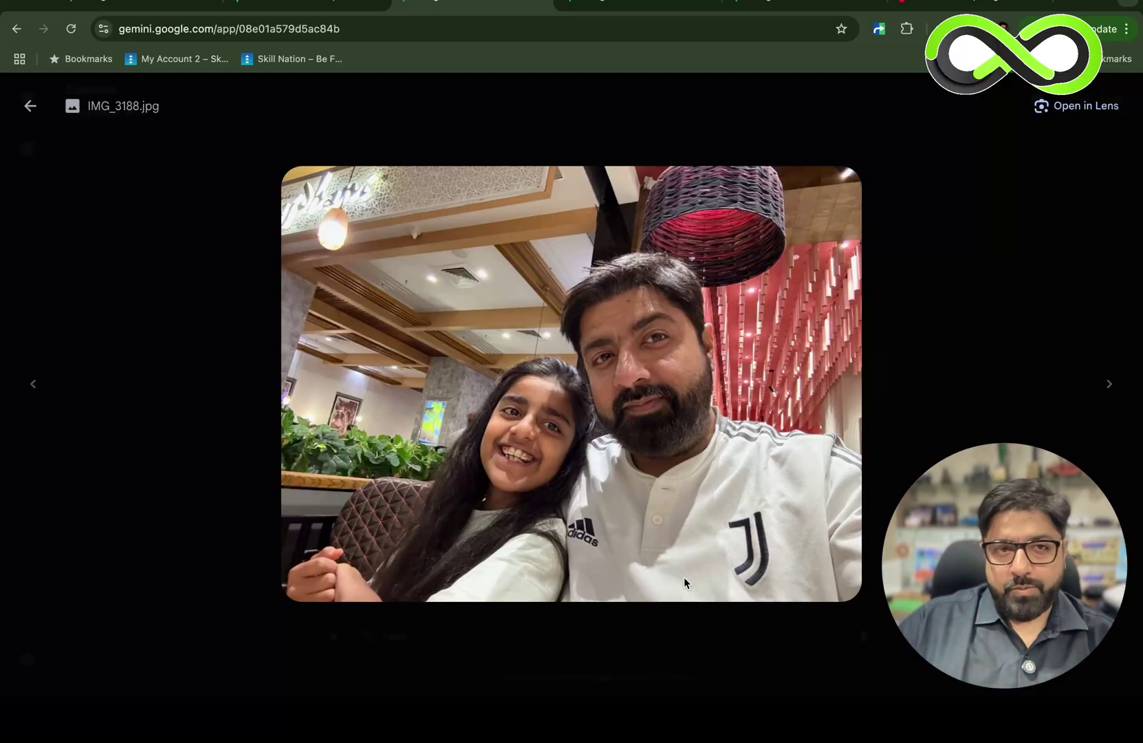
key("Escape")
scroll(619, 530, "up", 1)
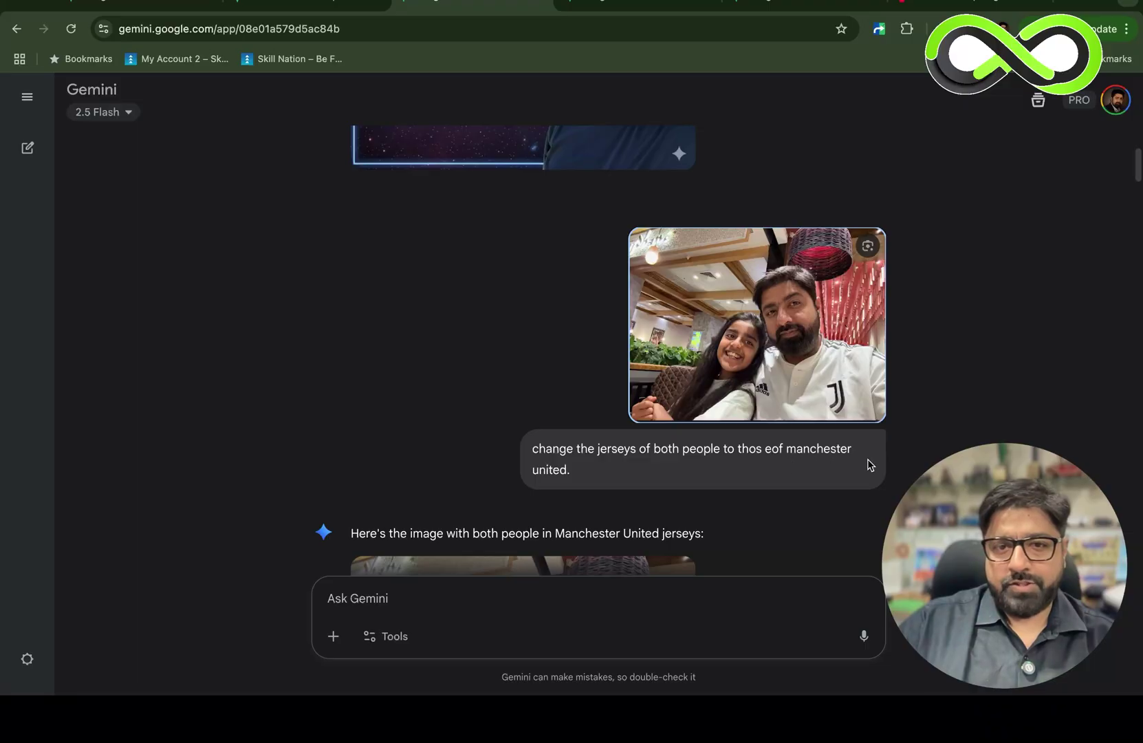
scroll(806, 489, "down", 5)
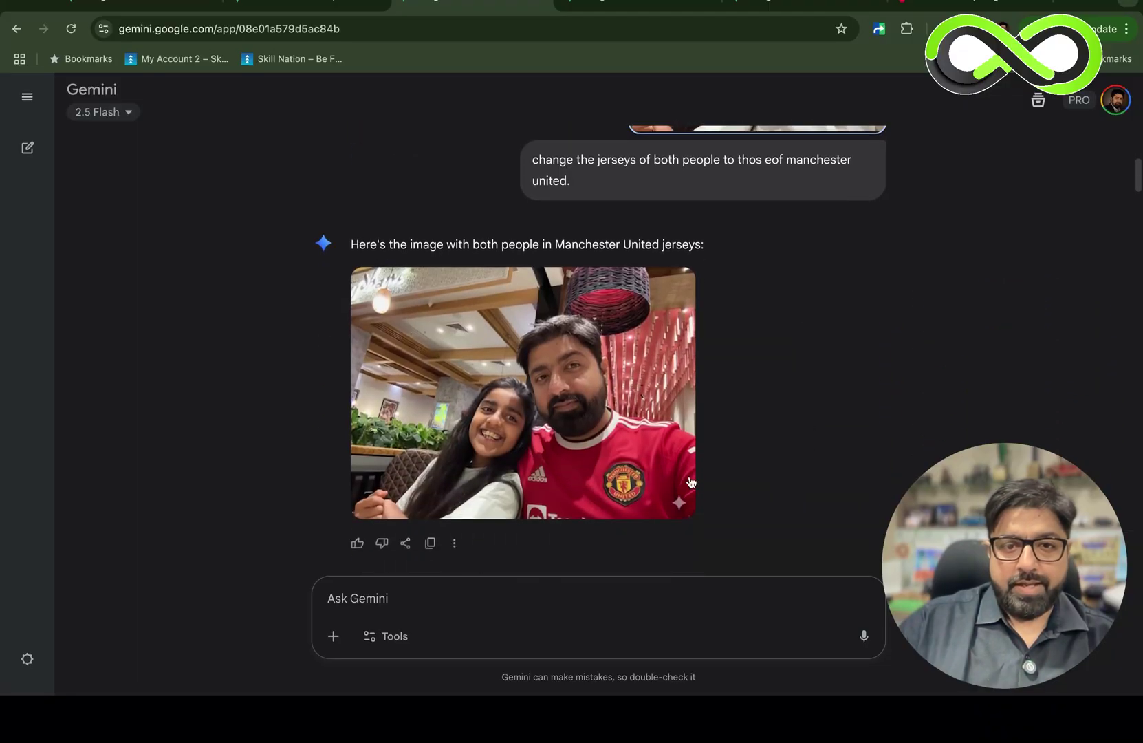
left_click(605, 431)
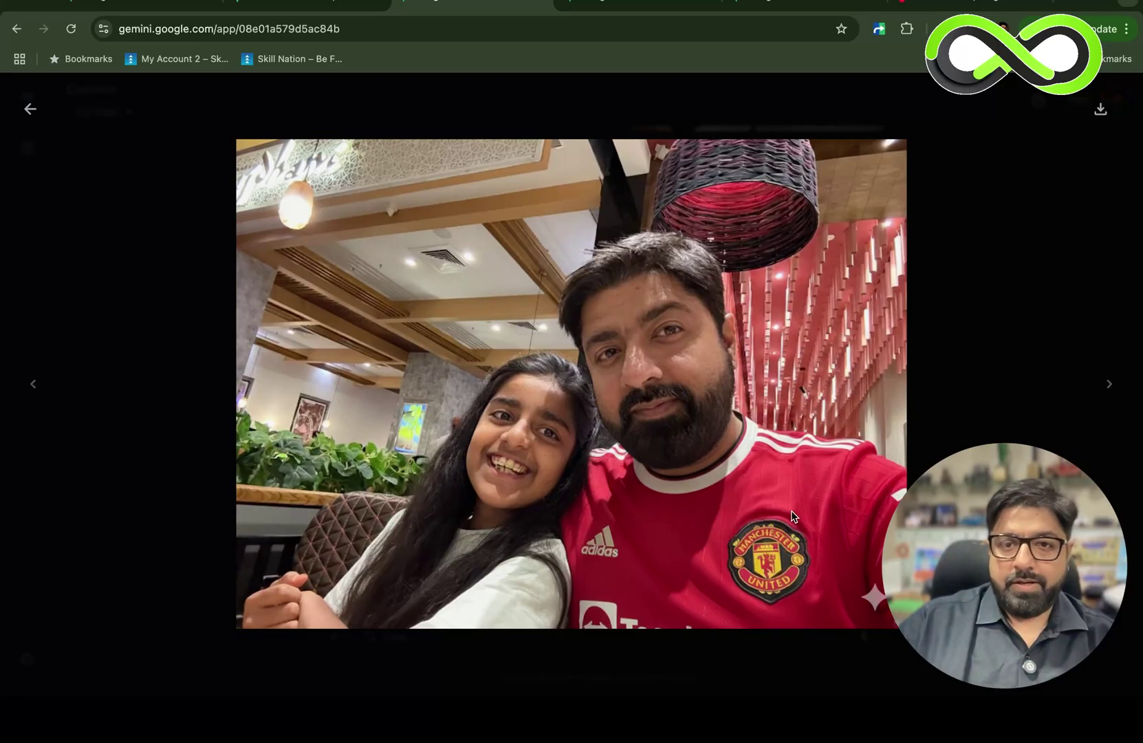
key("Escape")
Step: View the red-dress model photo, its Indian wedding lehenga prompt and the enlarged generated result
scroll(805, 509, "down", 3)
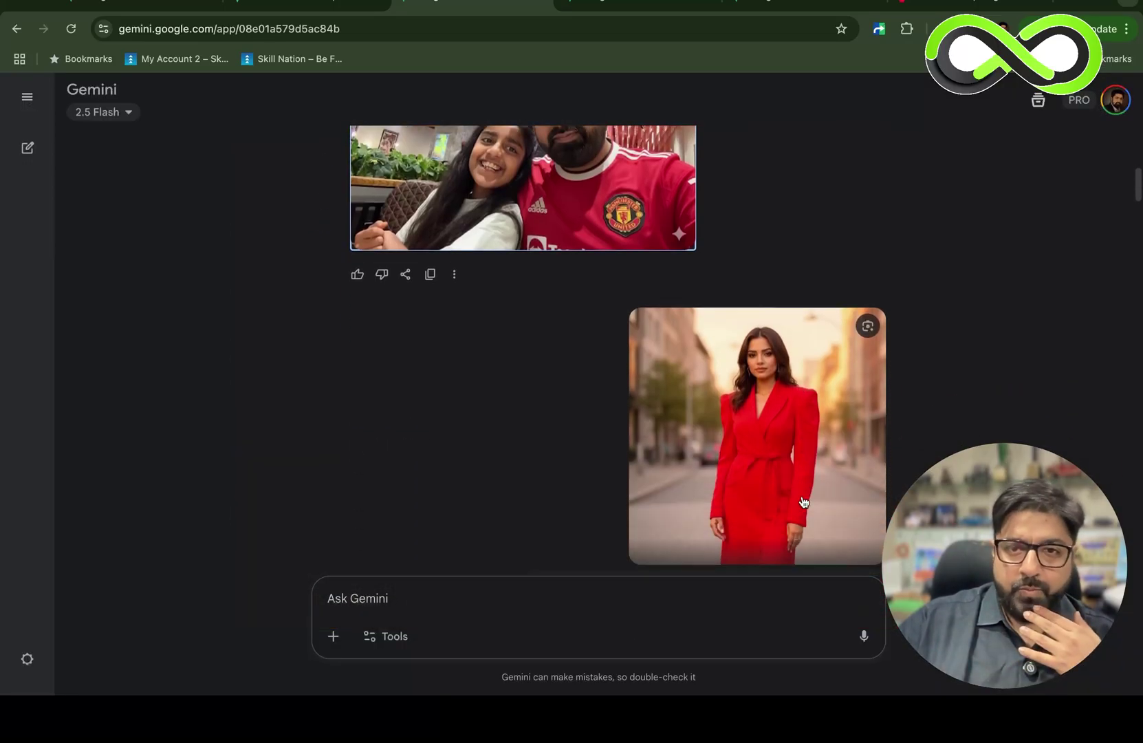
left_click(784, 456)
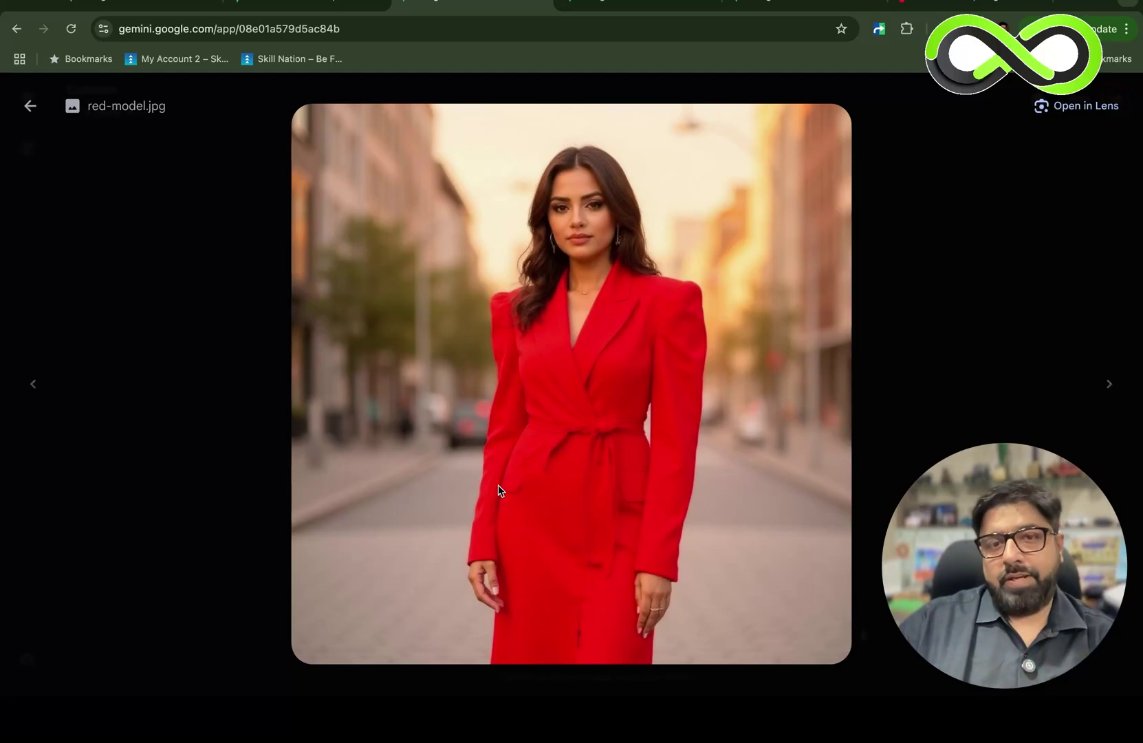
key("Escape")
scroll(503, 493, "down", 2)
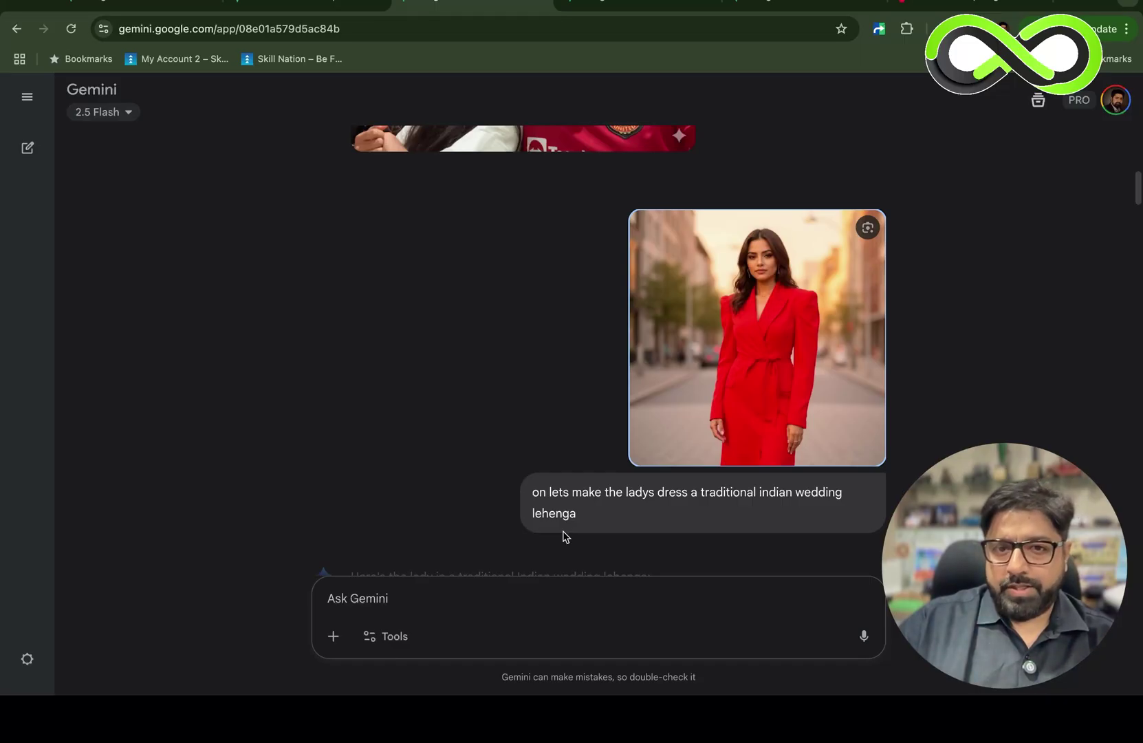
scroll(562, 536, "down", 5)
left_click(543, 461)
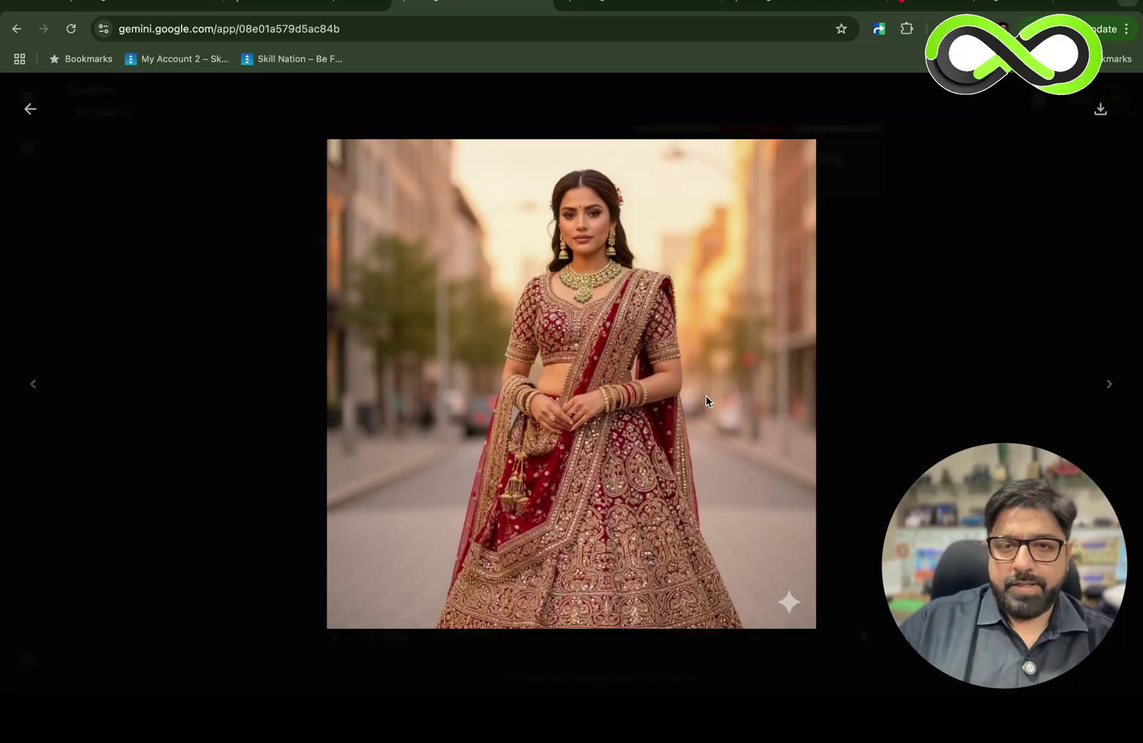
key("Escape")
Step: Compare the original red-dress photo with the lehenga version by enlarging each one again
scroll(647, 385, "up", 4)
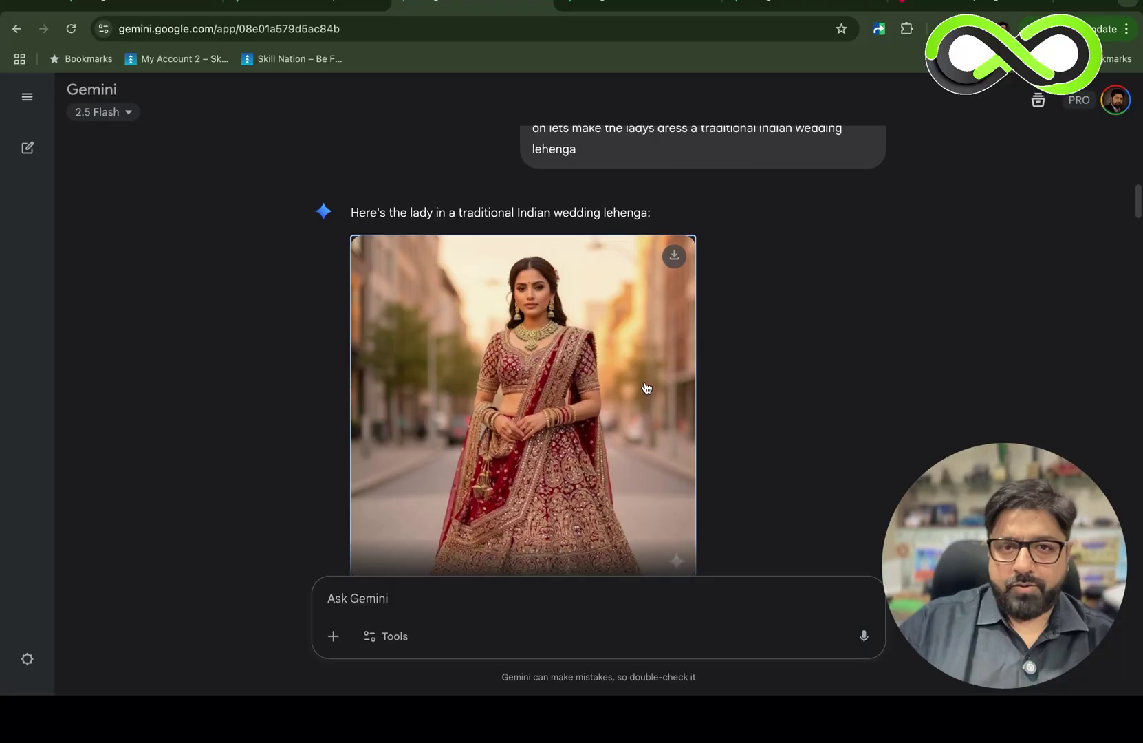
left_click(752, 256)
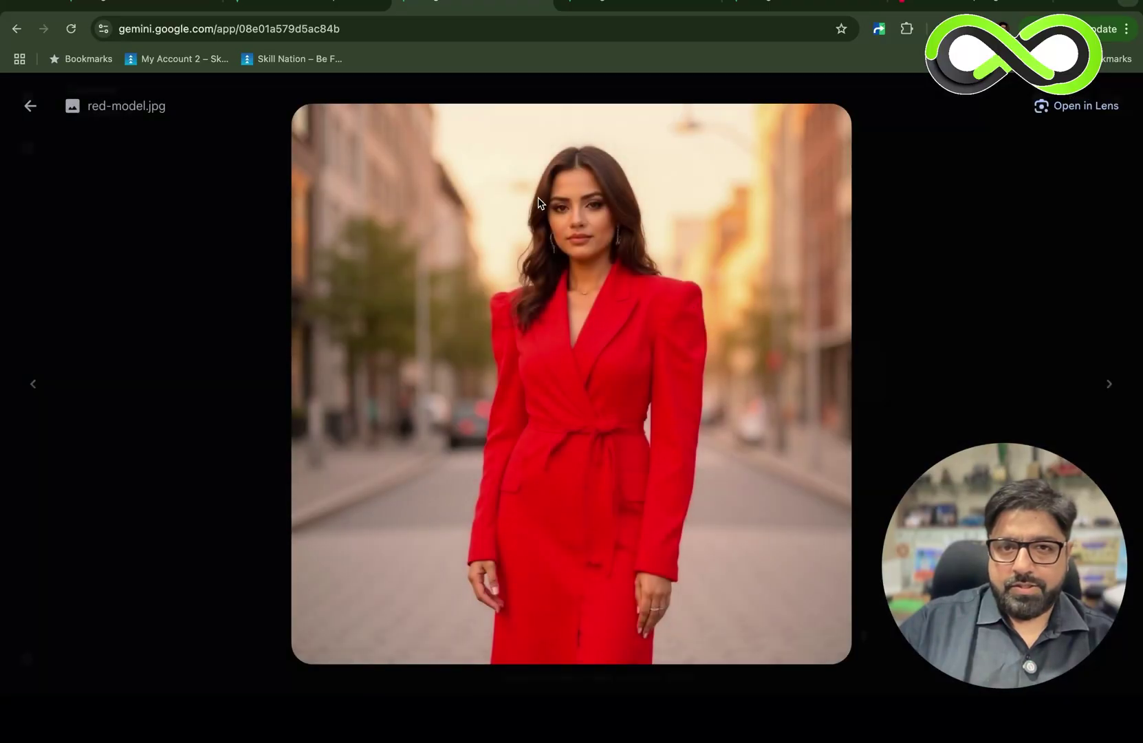
key("Escape")
scroll(646, 279, "down", 4)
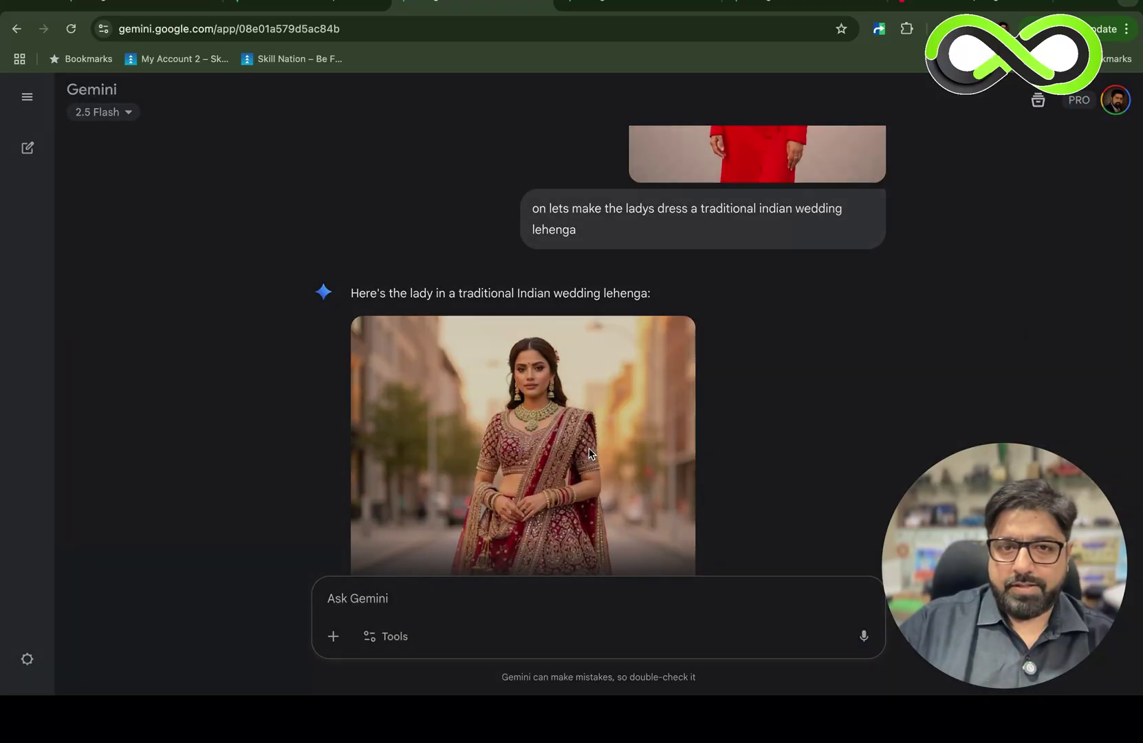
left_click(589, 447)
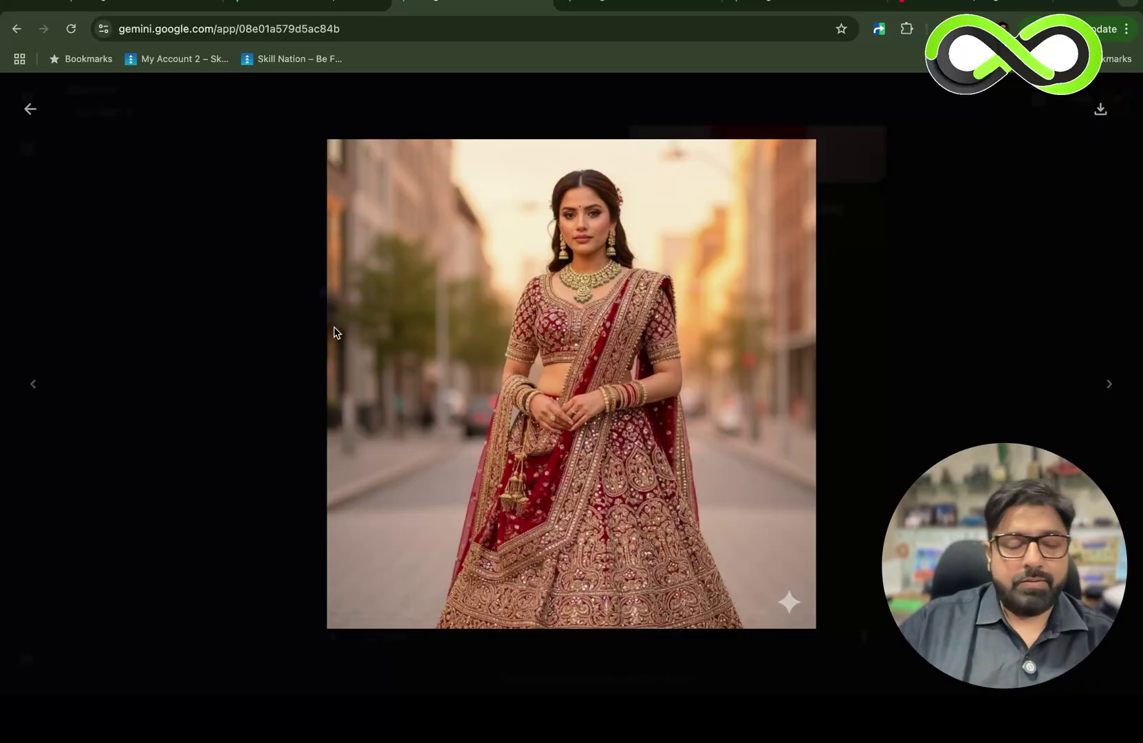
key("Escape")
Step: Examine the Ozzy Burgers billboard, the prompt to remove tomatoes and change the sign to closed now, and the edited image
left_click(773, 462)
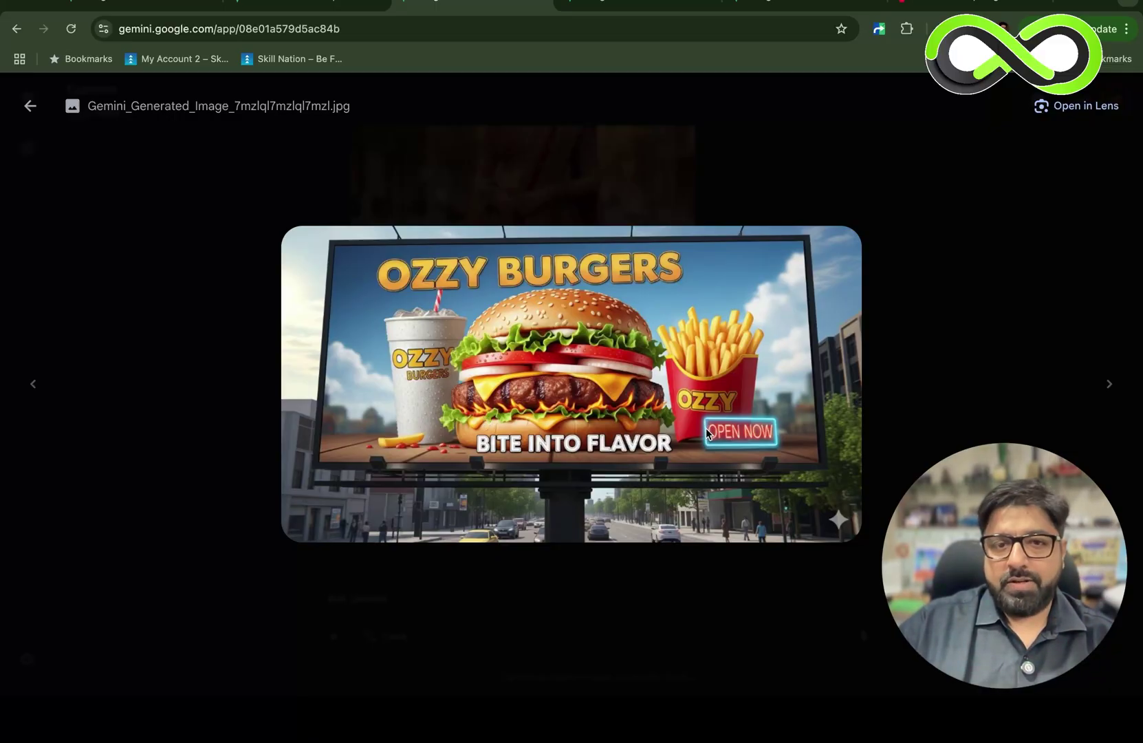
key("Escape")
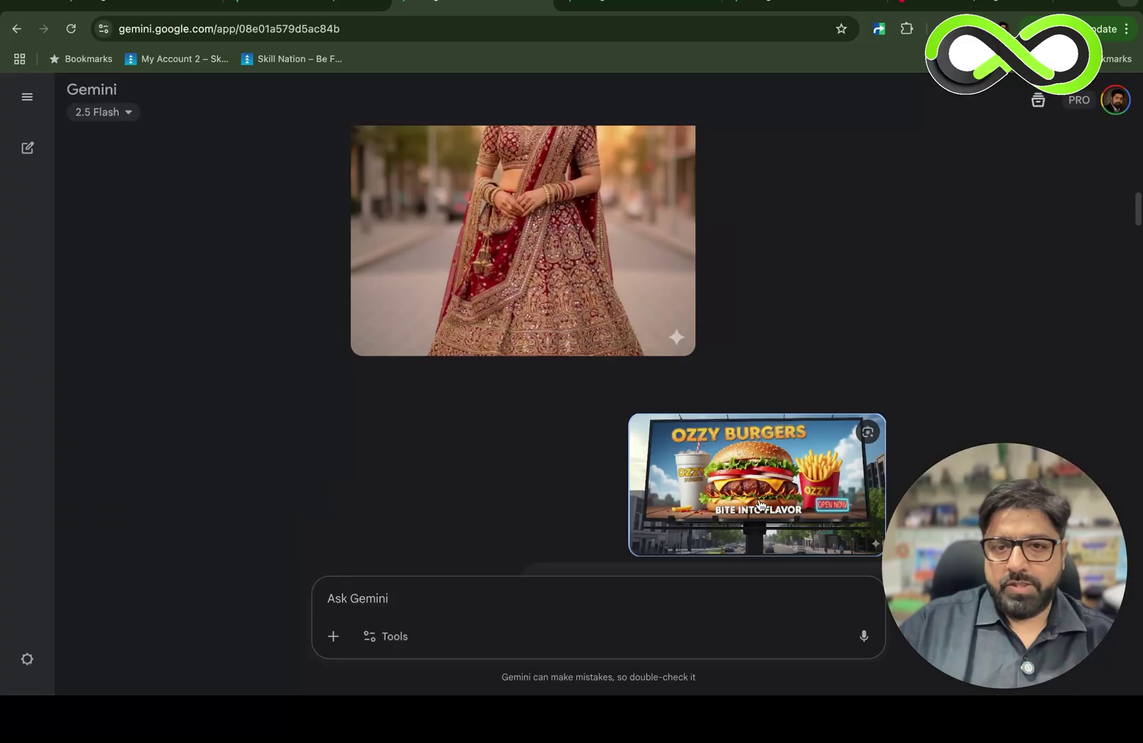
scroll(757, 502, "down", 2)
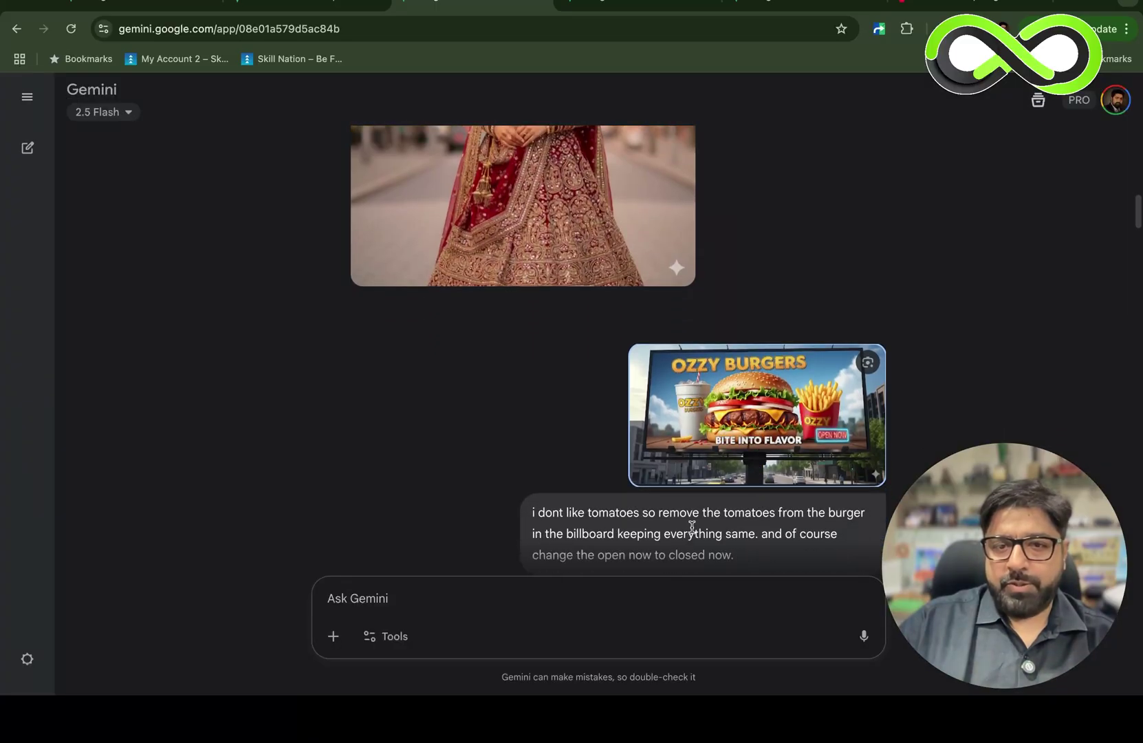
scroll(693, 526, "down", 2)
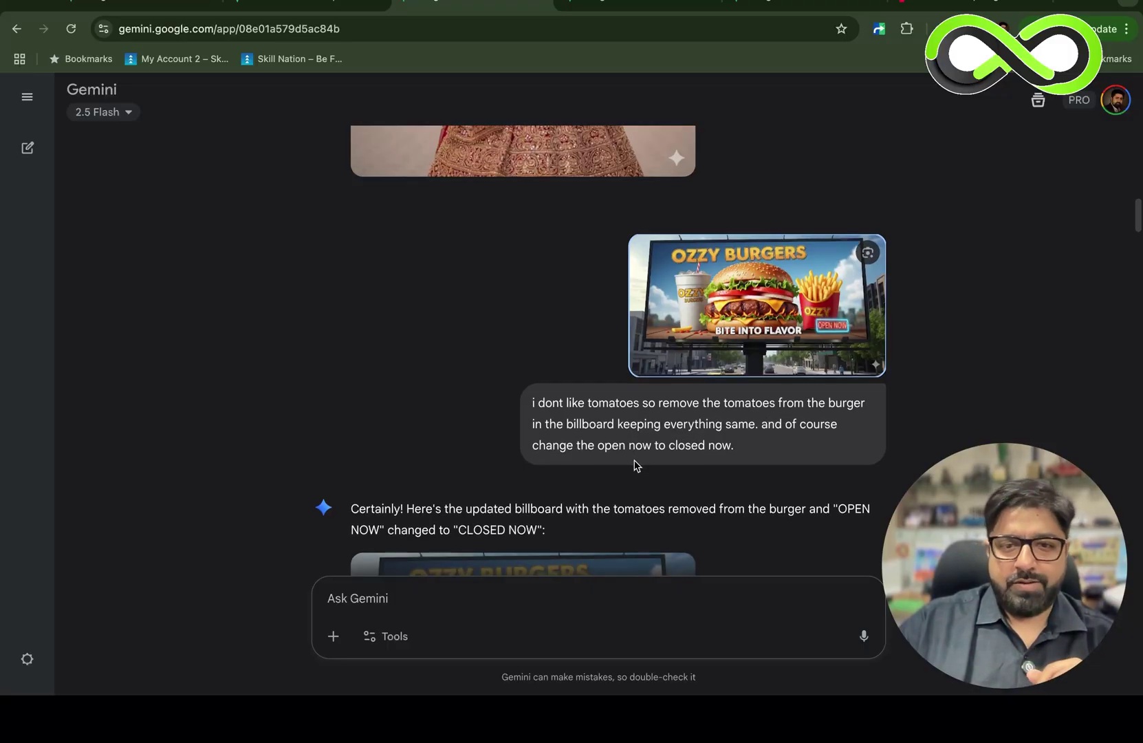
scroll(635, 463, "down", 4)
left_click(569, 434)
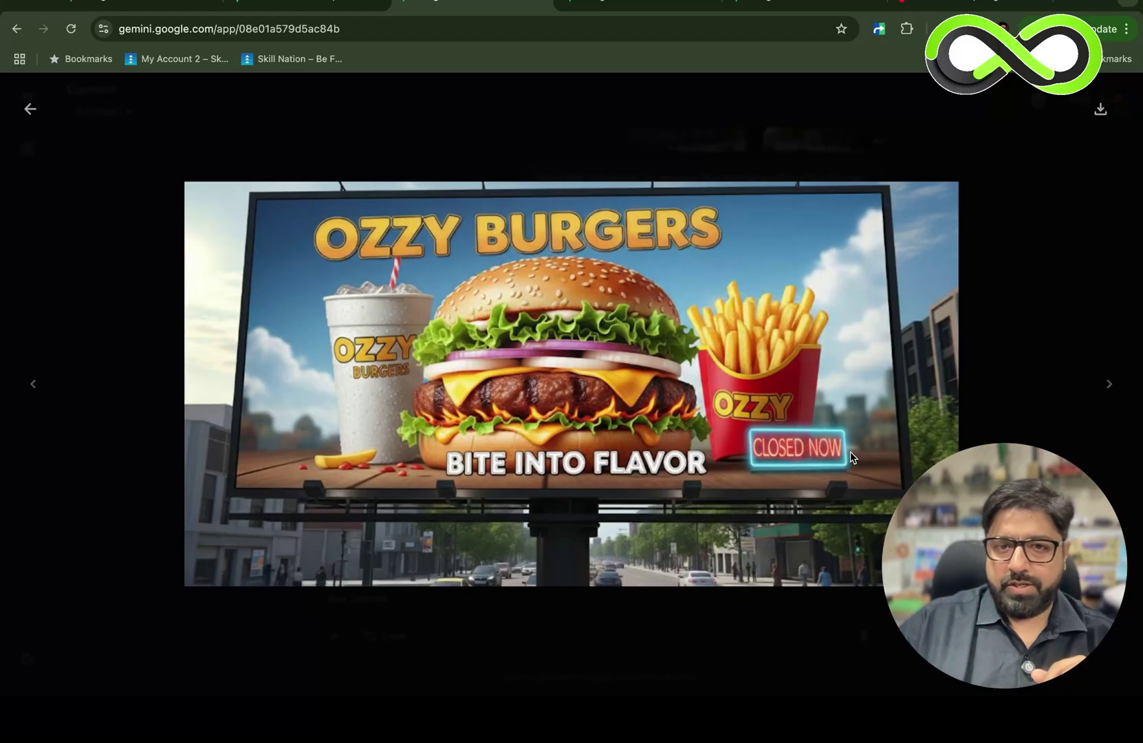
key("Escape")
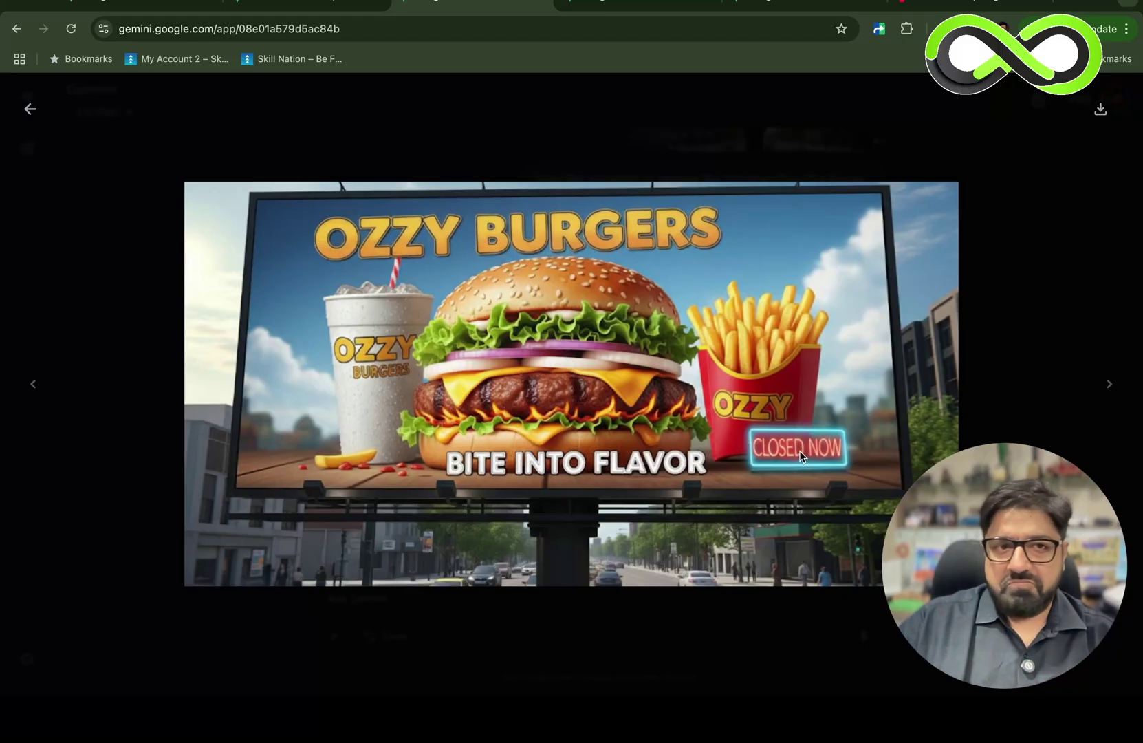
Step: Review the prompt replacing the seaside selfie's background with a subtle blue tech one, and enlarge the generated image
scroll(775, 431, "down", 4)
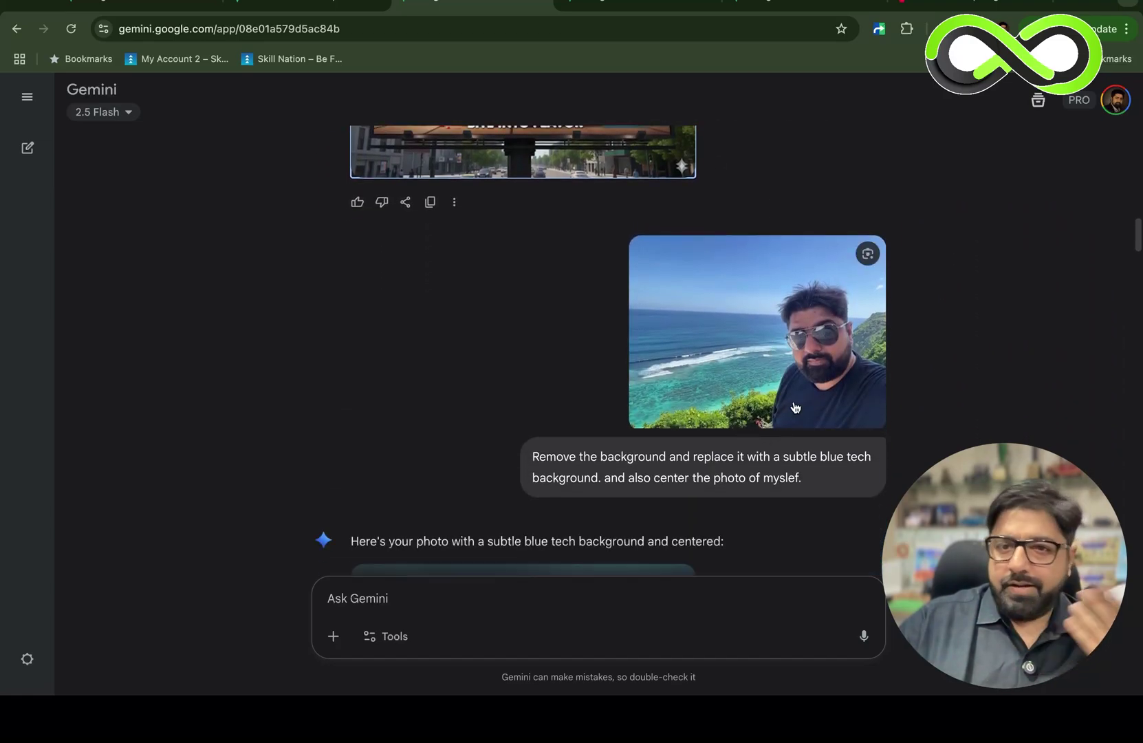
scroll(722, 423, "down", 4)
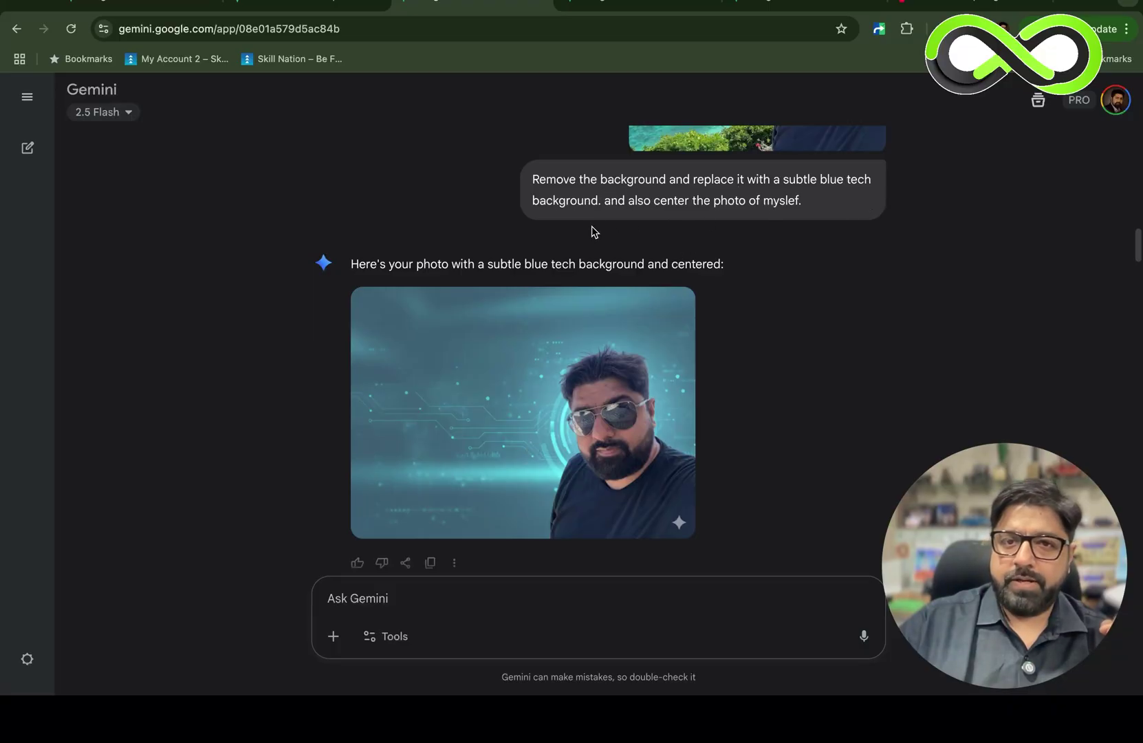
left_click(540, 373)
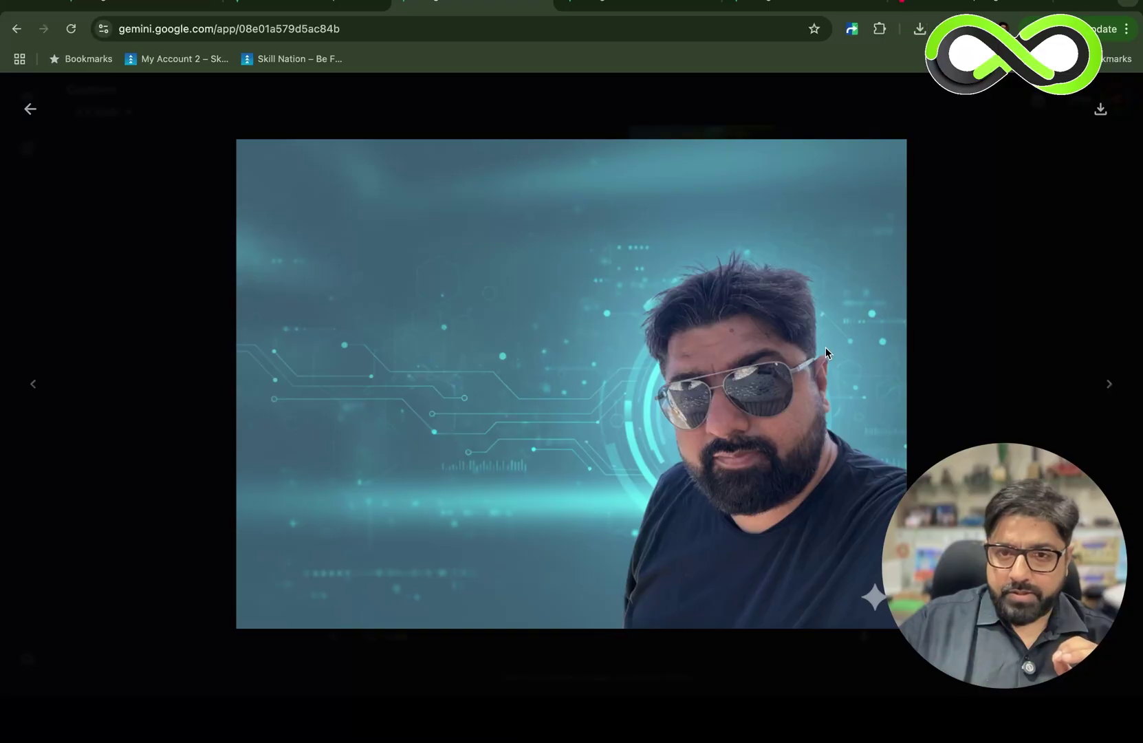
key("Escape")
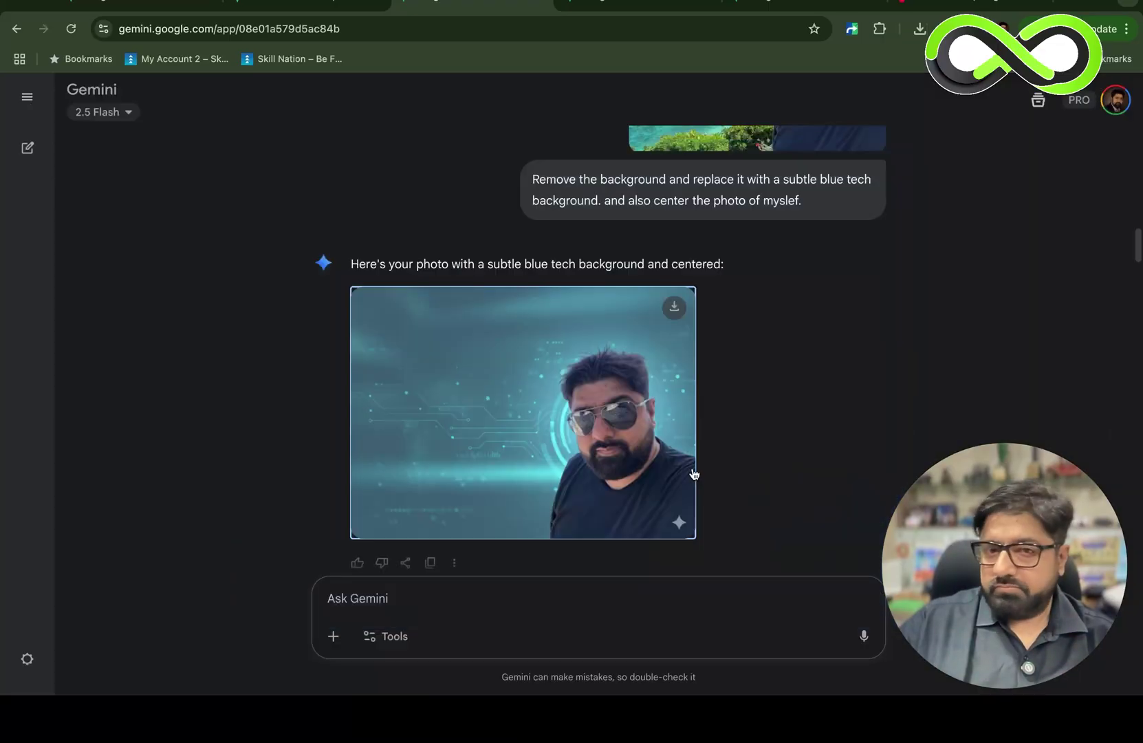
Step: Review the prompt adding the text NEW GEMINI AI EDITOR is INSANE for a YT thumbnail, and enlarge the generated thumbnail
scroll(777, 416, "down", 4)
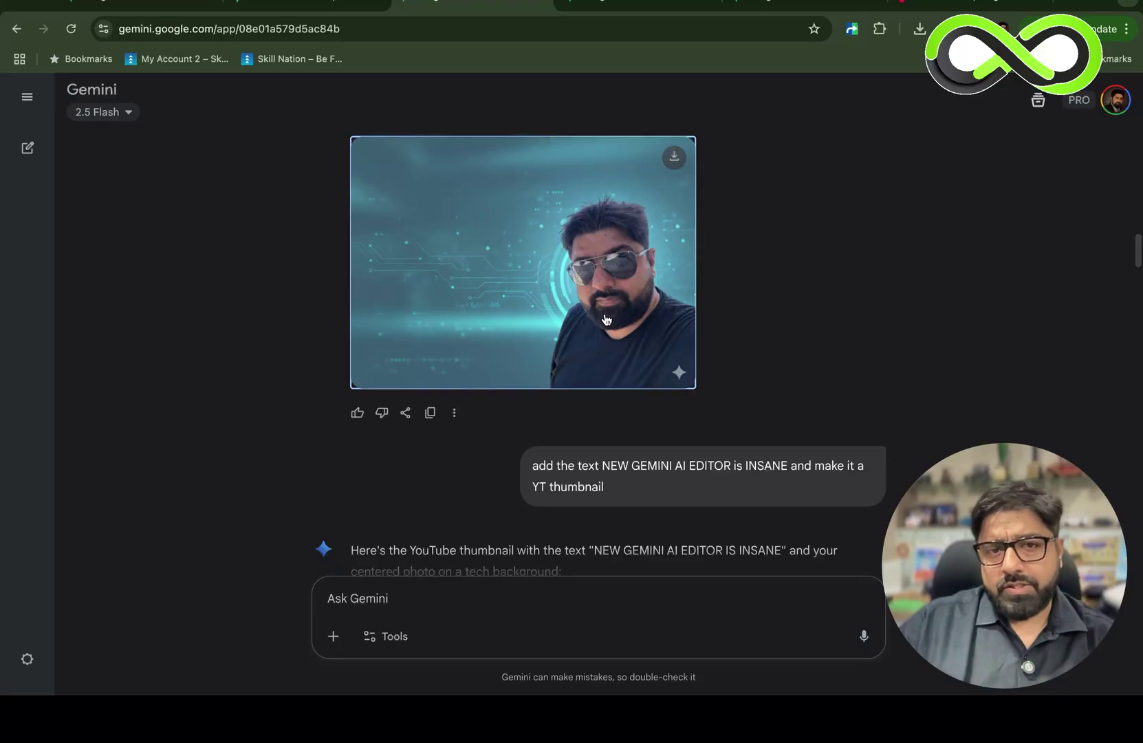
scroll(608, 329, "down", 1)
scroll(609, 331, "down", 2)
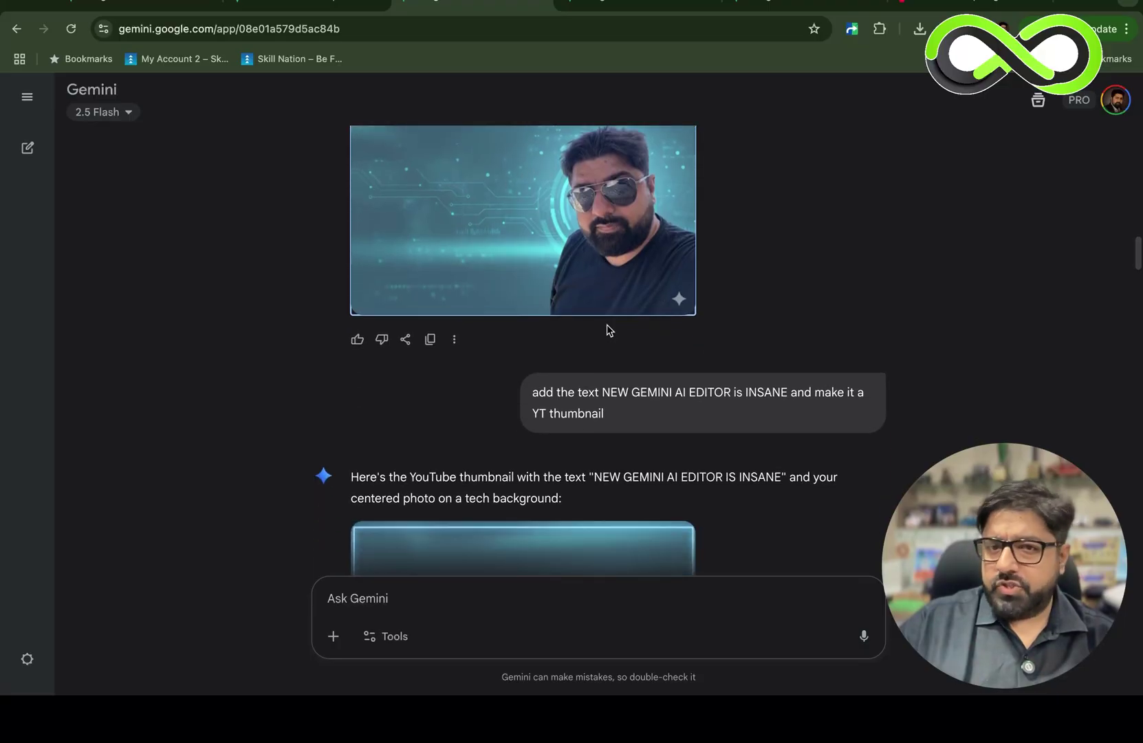
scroll(609, 329, "down", 1)
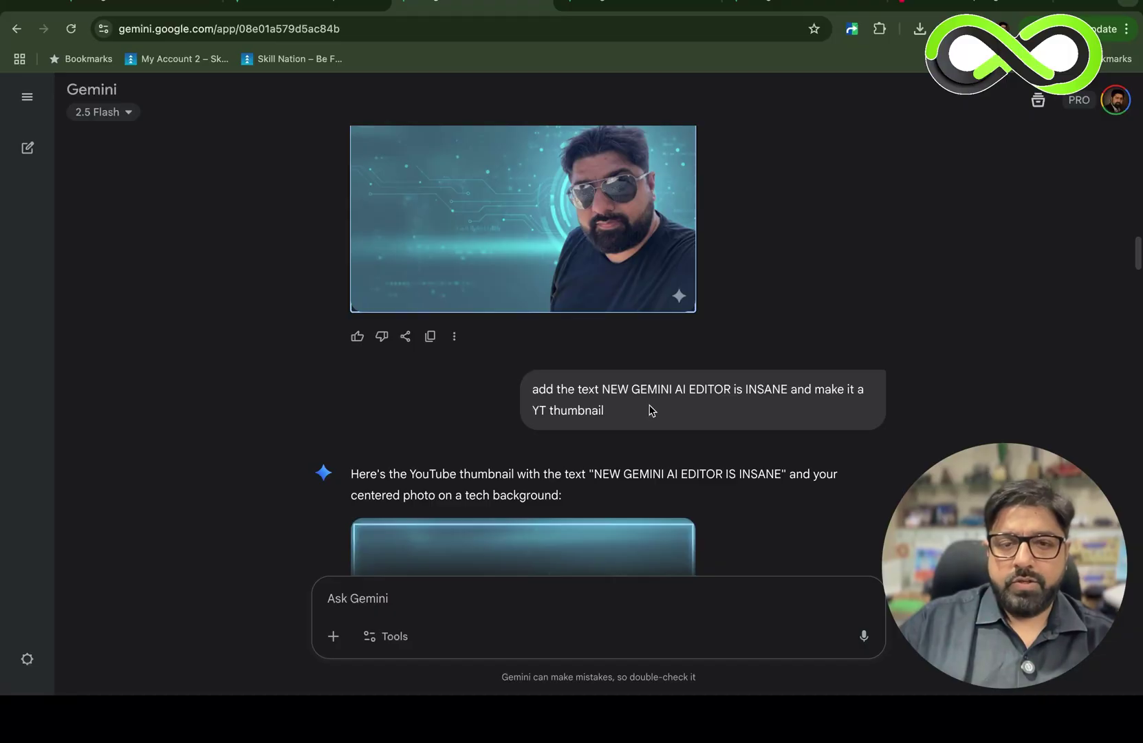
scroll(649, 410, "down", 3)
left_click(597, 428)
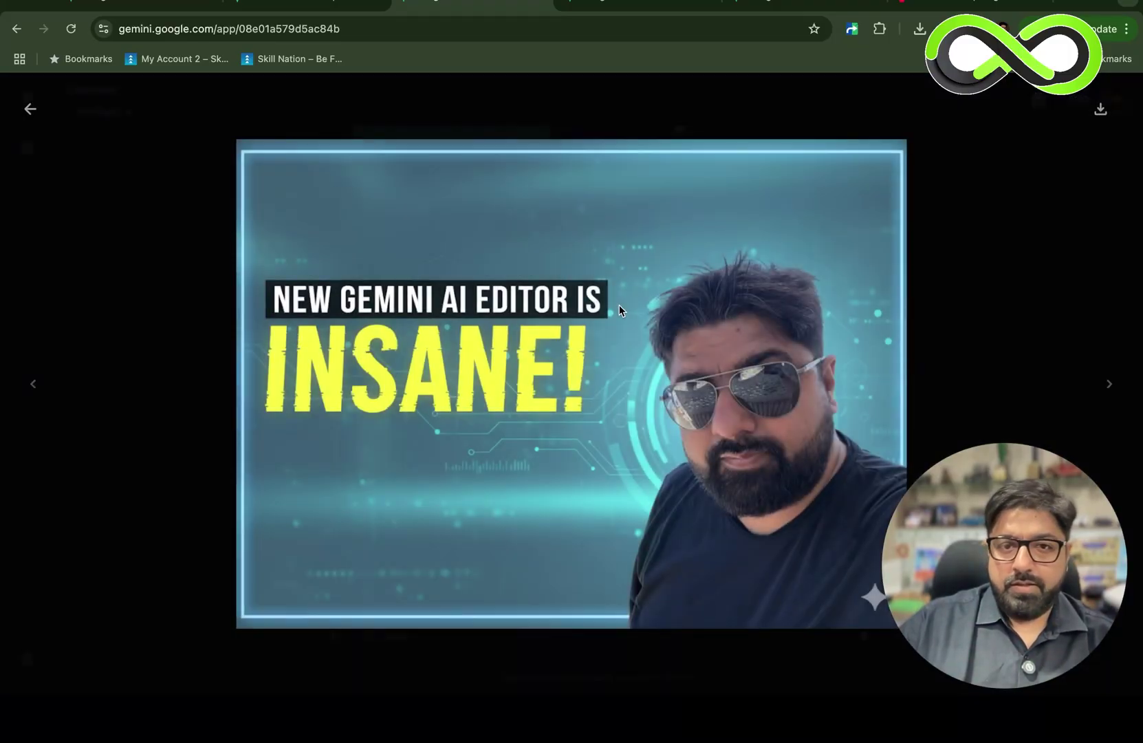
key("Escape")
Step: Examine the bride and puppies source photos, the prompt to make her carry both puppies, and the enlarged combined image
scroll(760, 332, "down", 5)
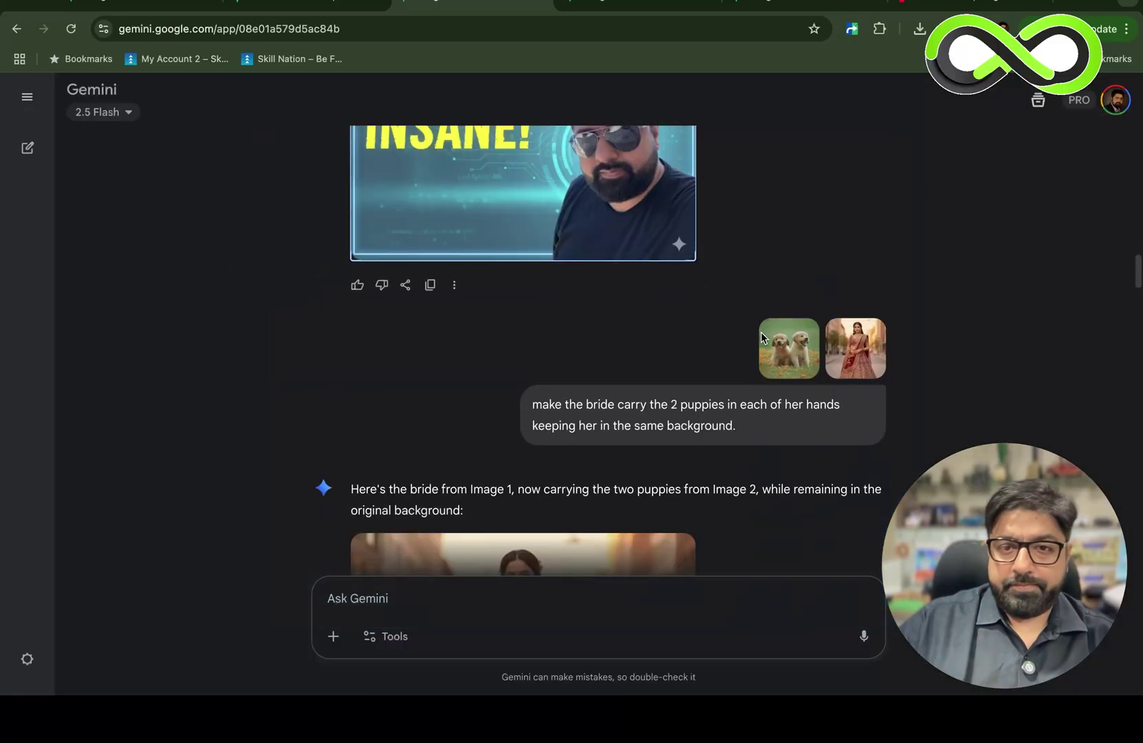
scroll(747, 340, "up", 2)
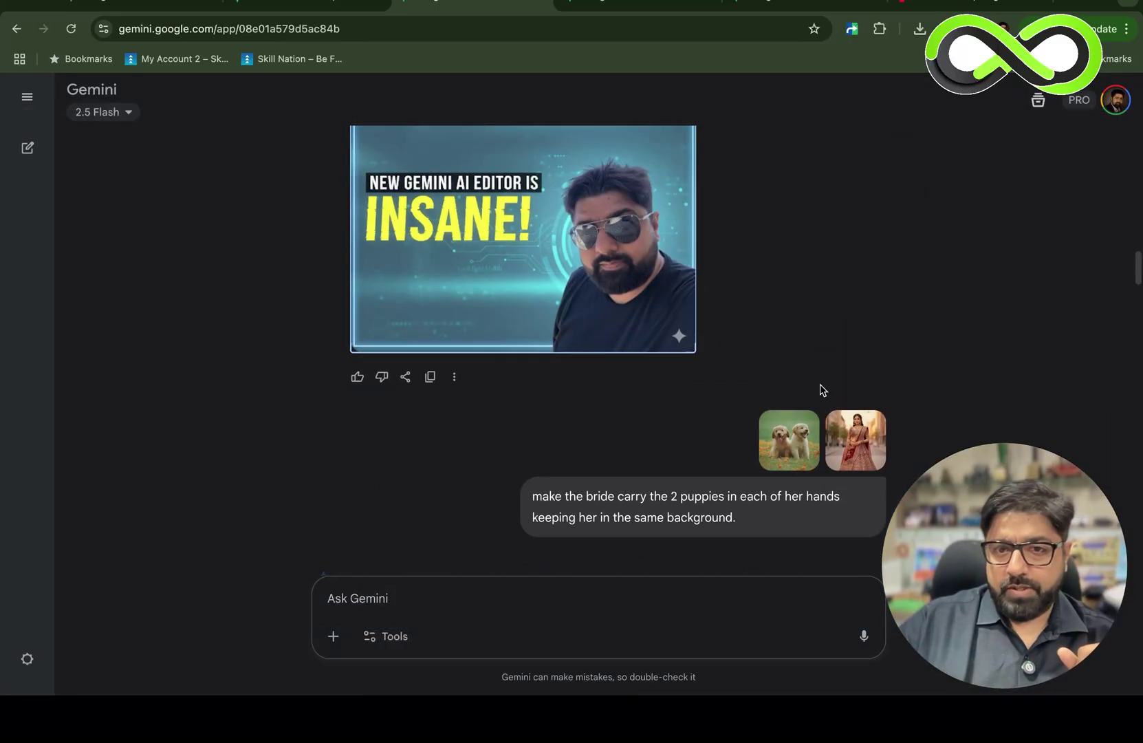
left_click(856, 461)
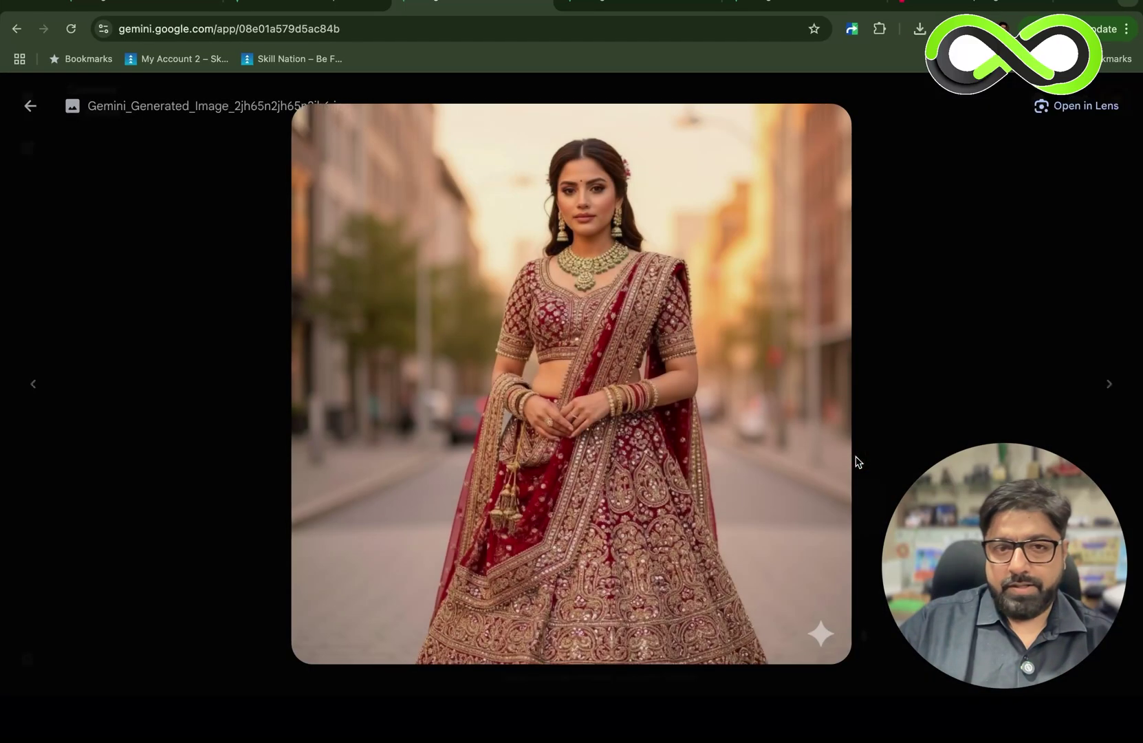
left_click(857, 460)
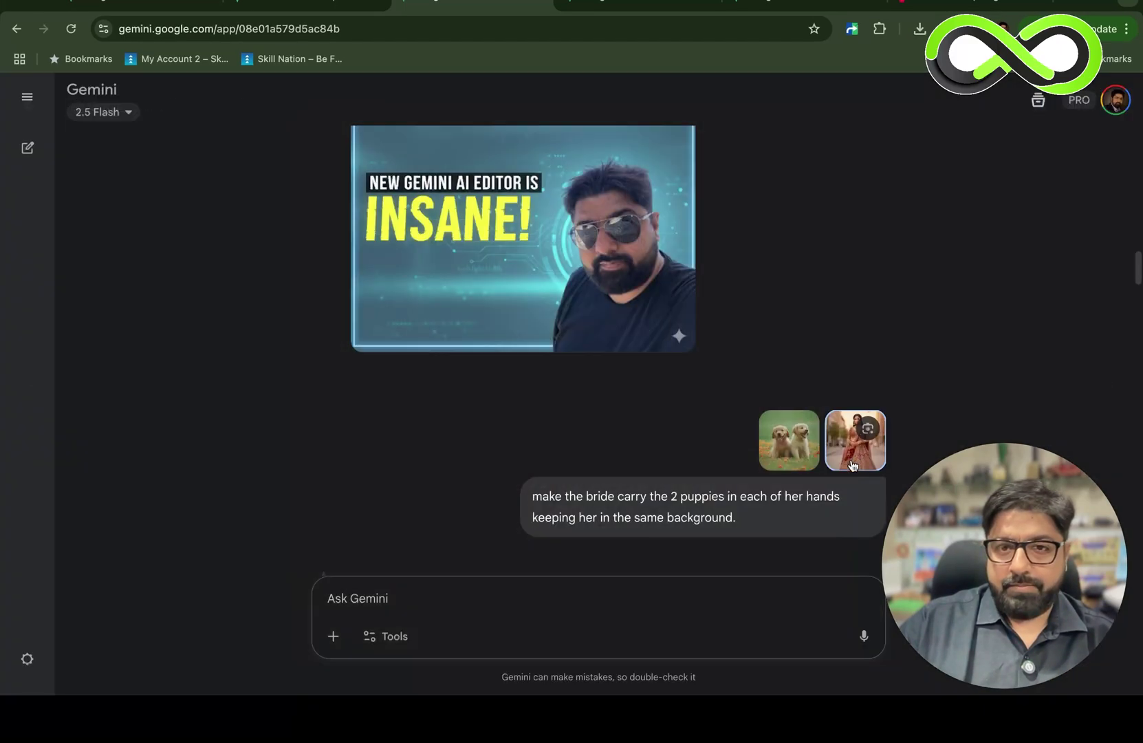
left_click(780, 450)
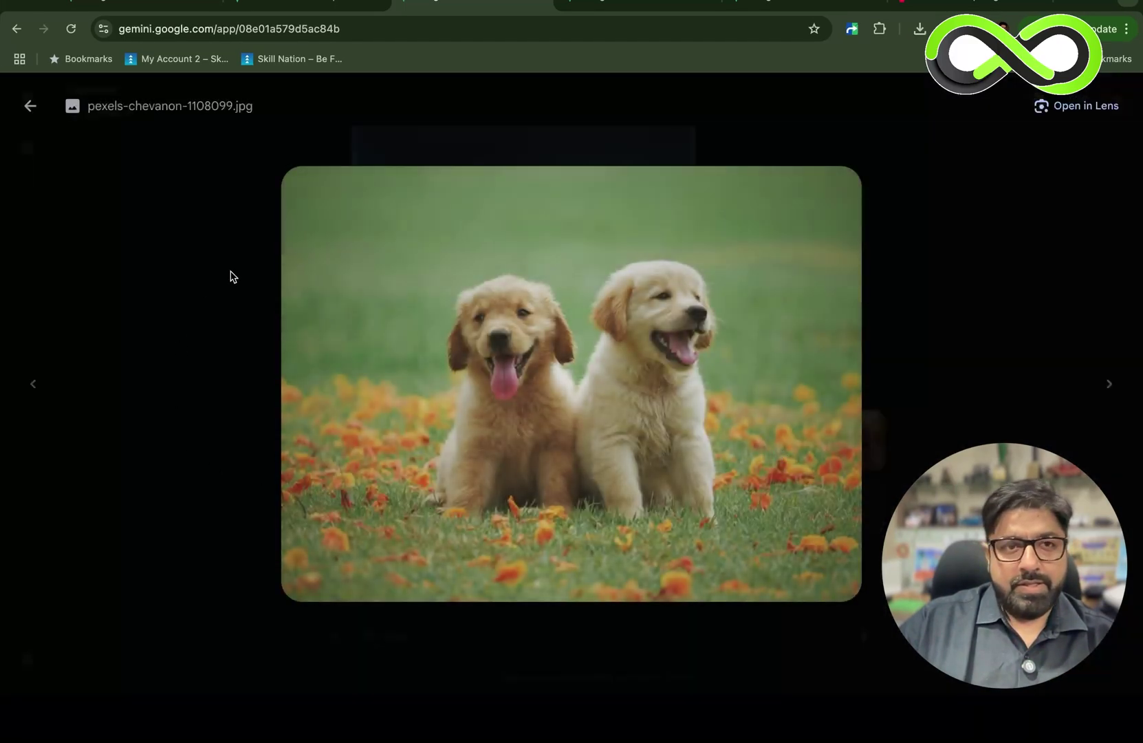
left_click(231, 274)
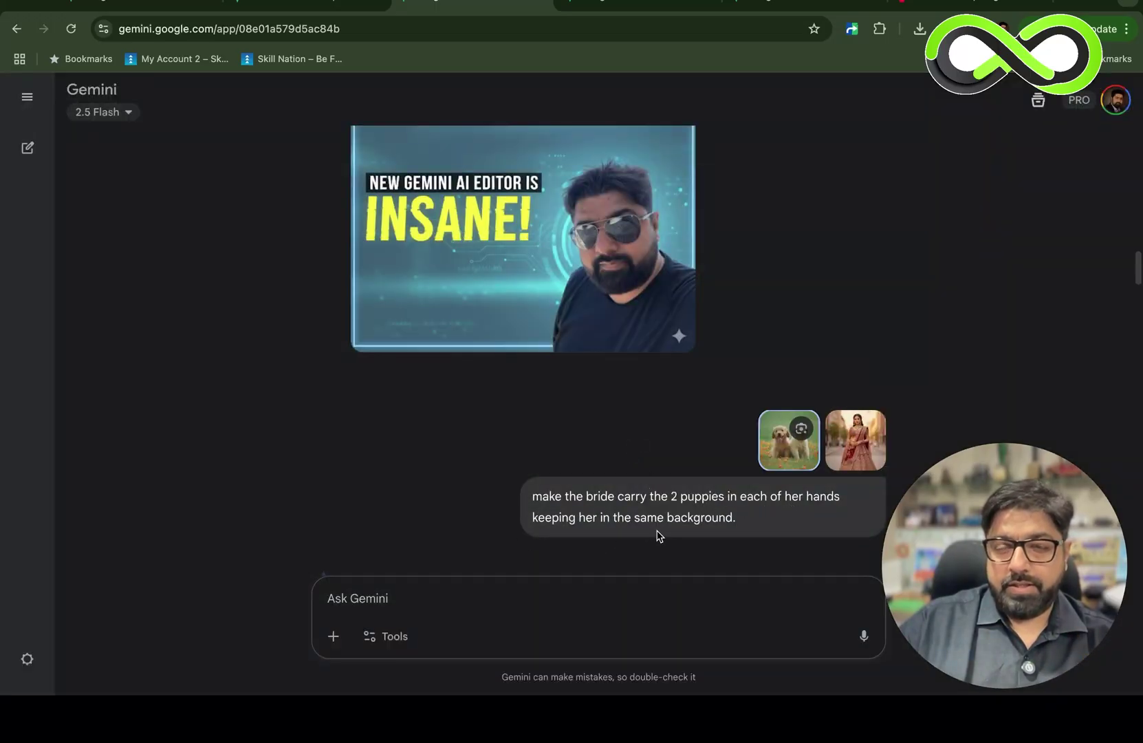
scroll(653, 534, "down", 3)
left_click(540, 512)
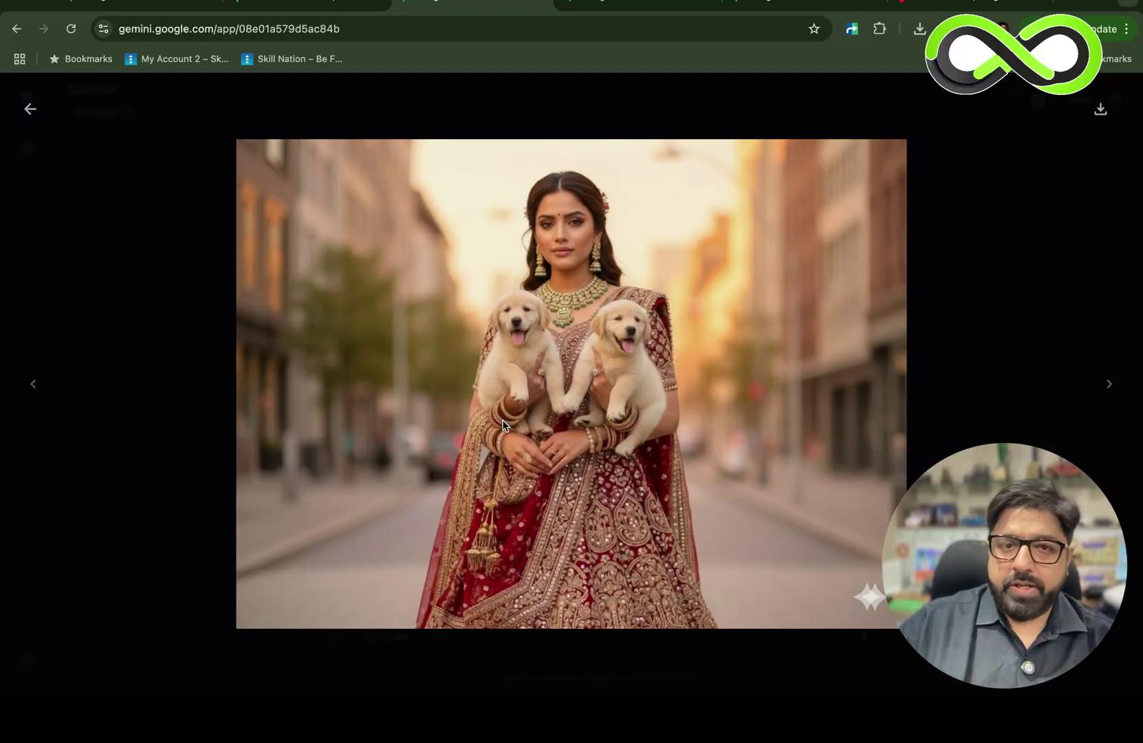
key("Escape")
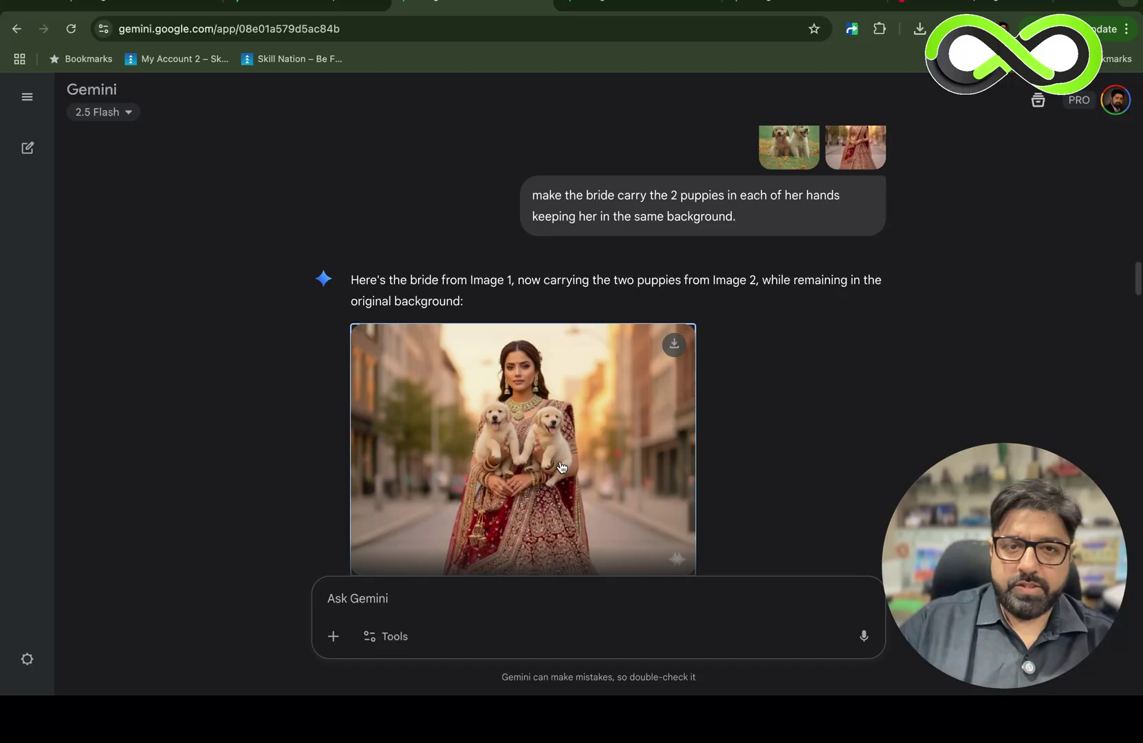
Step: Compare the original sunset photo with its edited version, reading the prompt to remove the foreground fencing and overhead electricity wires
scroll(715, 424, "down", 5)
scroll(721, 425, "down", 2)
left_click(740, 368)
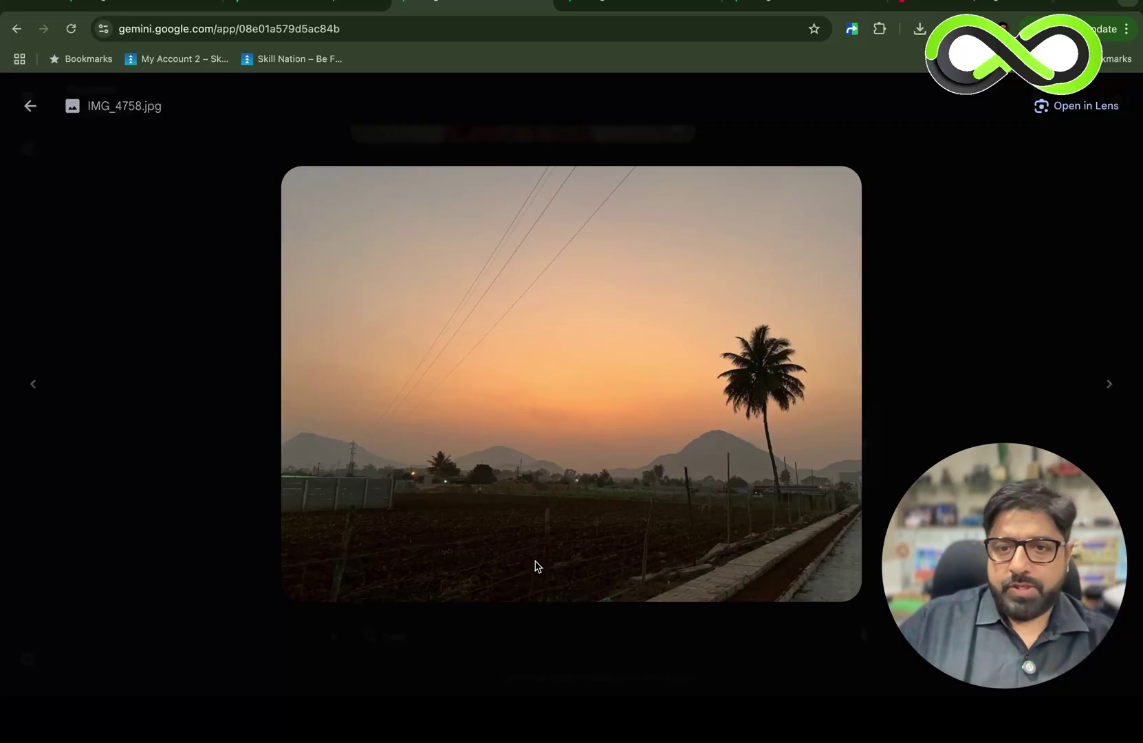
key("Escape")
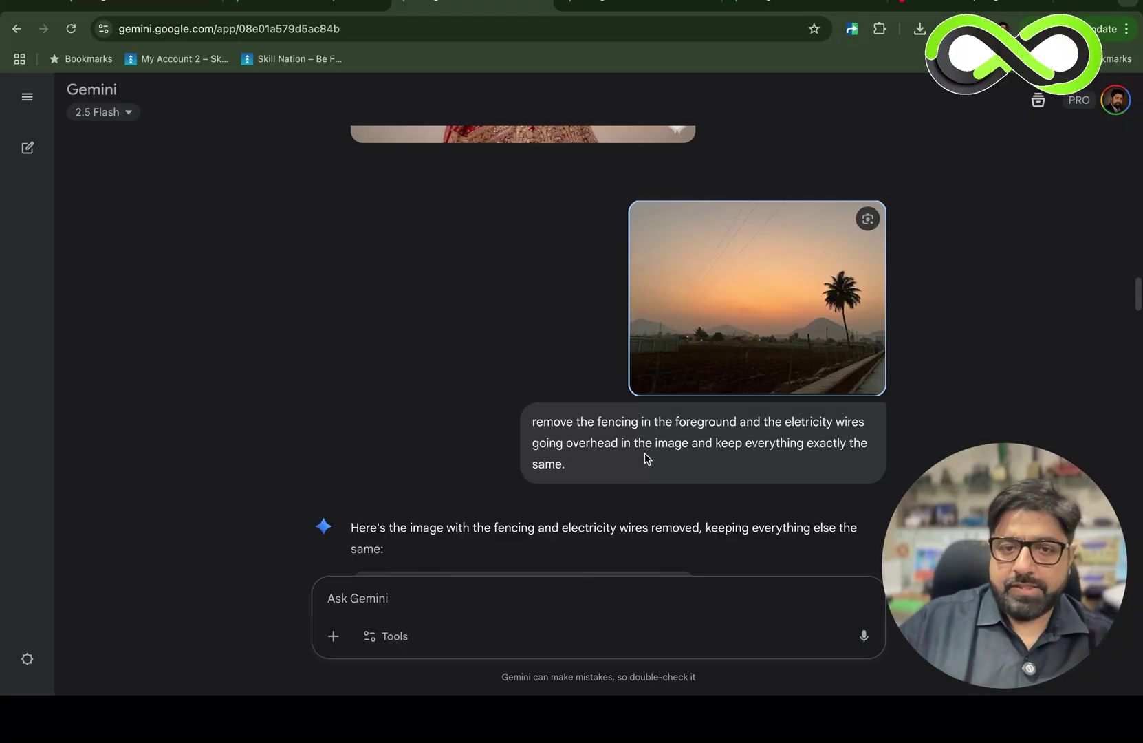
scroll(647, 459, "down", 3)
left_click(597, 506)
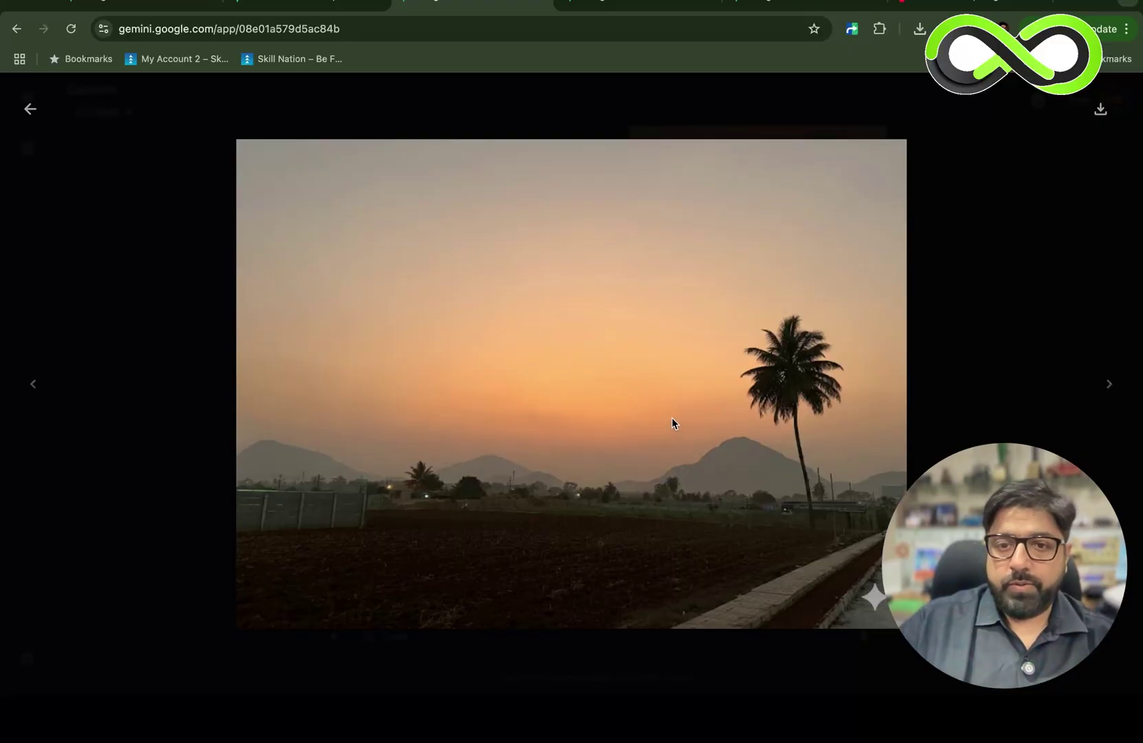
key("Escape")
Step: Review the prompt placing the bride with puppies into a brighter scenic image, enlarging her source photo and the generated result
scroll(828, 433, "down", 3)
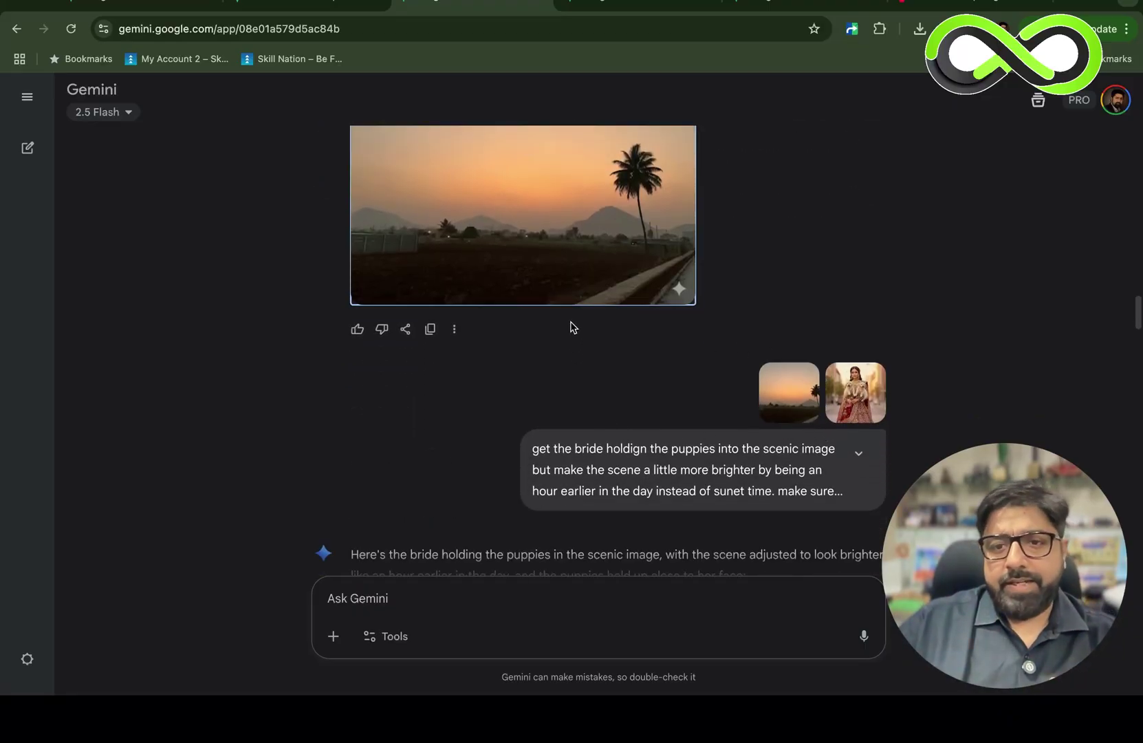
left_click(846, 406)
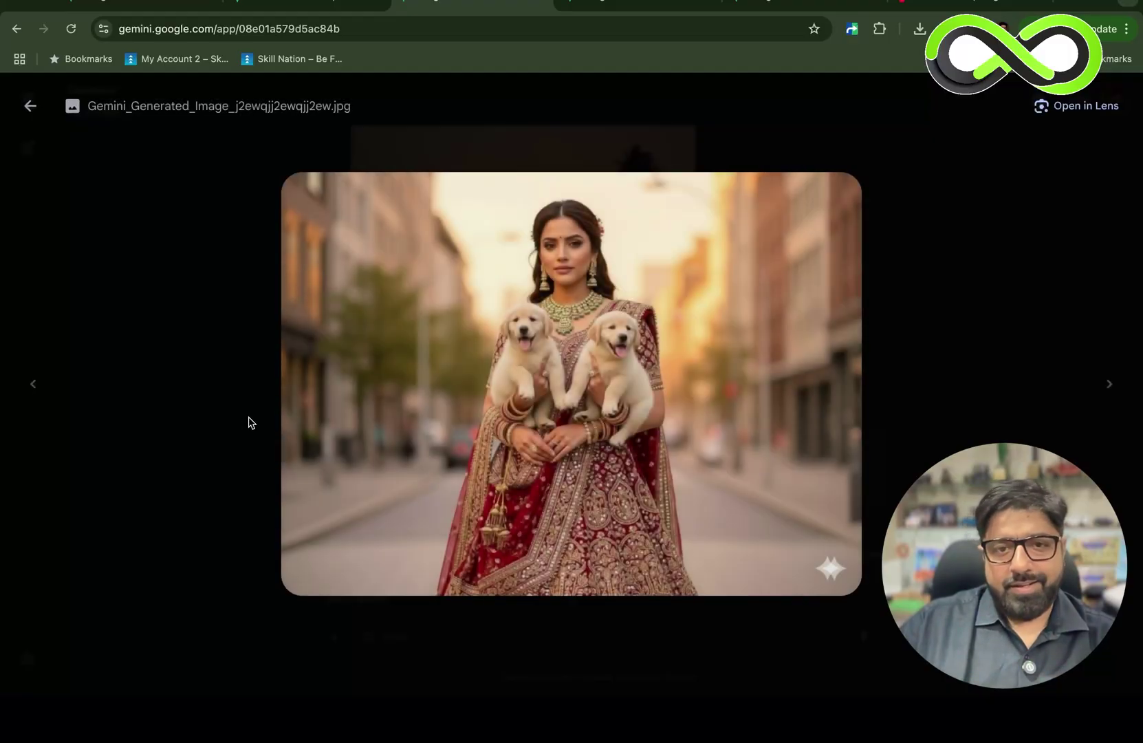
left_click(254, 420)
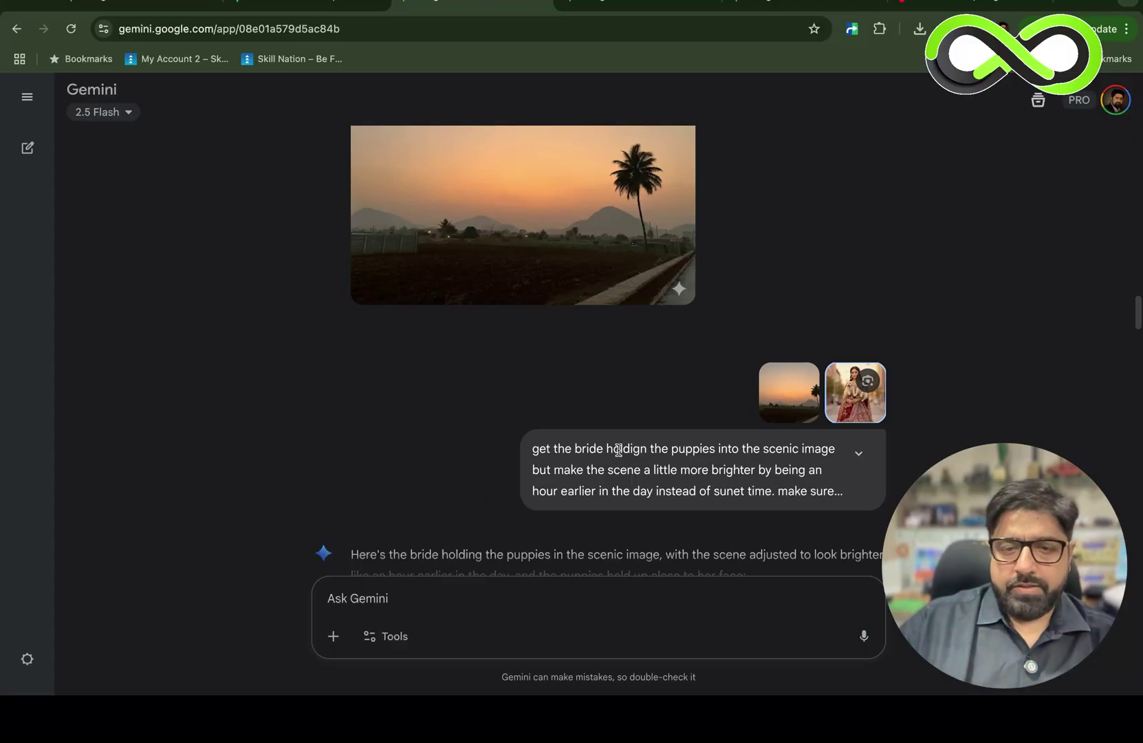
scroll(619, 450, "down", 1)
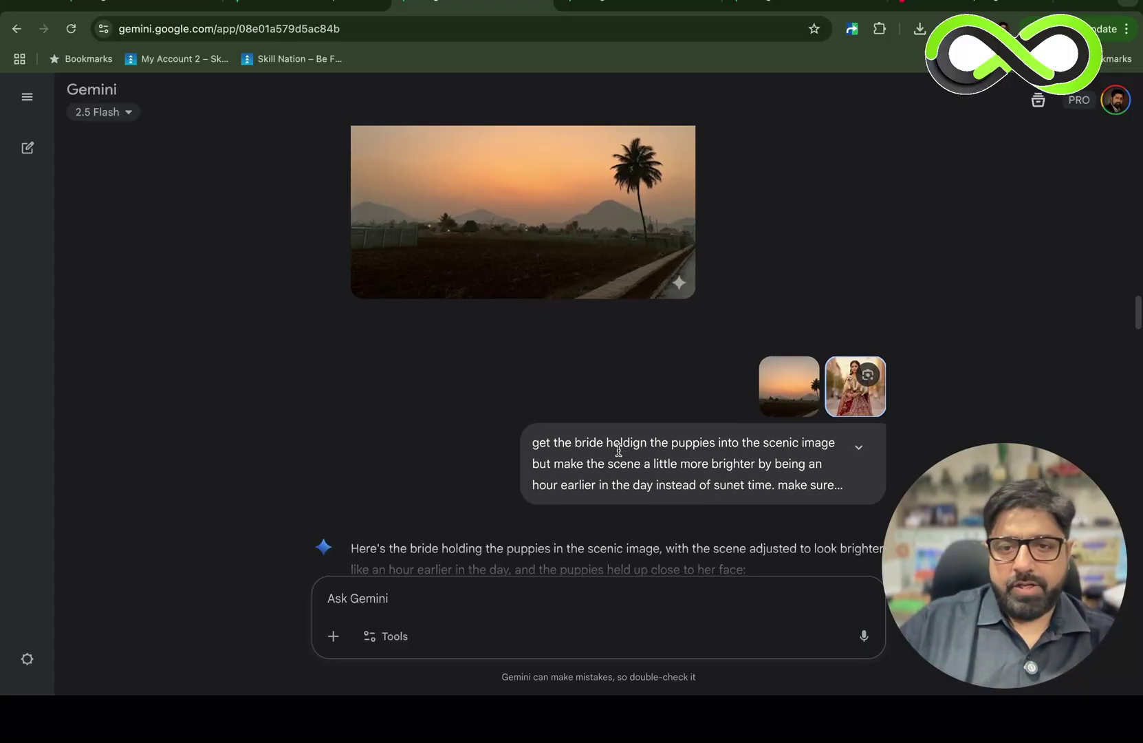
scroll(618, 452, "down", 2)
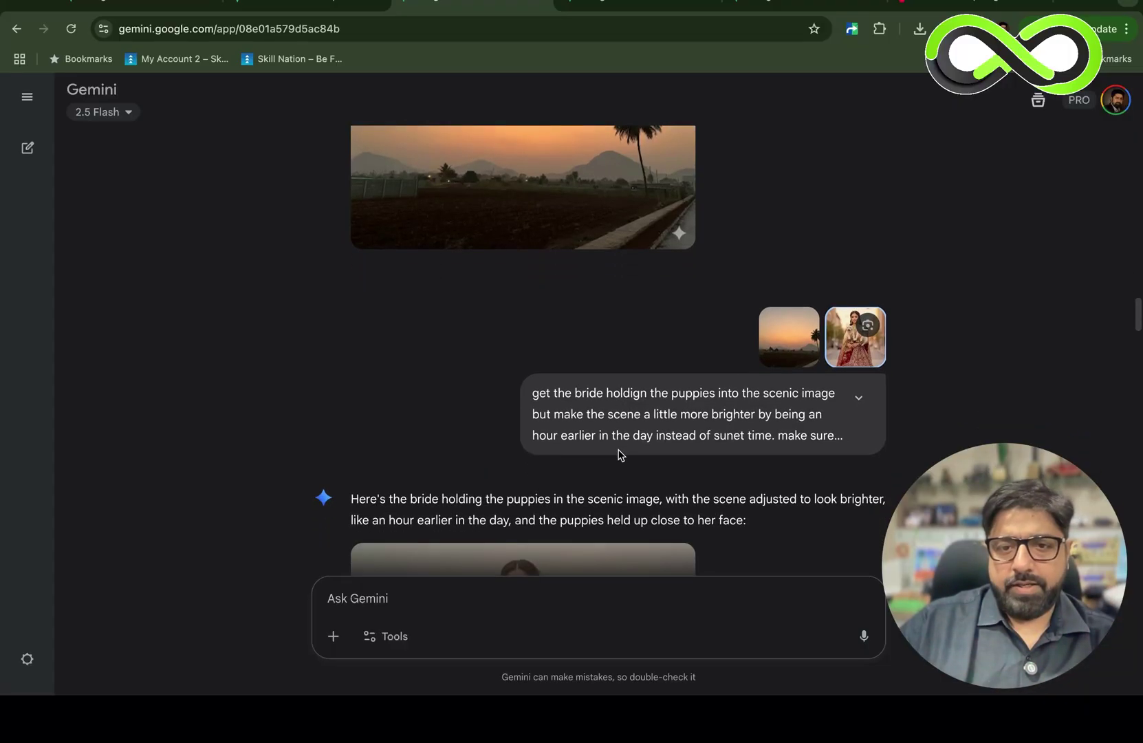
scroll(619, 450, "down", 4)
left_click(622, 472)
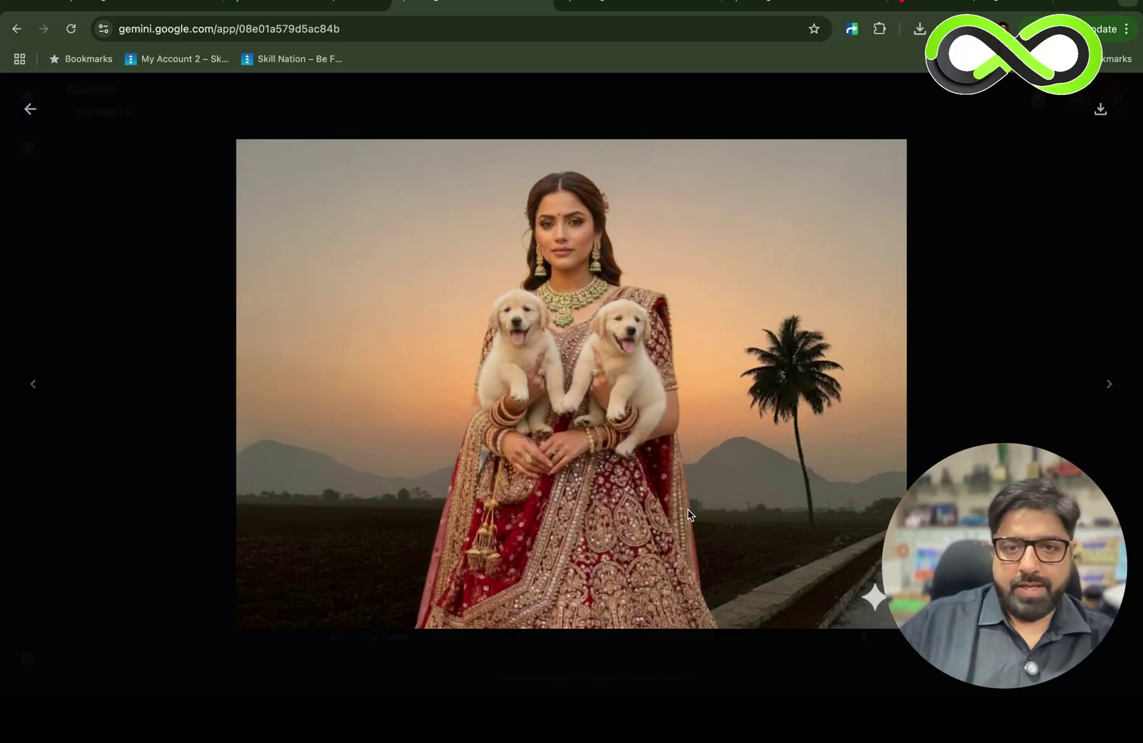
key("Escape")
Step: Examine the toy car photo, the full prompt for the man driving it along a mountain road, and the enlarged result
scroll(768, 486, "down", 5)
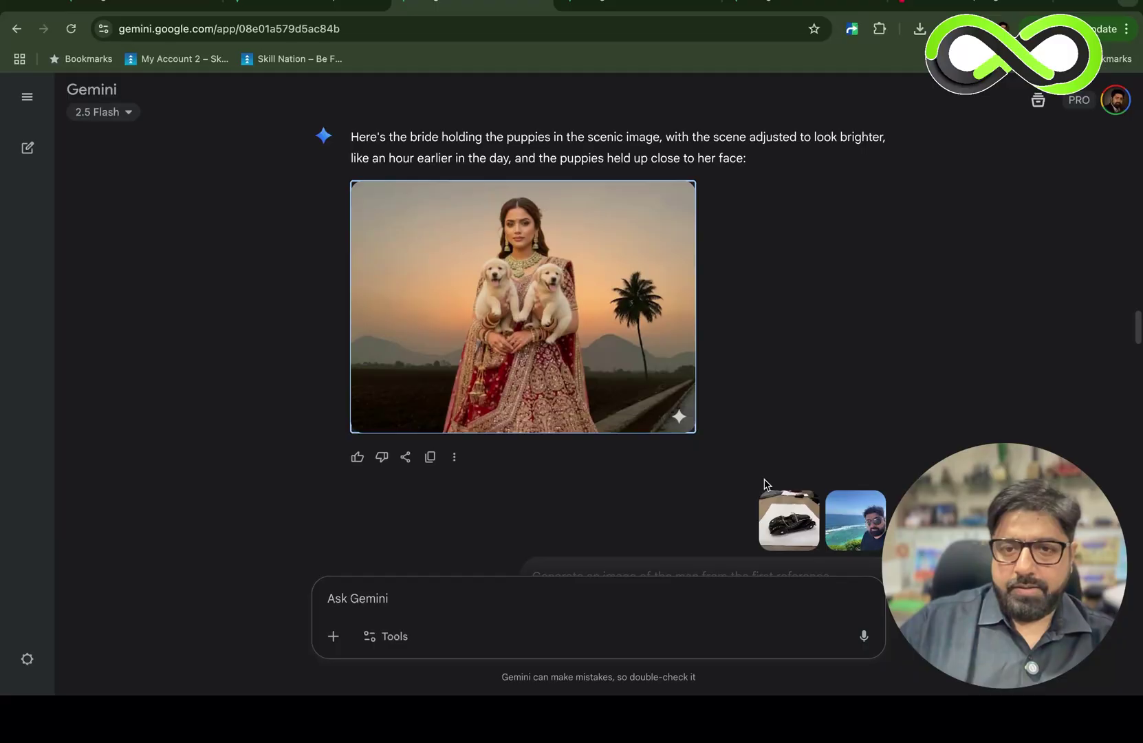
left_click(794, 457)
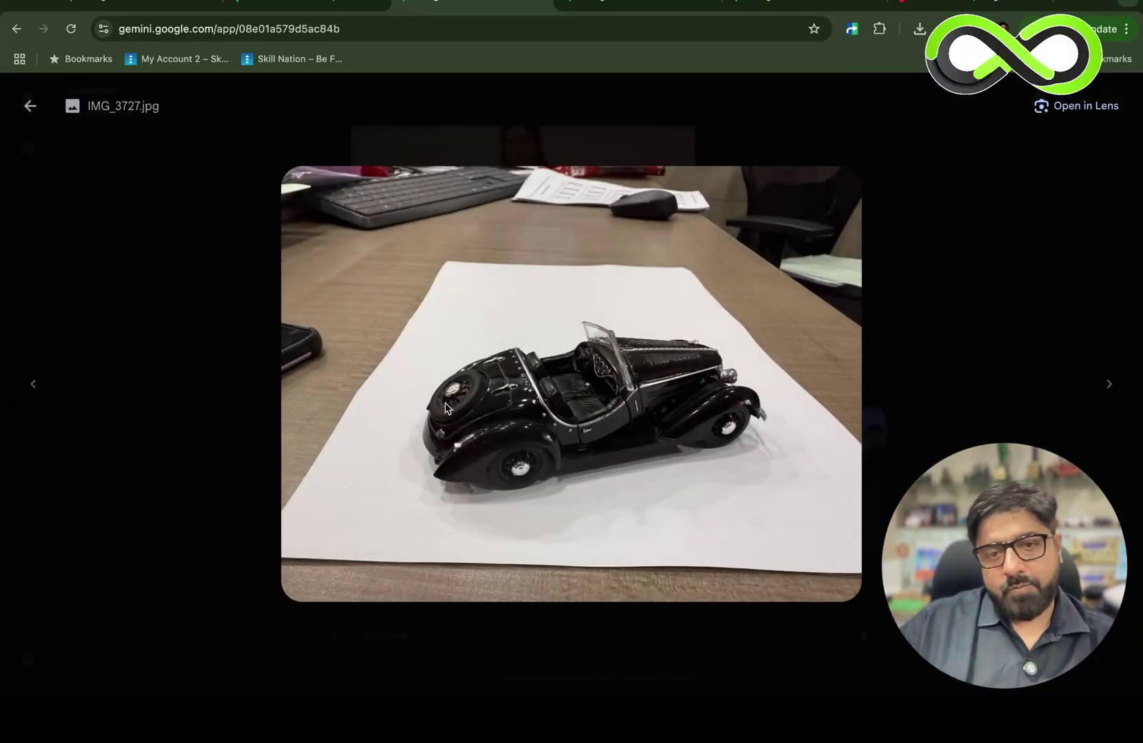
key("Escape")
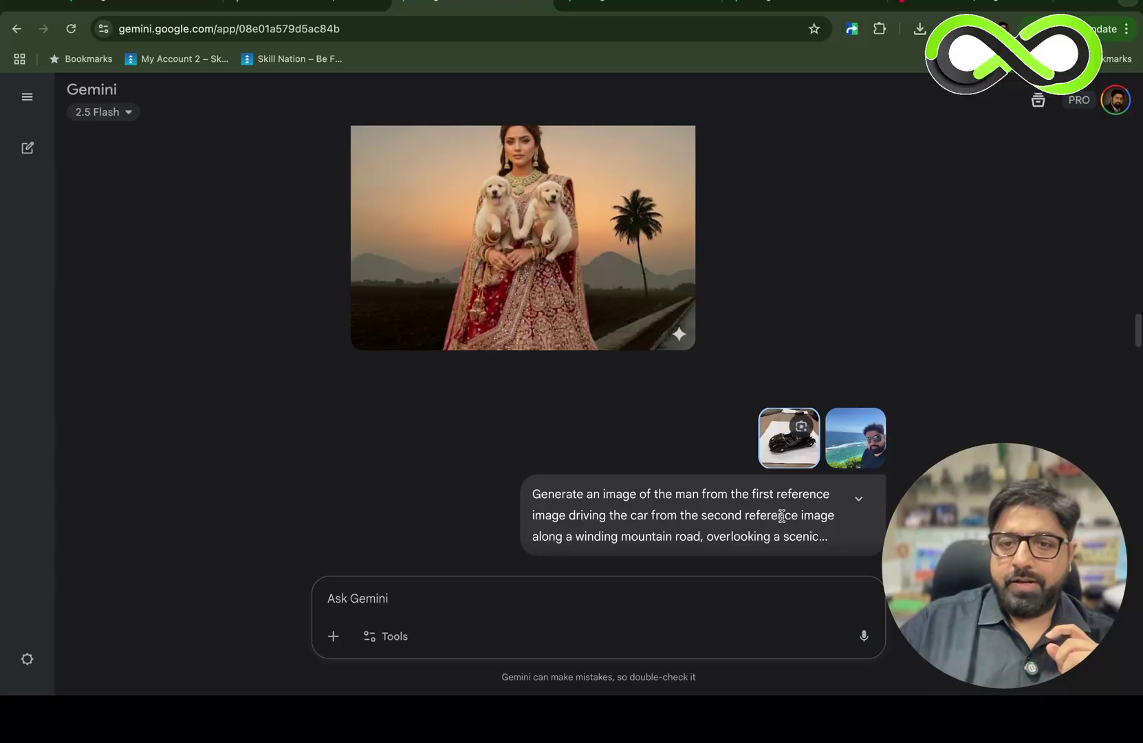
scroll(715, 549, "down", 2)
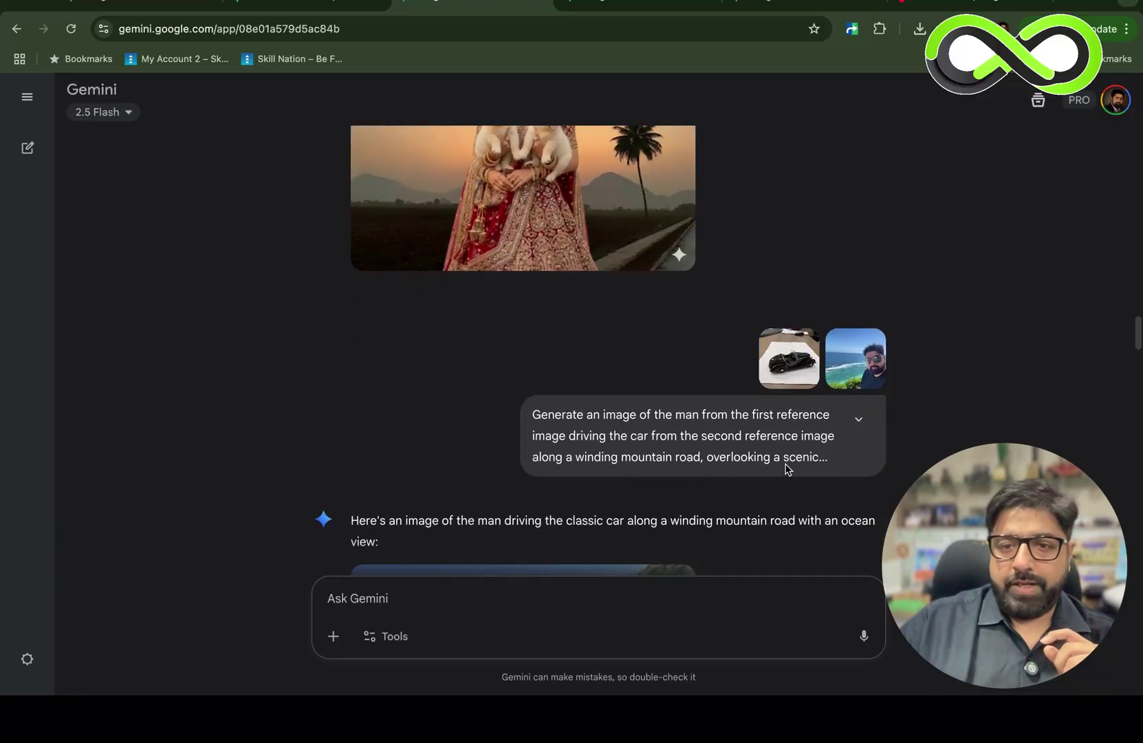
left_click(858, 418)
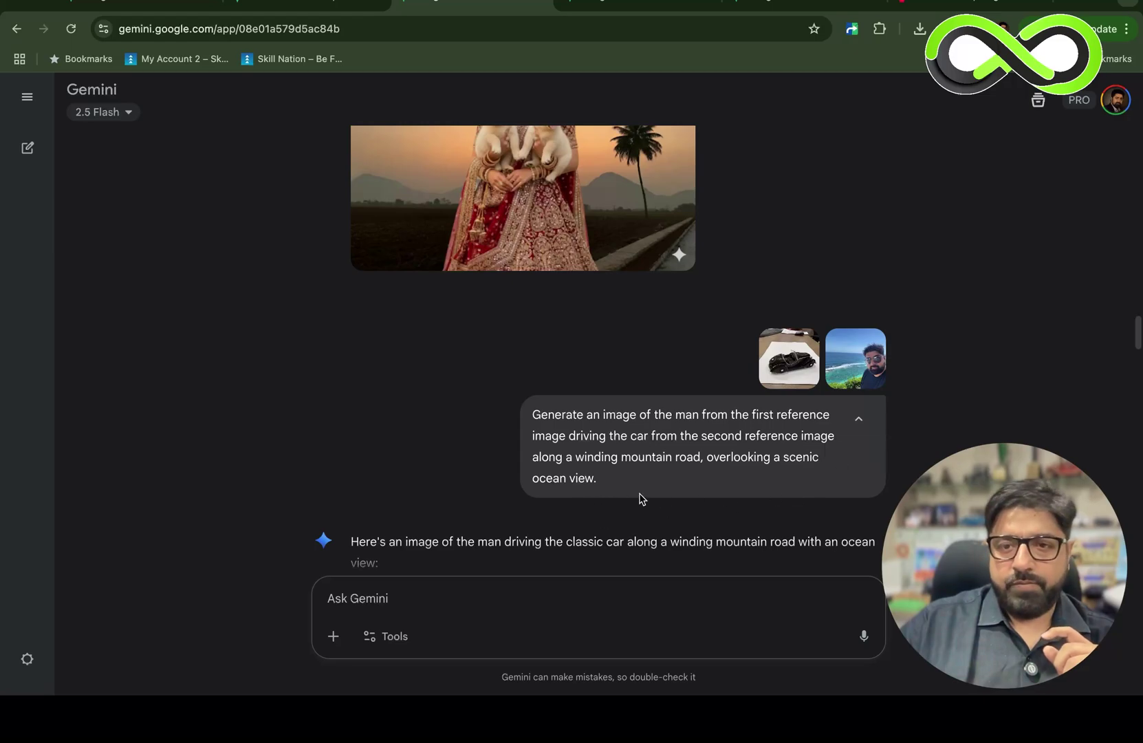
scroll(730, 526, "down", 4)
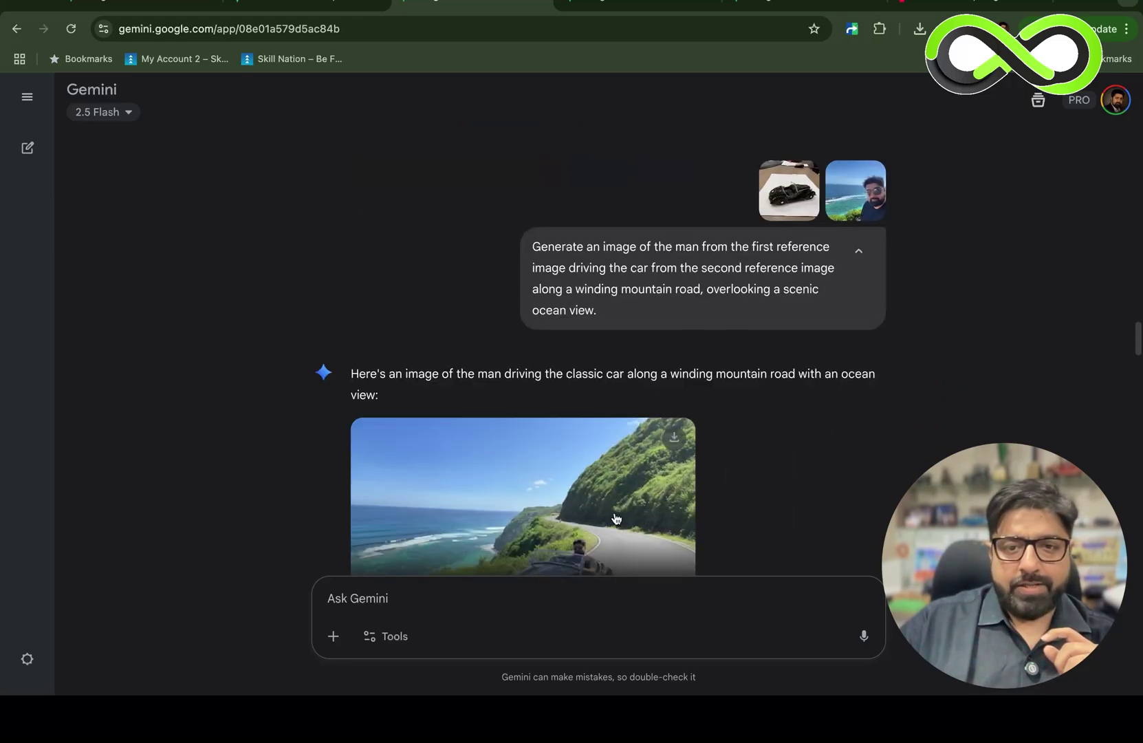
left_click(617, 517)
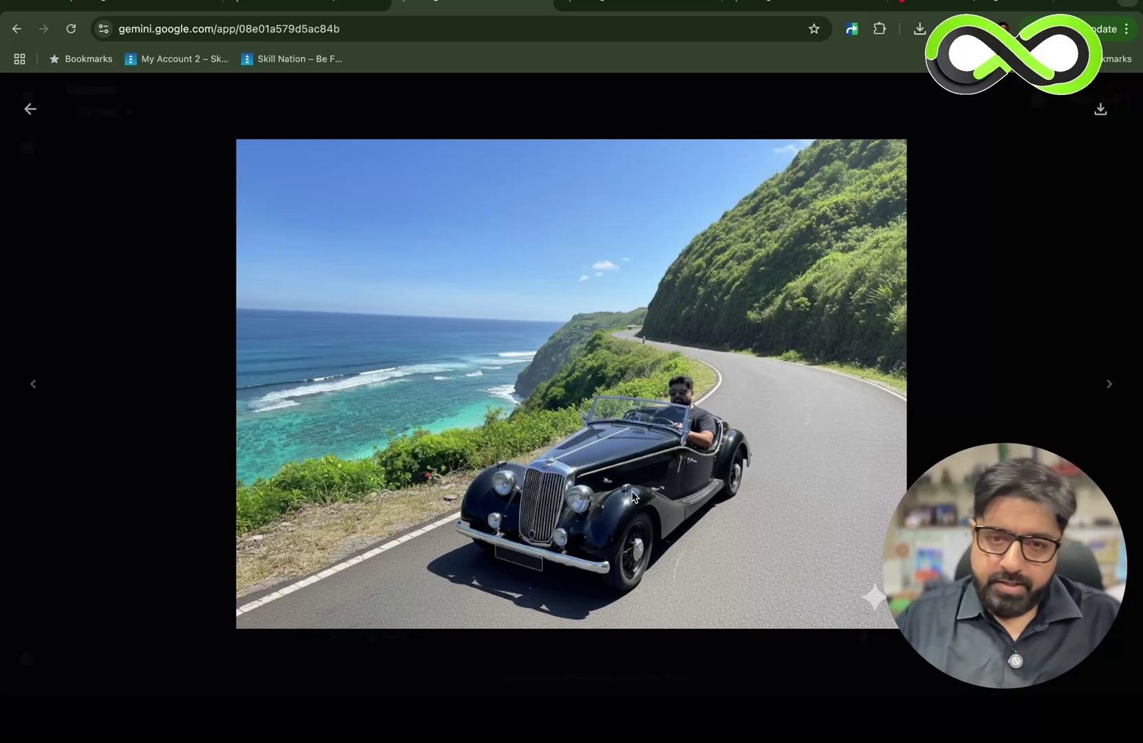
key("Escape")
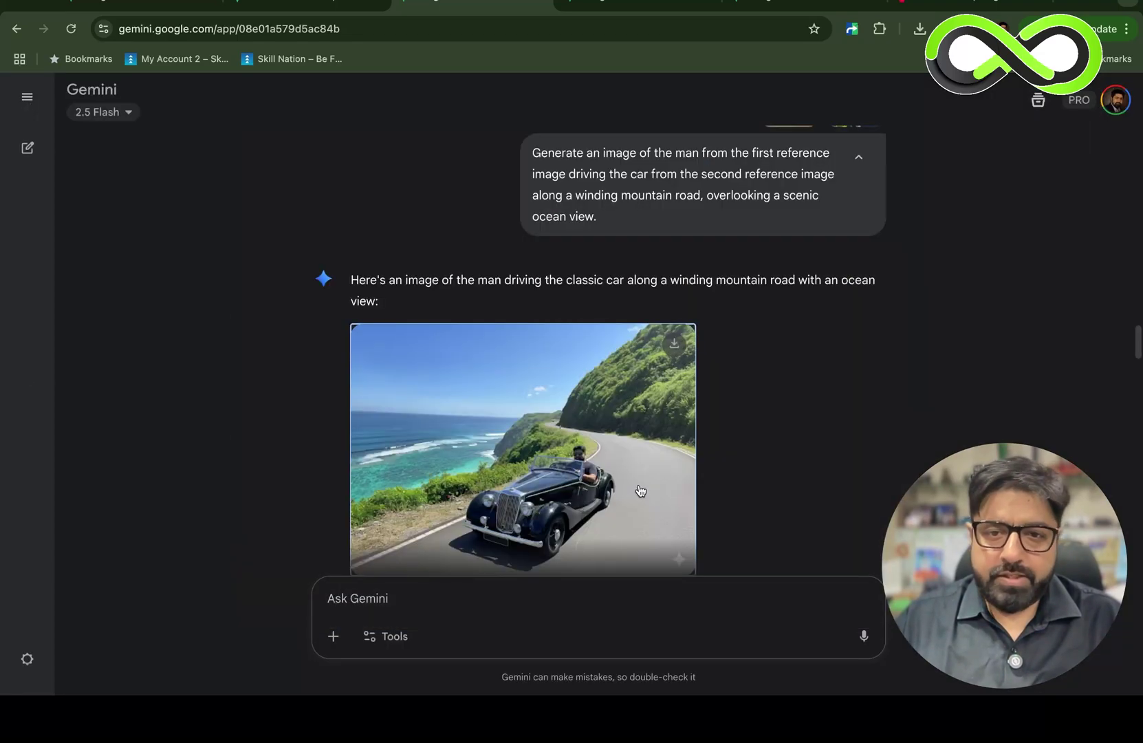
Step: Compare the black car image with the version generated by the prompt to make the car red and bigger, enlarging each
scroll(639, 493, "down", 3)
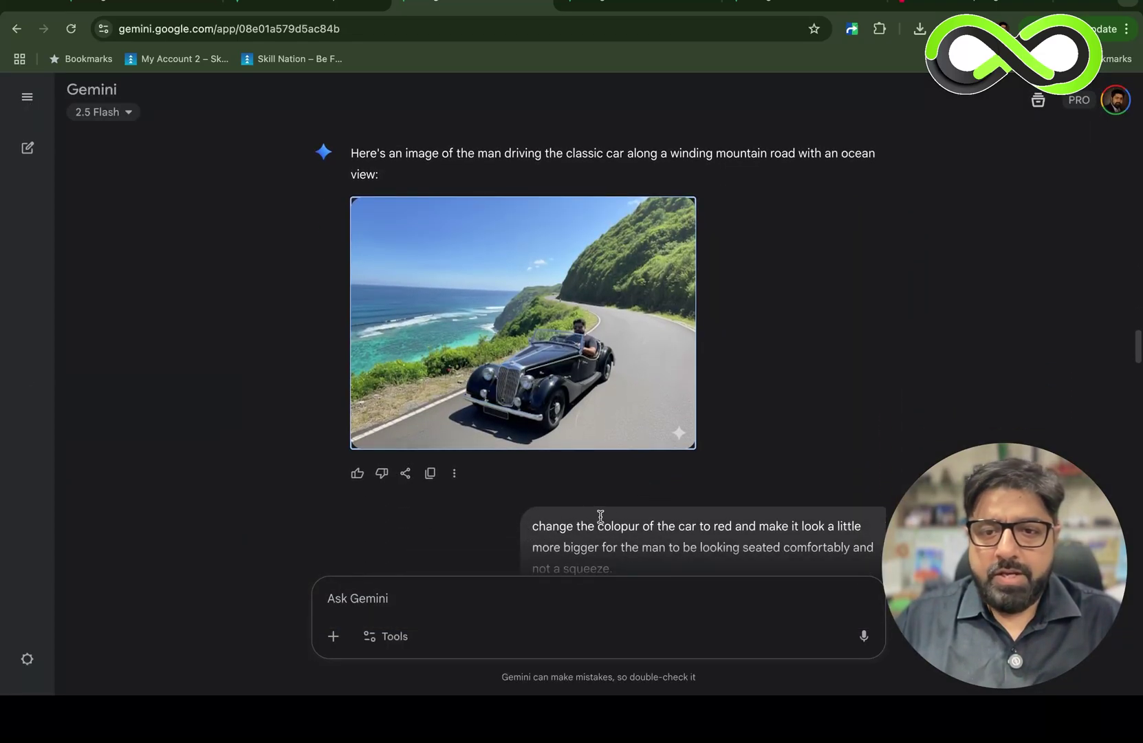
scroll(601, 519, "down", 2)
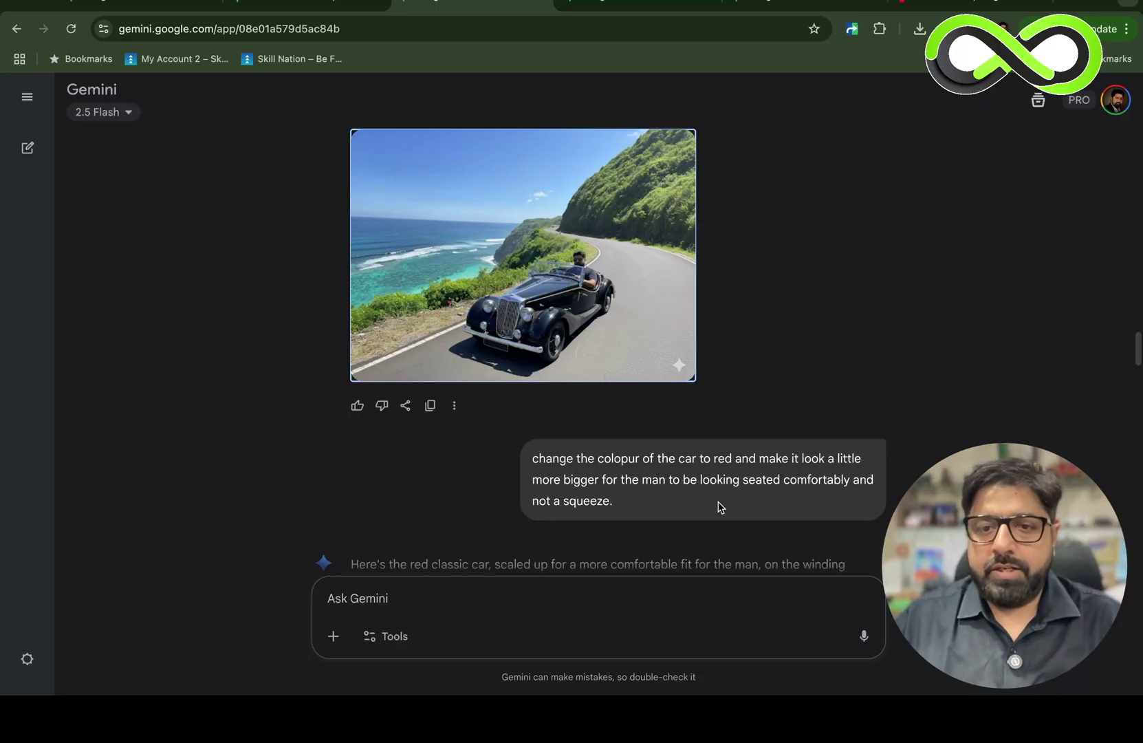
left_click(583, 298)
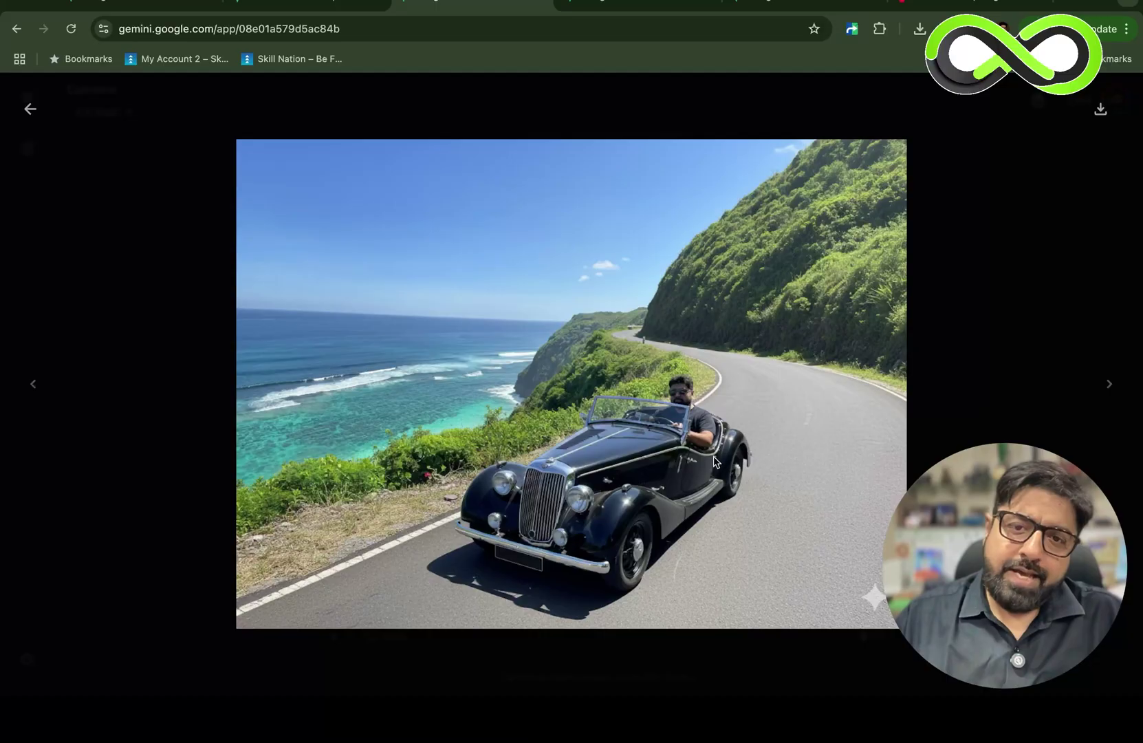
key("Escape")
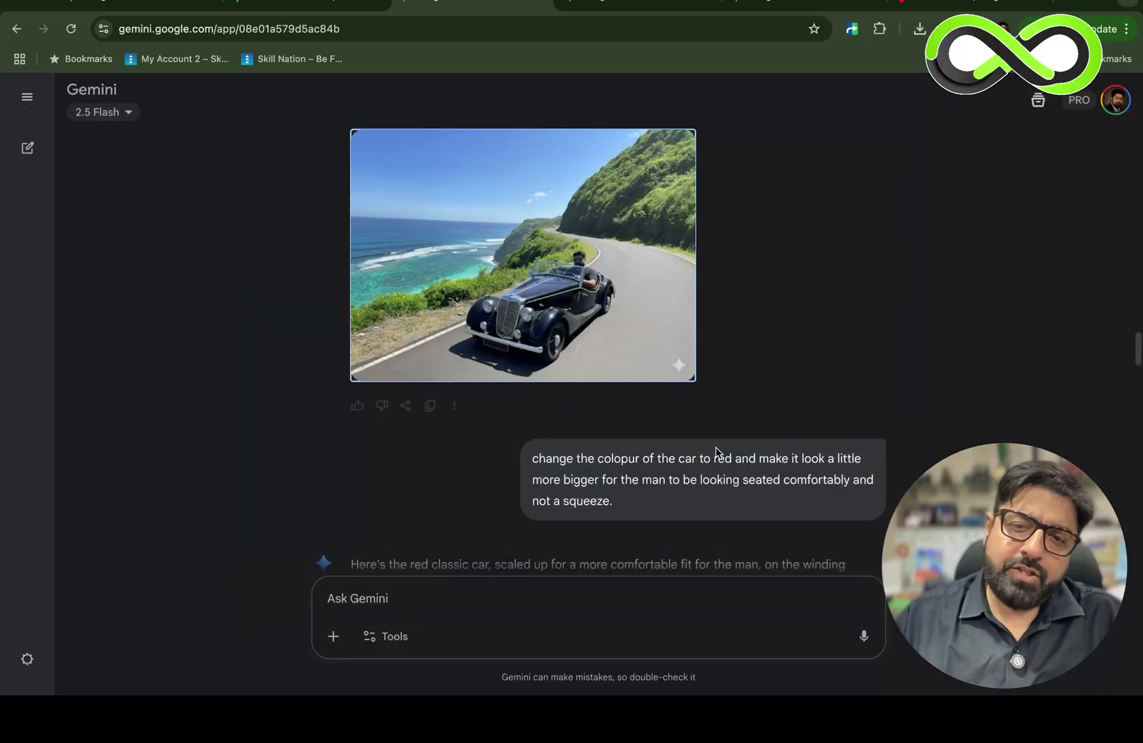
scroll(672, 474, "down", 5)
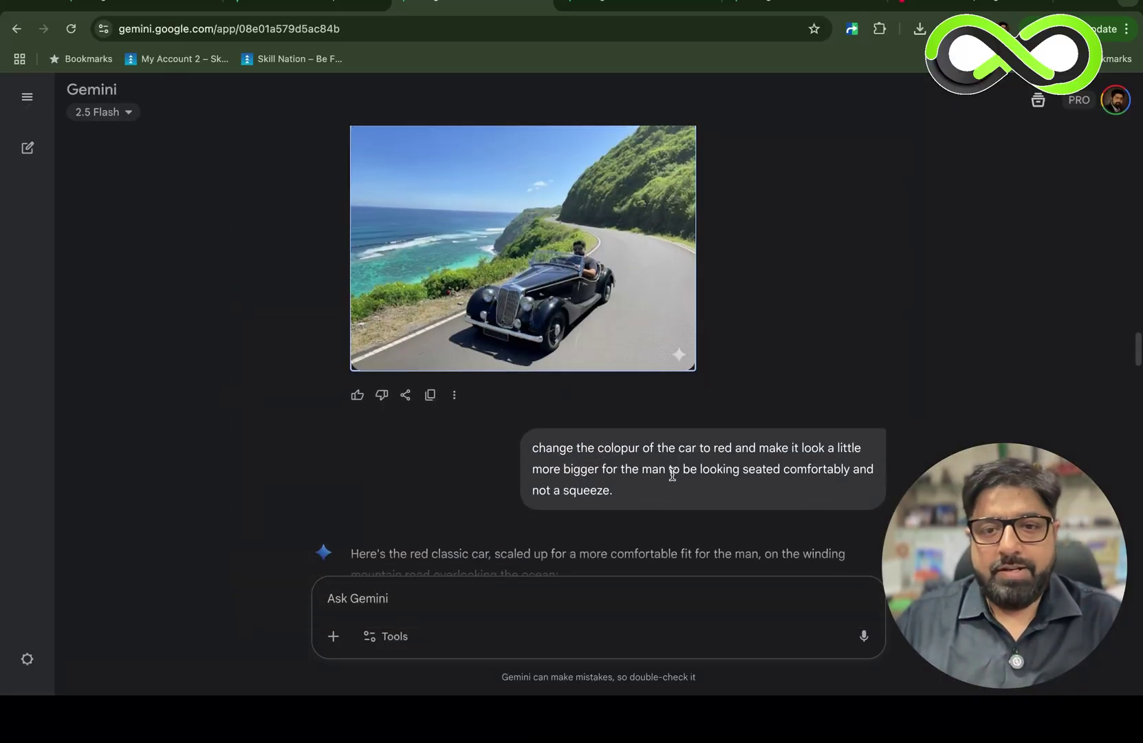
left_click(584, 507)
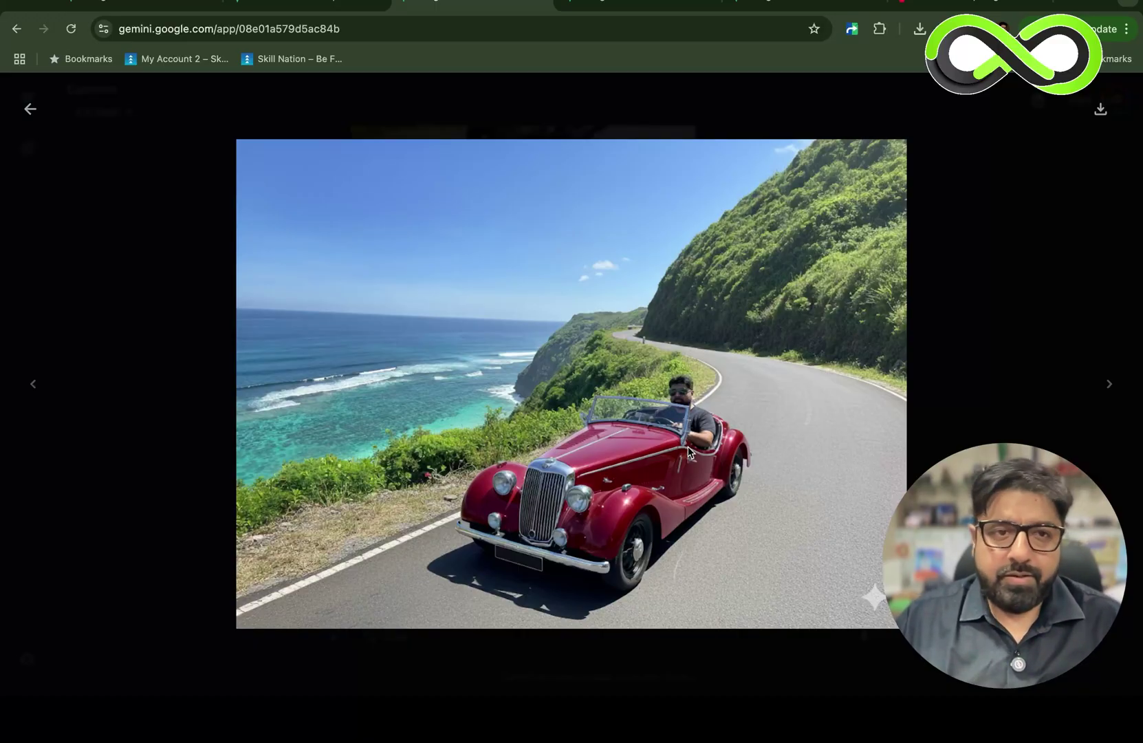
Step: Close the enlarged red car image, then examine the photo of three children, the Pixar movie style prompt and its result
key("Escape")
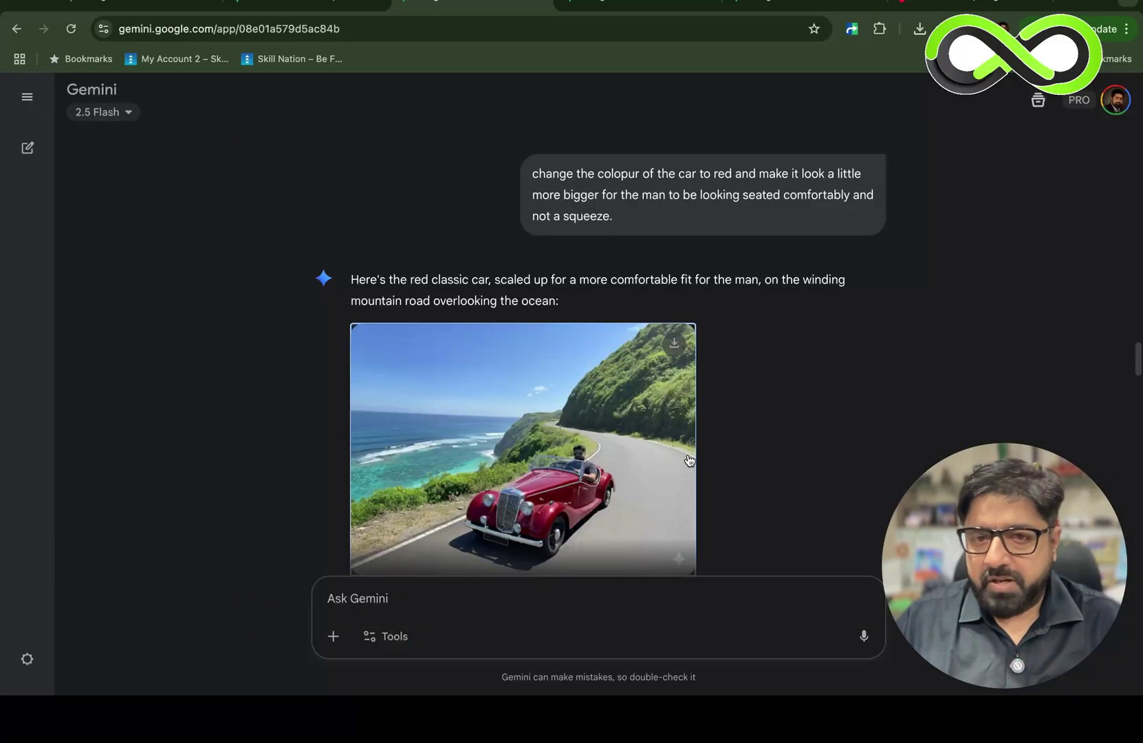
scroll(717, 485, "down", 3)
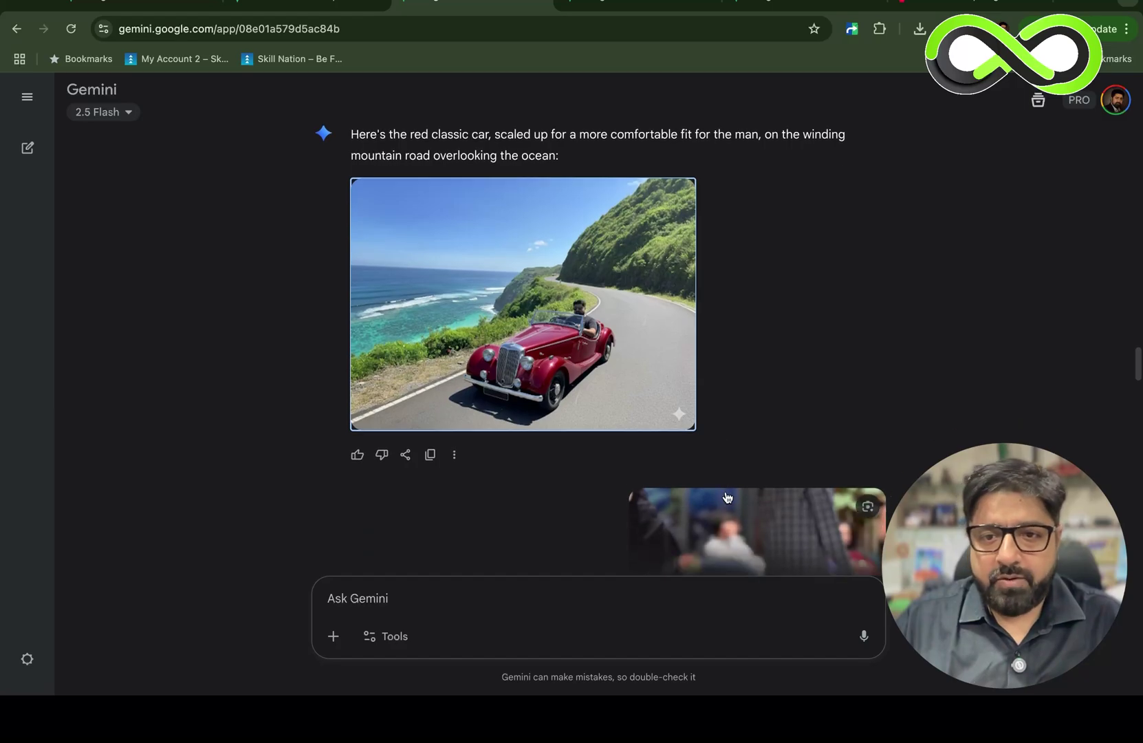
scroll(768, 457, "down", 2)
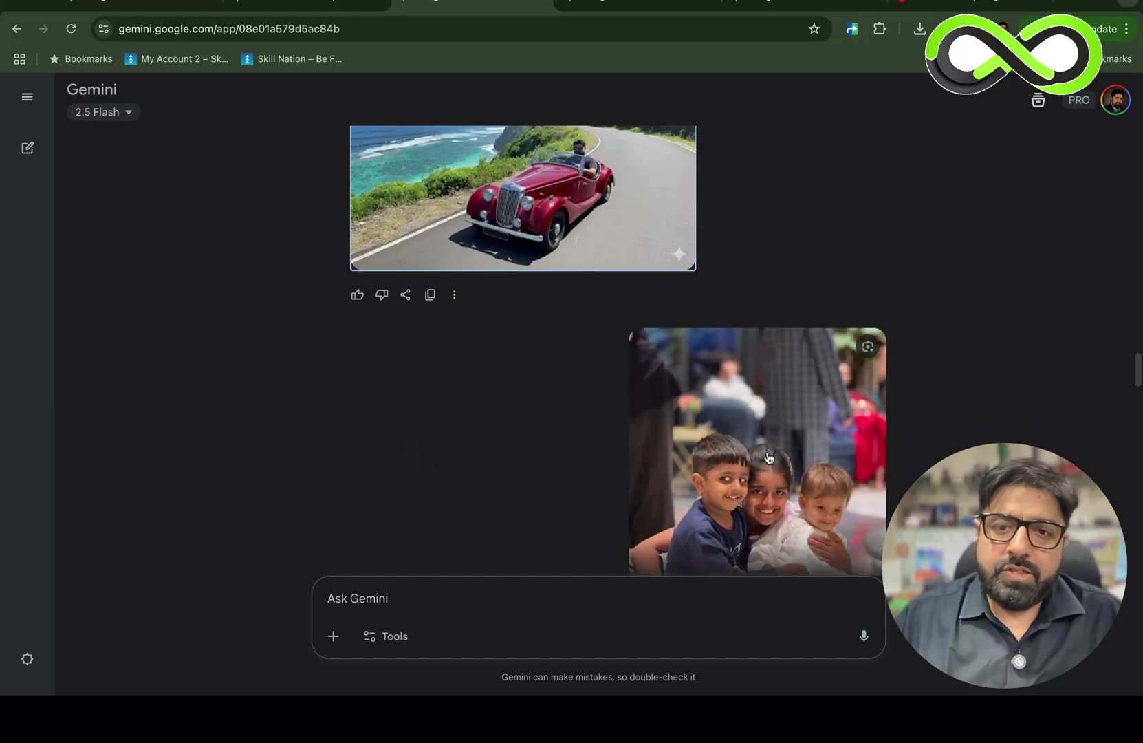
scroll(768, 457, "down", 1)
left_click(770, 427)
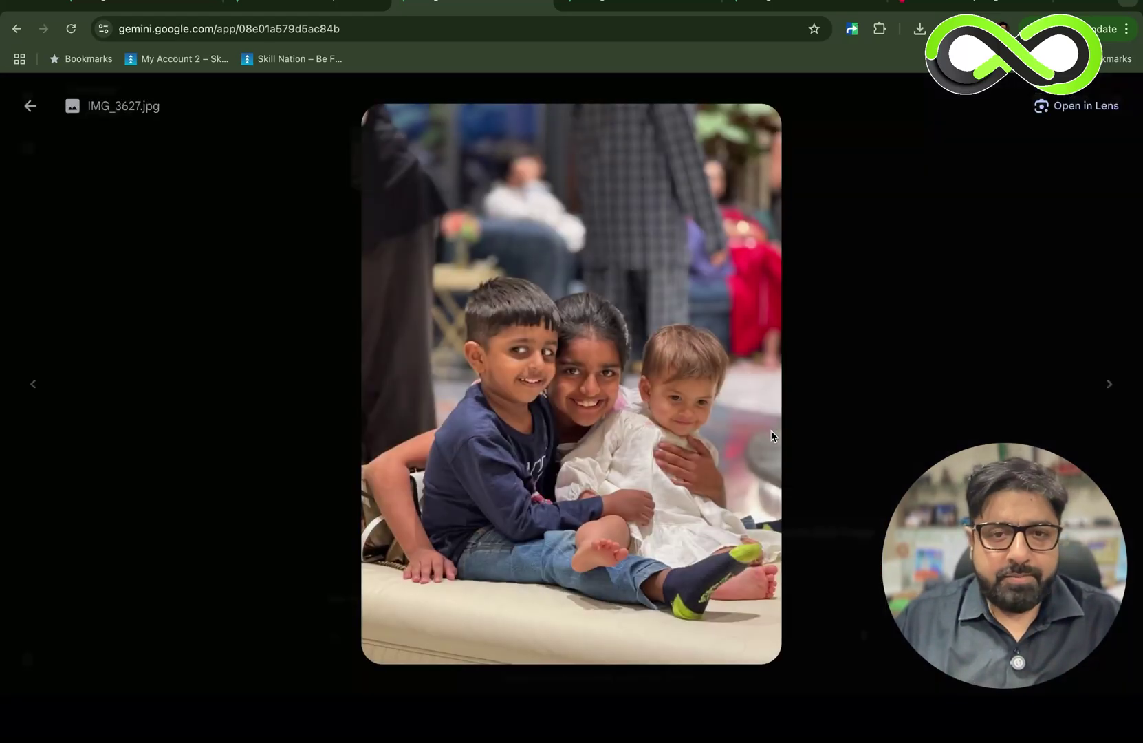
left_click(846, 425)
scroll(822, 427, "down", 2)
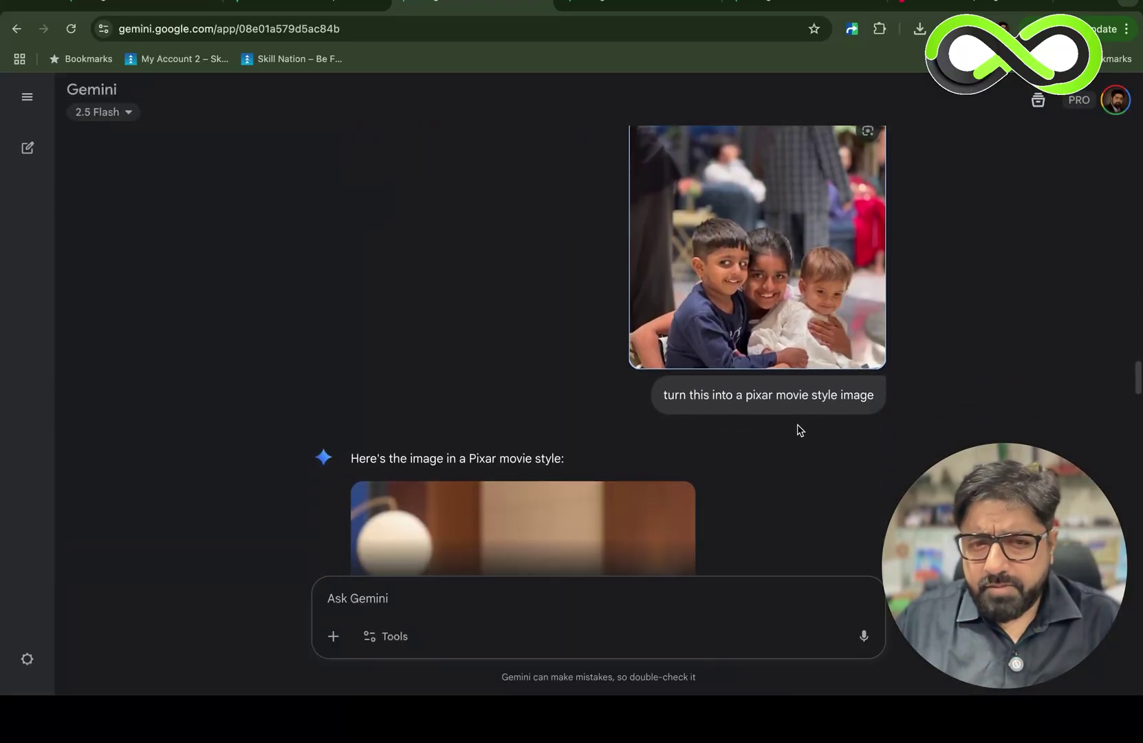
scroll(784, 440, "down", 5)
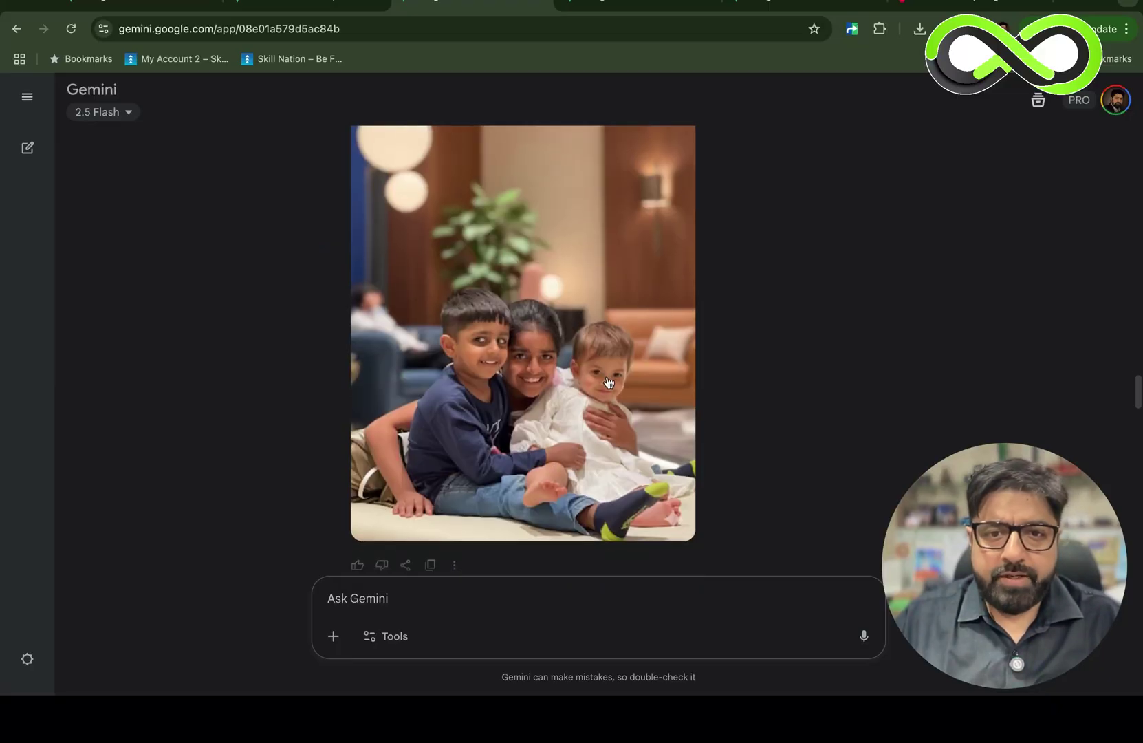
Step: Read the follow-up prompt asking for an animated cartoon style and enlarge the generated cartoon of the children
scroll(608, 382, "down", 3)
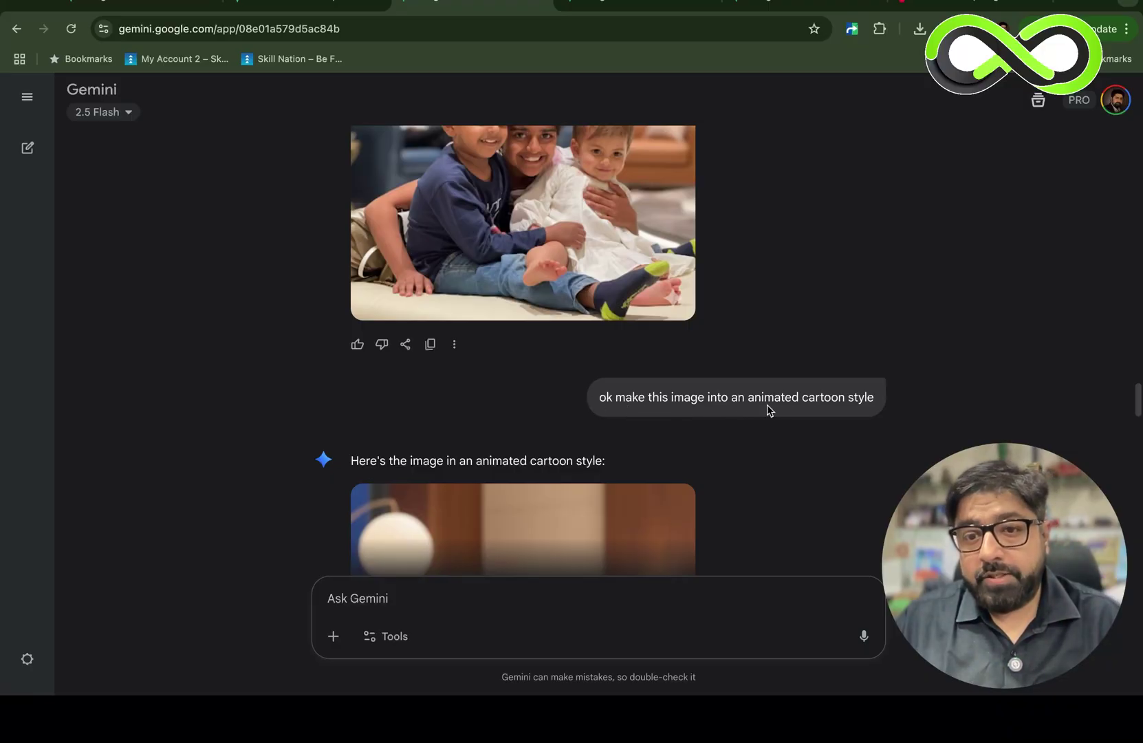
scroll(880, 461, "down", 3)
scroll(882, 460, "down", 2)
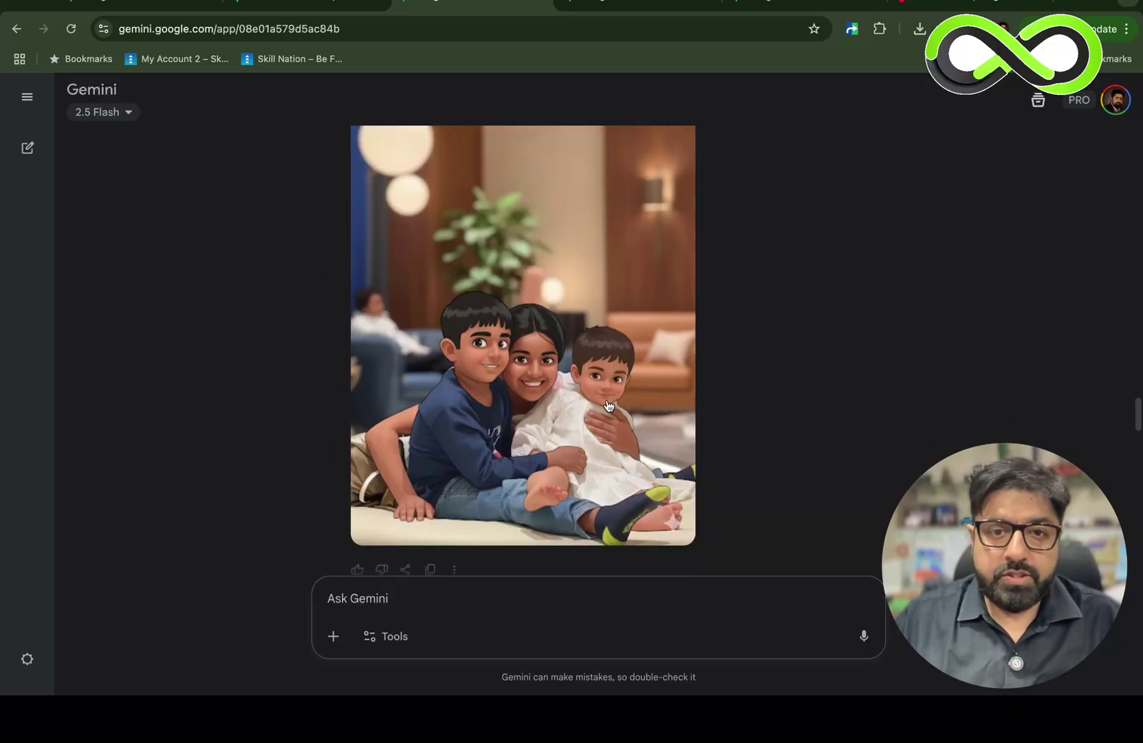
left_click(610, 404)
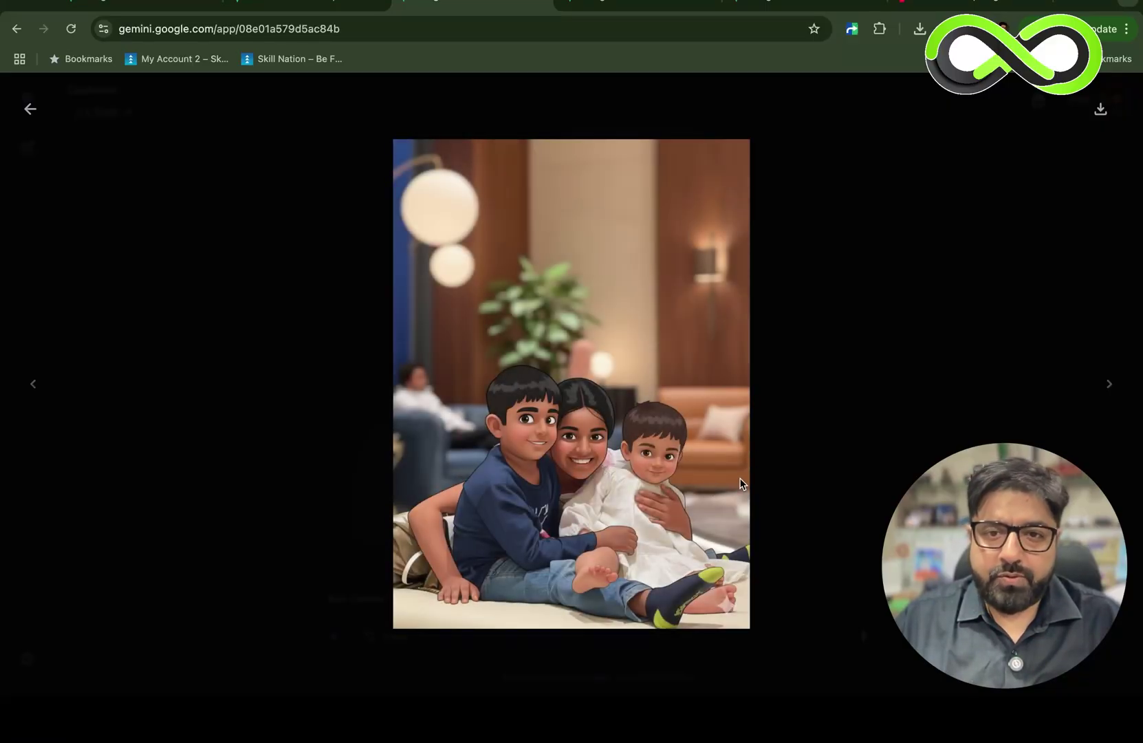
key("Escape")
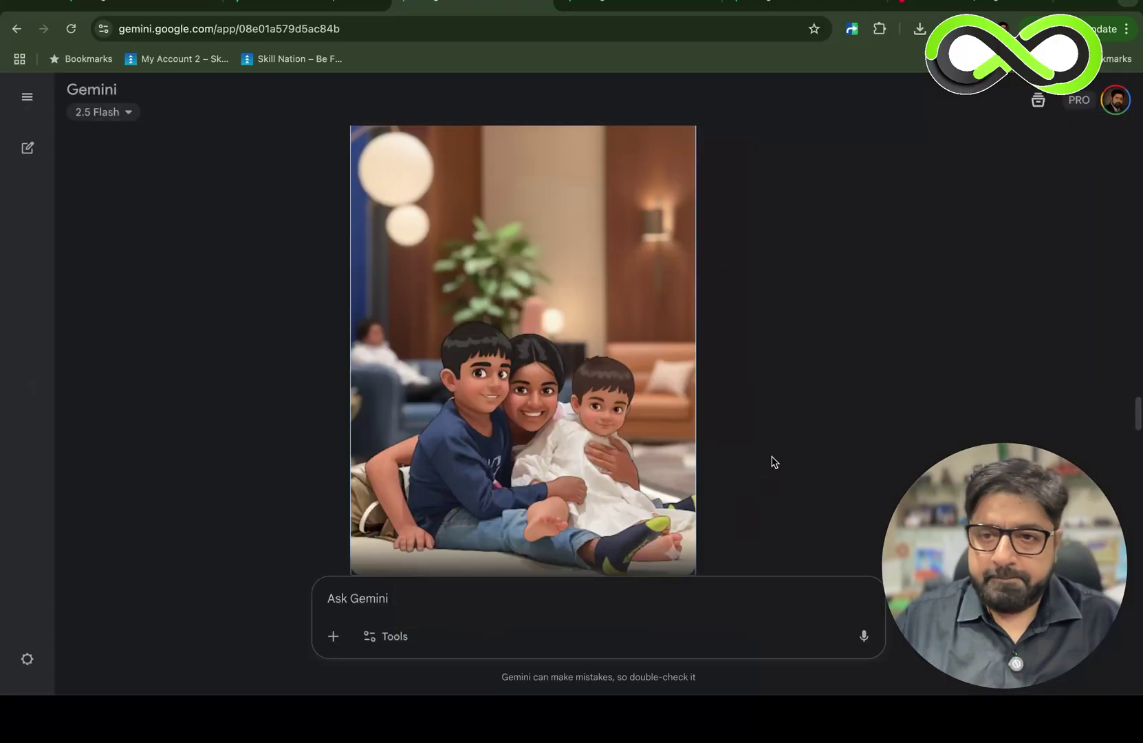
Step: Compare the original bedroom photo with the version prompted for carpeted flooring and a wooden fluted panel ceiling, enlarging each
scroll(771, 462, "down", 1)
scroll(772, 462, "down", 4)
left_click(751, 349)
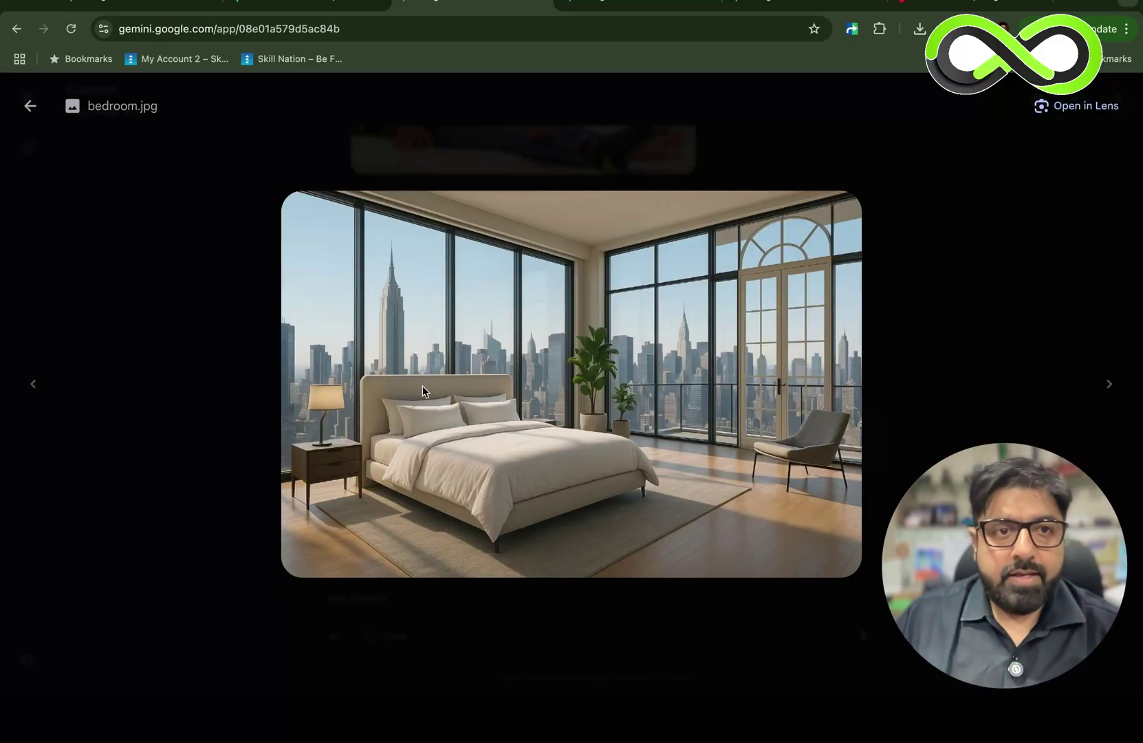
key("Escape")
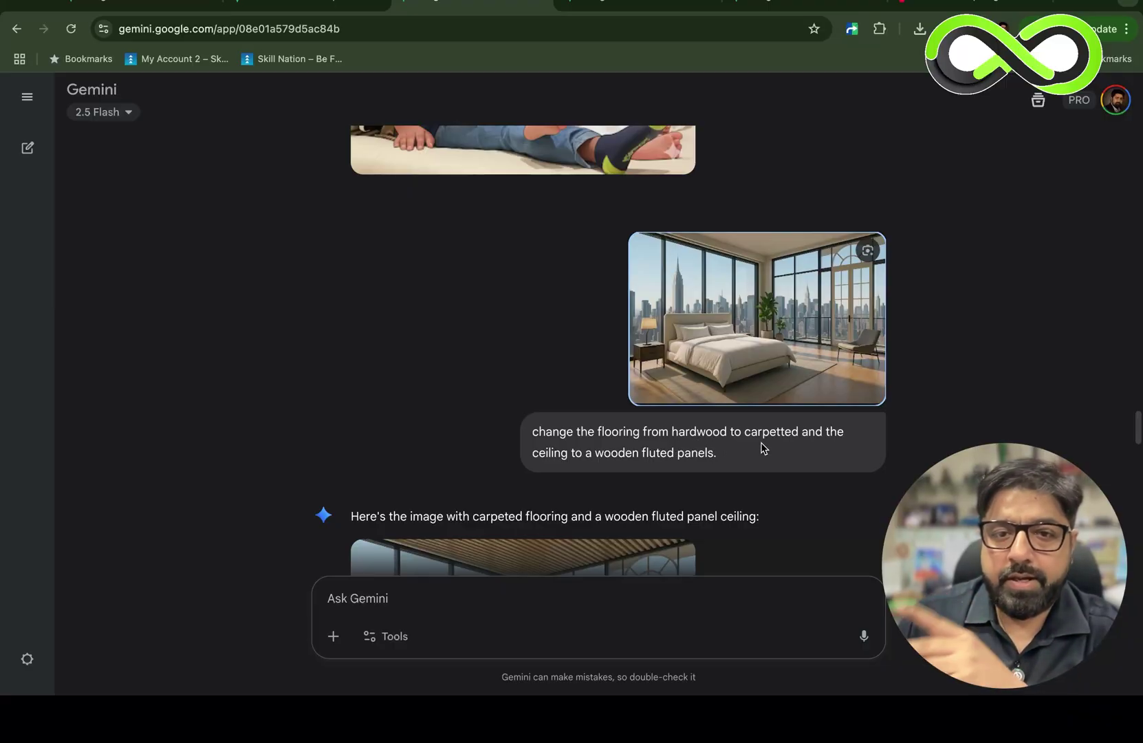
scroll(762, 448, "down", 5)
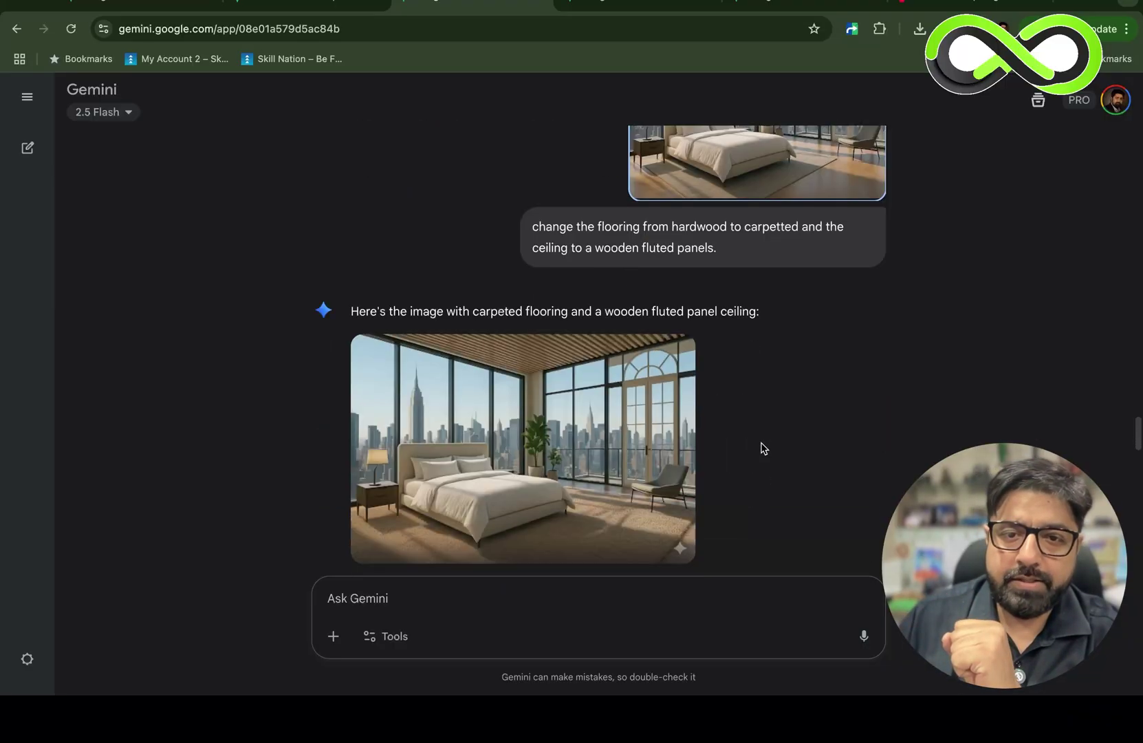
left_click(585, 370)
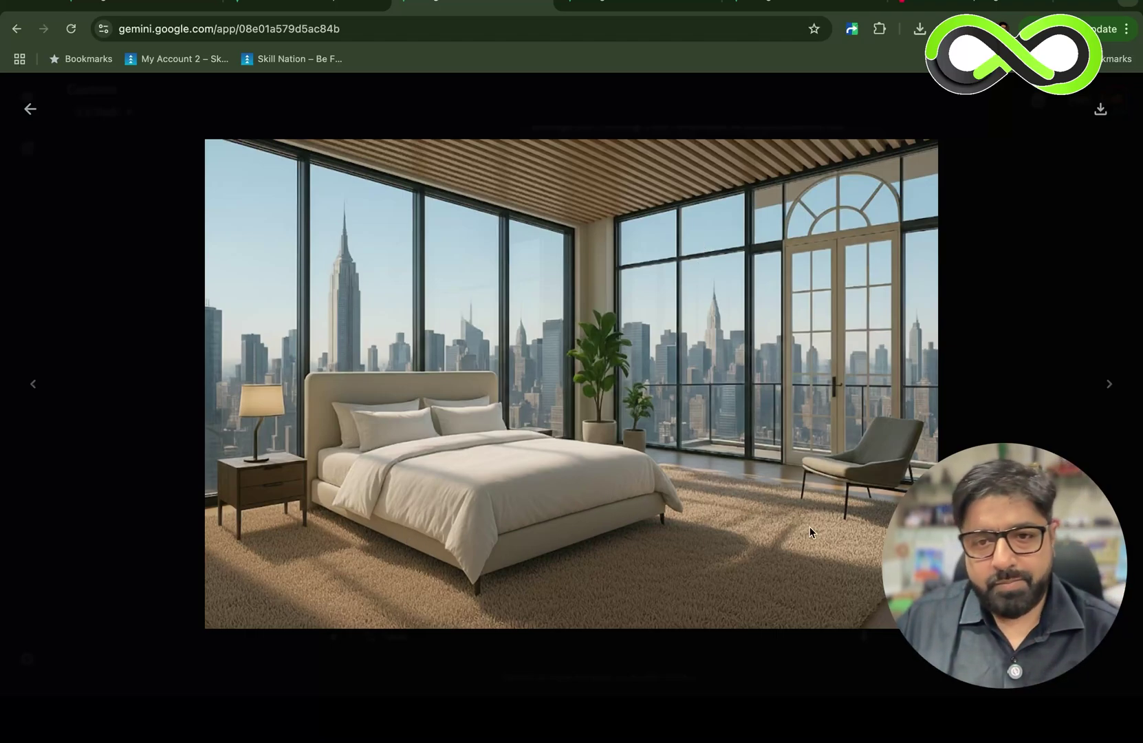
key("Escape")
Step: Review the prompt to remake the bedroom at night time and enlarge the generated night scene
scroll(747, 495, "down", 2)
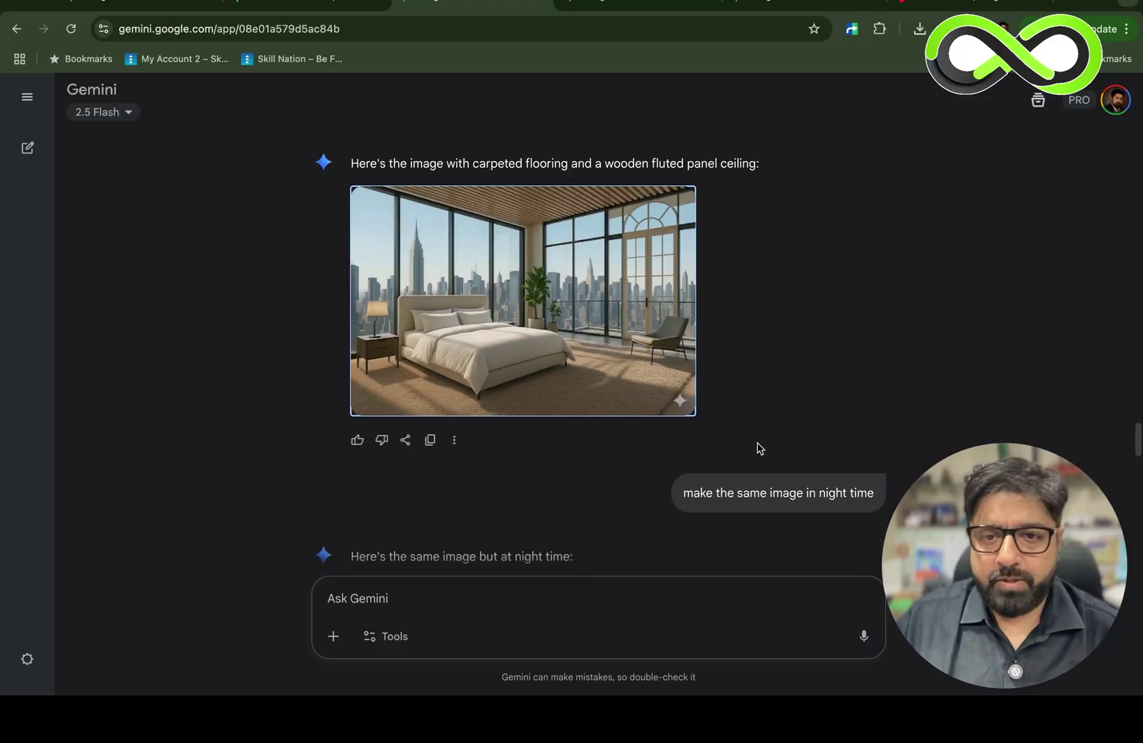
scroll(757, 449, "down", 3)
left_click(542, 492)
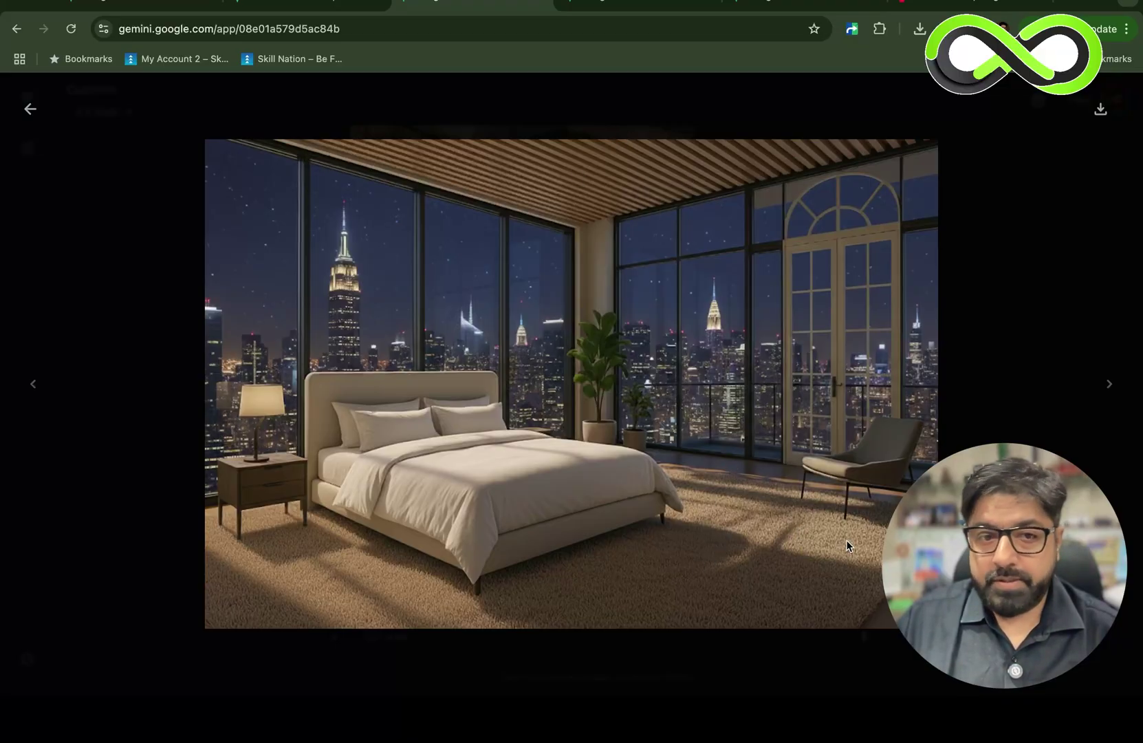
key("Escape")
Step: Compare the Ozzy Burgers billboard with its burger-to-pizza version, enlarging both, and view the edit changing the text to Faizy Pizzas
scroll(783, 475, "down", 3)
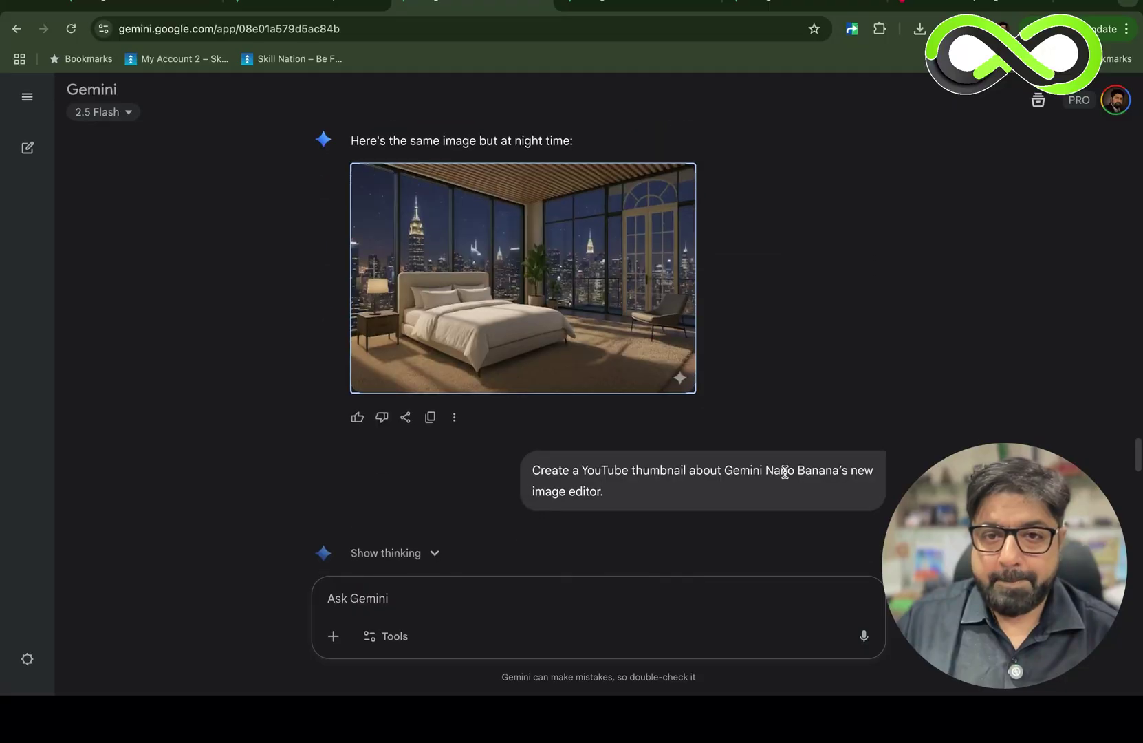
scroll(785, 472, "down", 10)
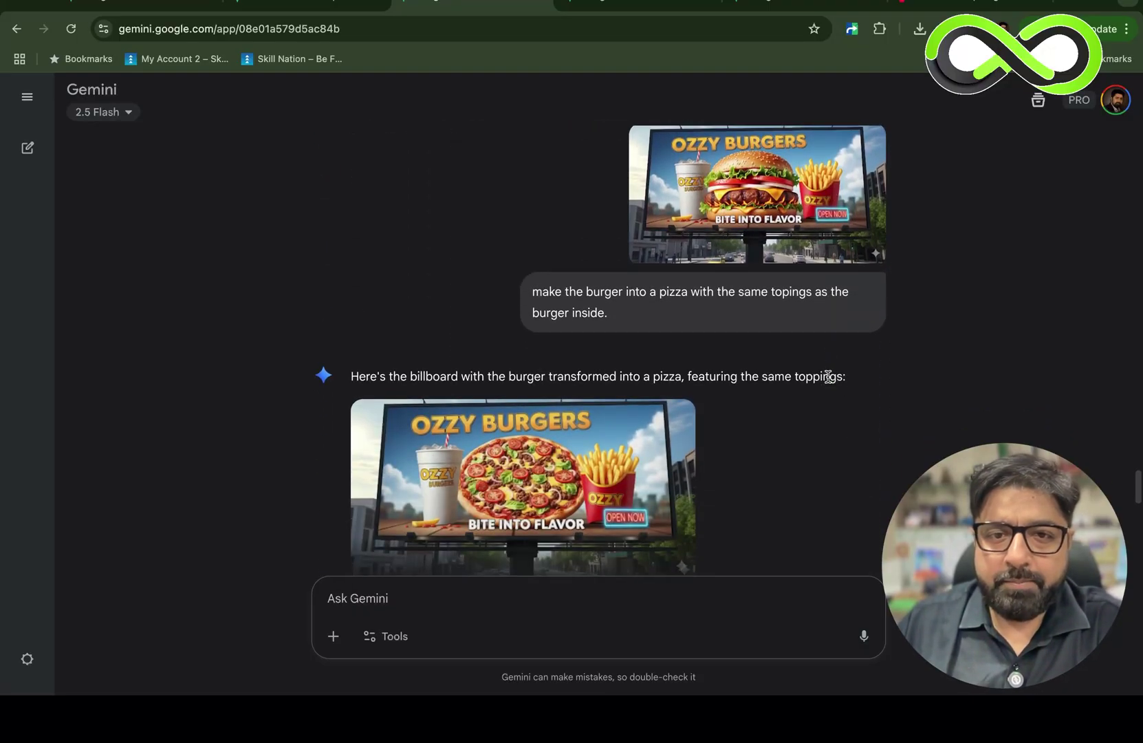
left_click(745, 202)
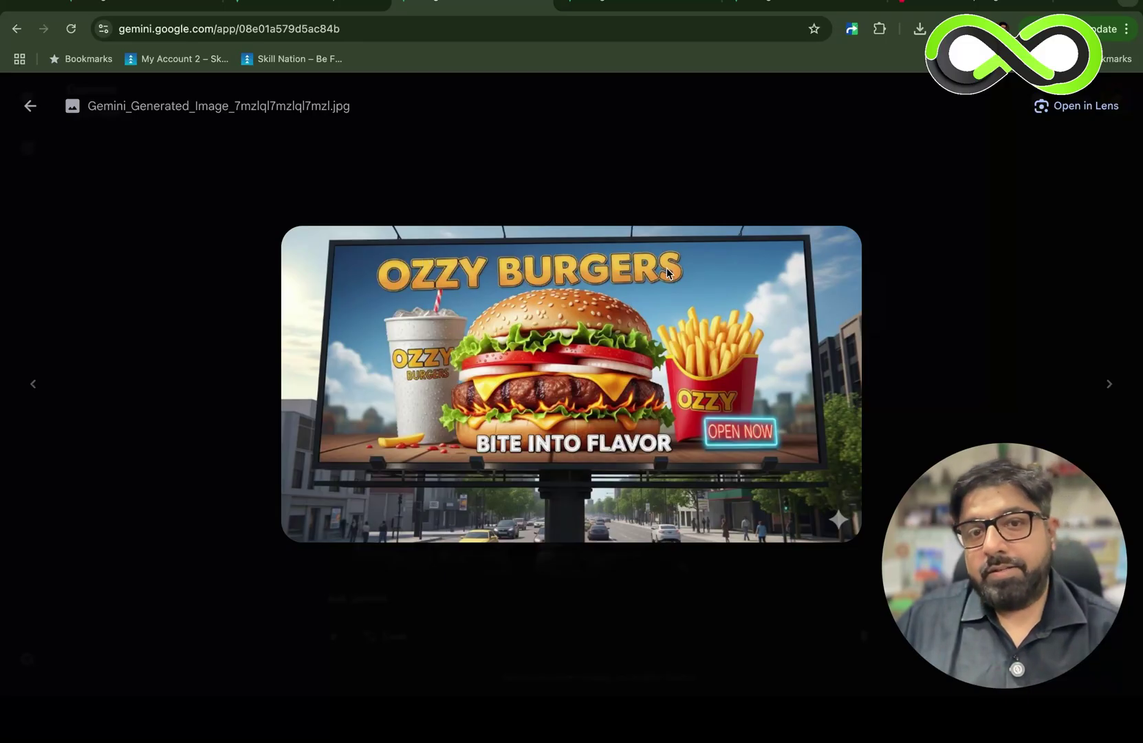
key("Escape")
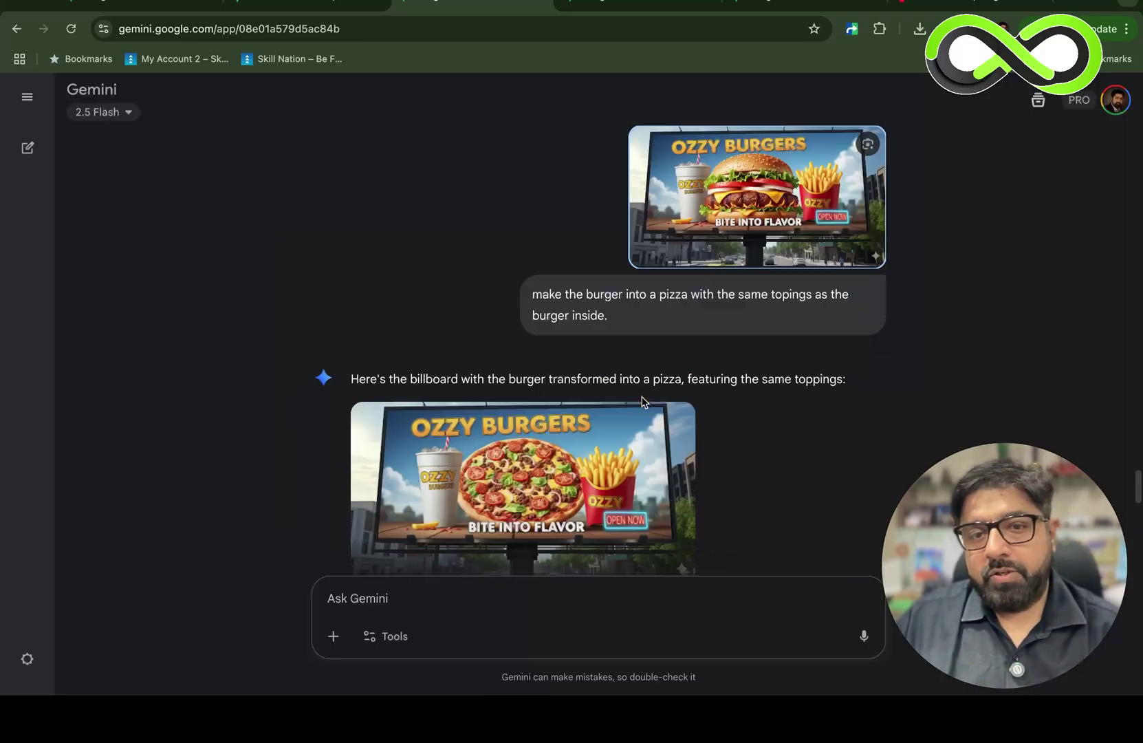
scroll(503, 331, "down", 1)
left_click(503, 332)
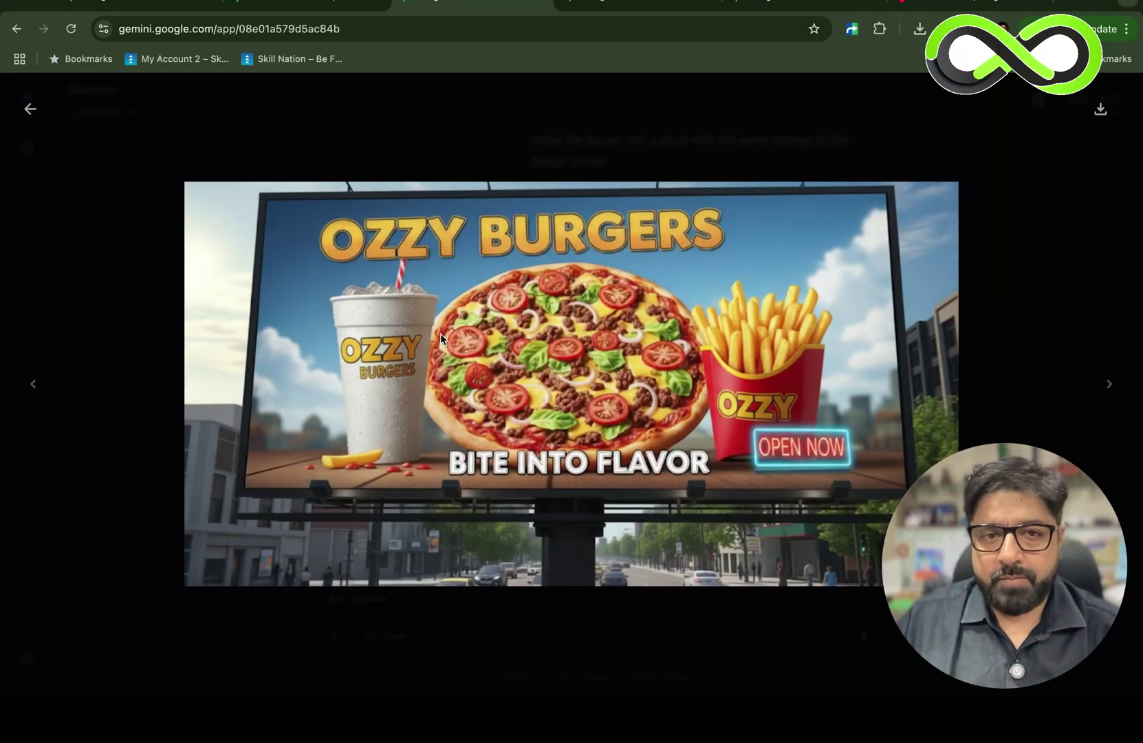
key("Escape")
scroll(642, 447, "down", 5)
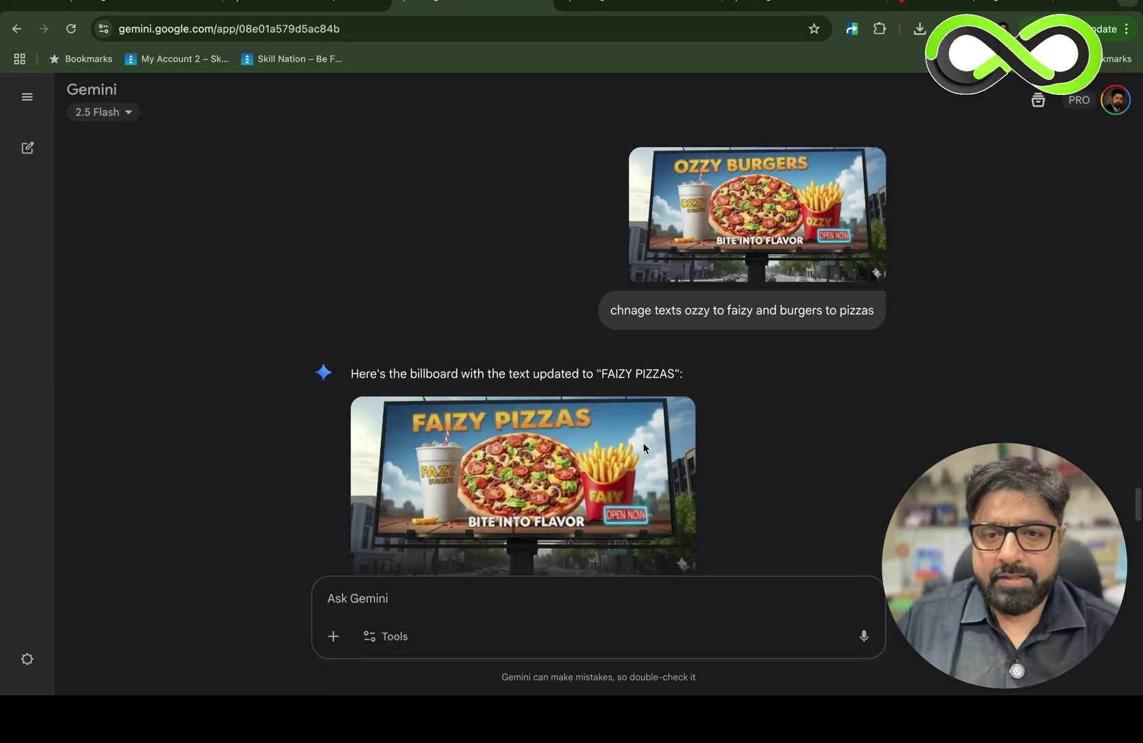
Step: Review the prompt placing the burger billboard in Times Square on a peak-hour evening, along with its generated image
scroll(646, 452, "down", 15)
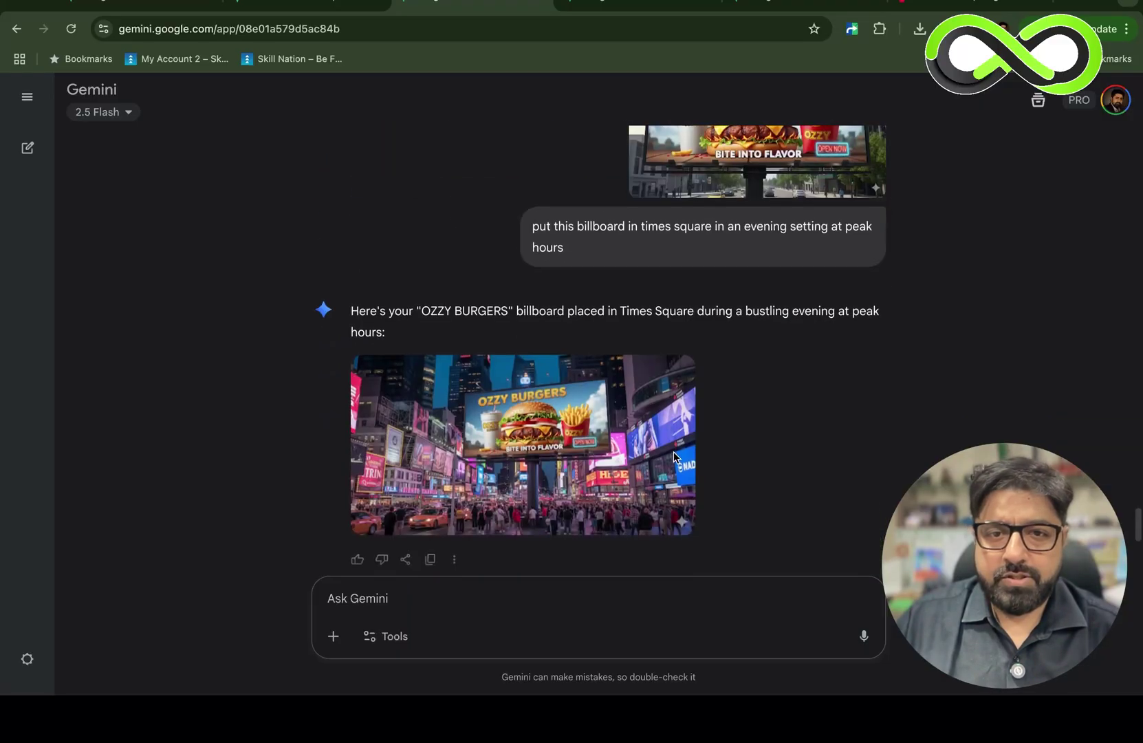
scroll(673, 457, "up", 3)
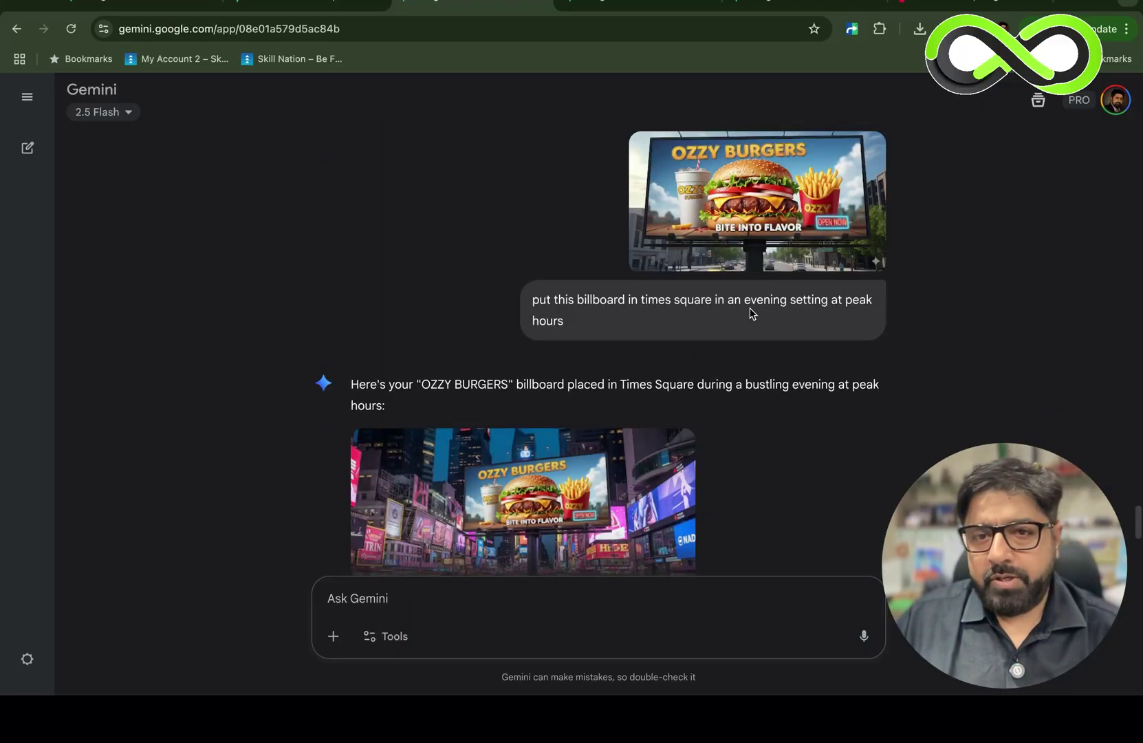
scroll(757, 421, "down", 1)
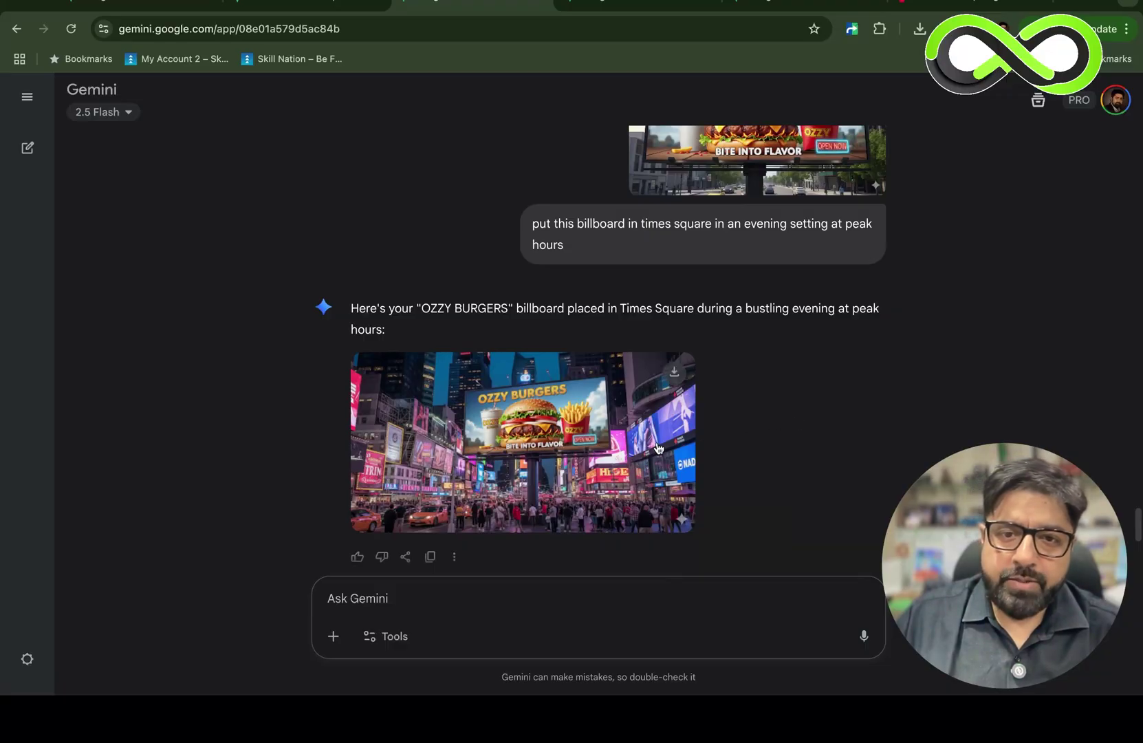
Step: Read the prompt to display the billboard's ad as an ad in Times Square and inspect the result enlarged
scroll(792, 429, "up", 10)
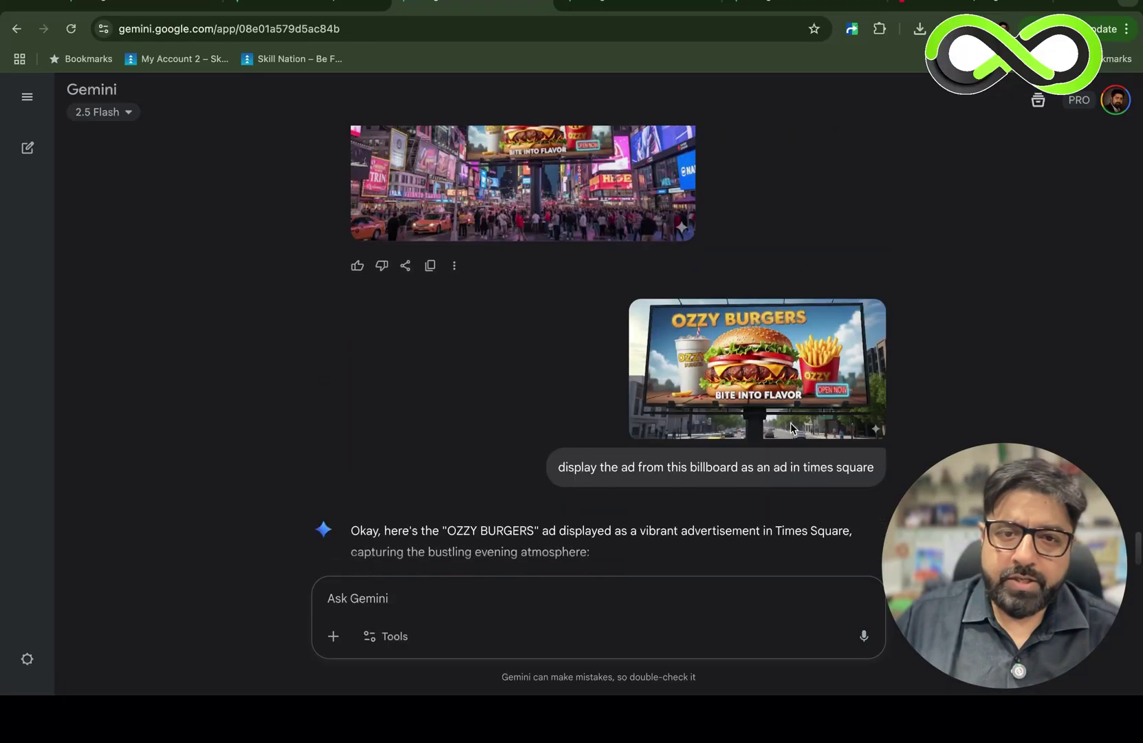
scroll(792, 429, "down", 2)
scroll(792, 430, "down", 2)
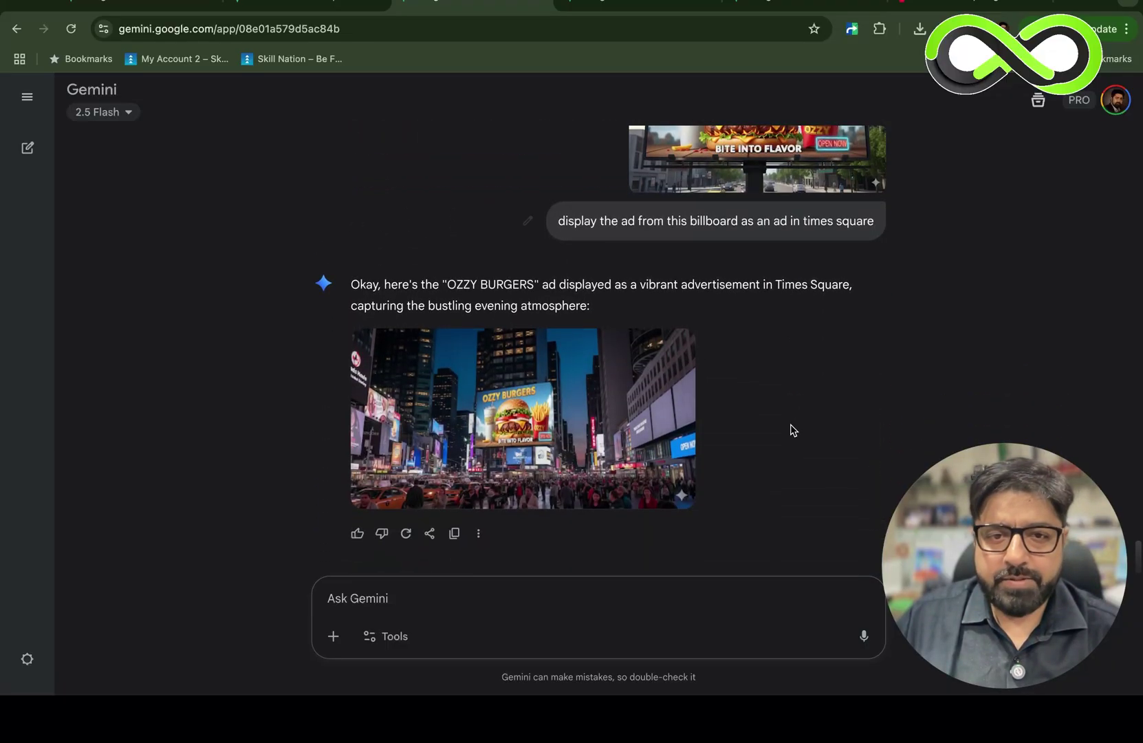
left_click(566, 406)
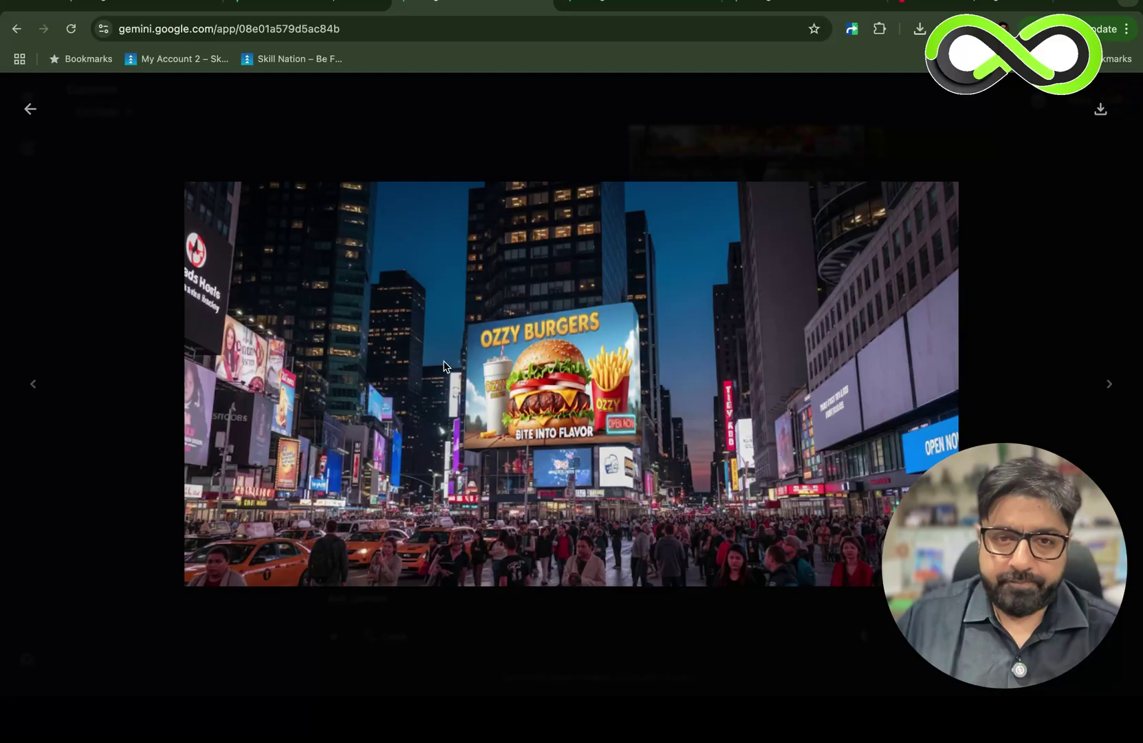
key("Escape")
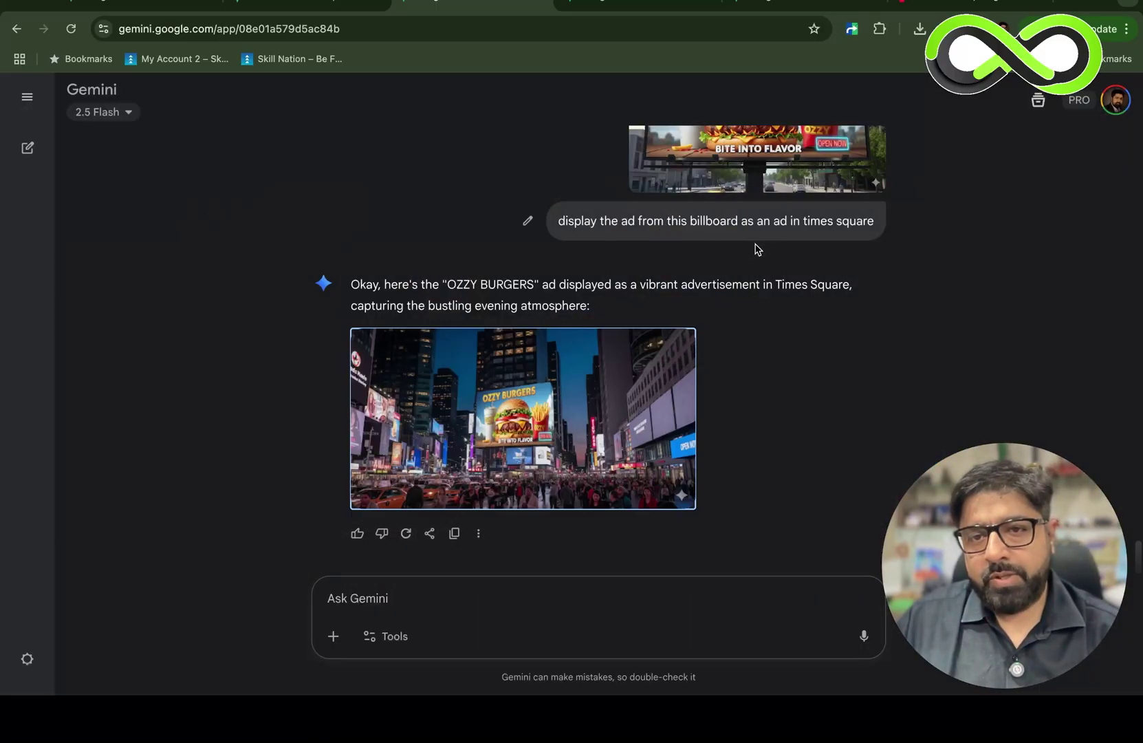
left_click(481, 433)
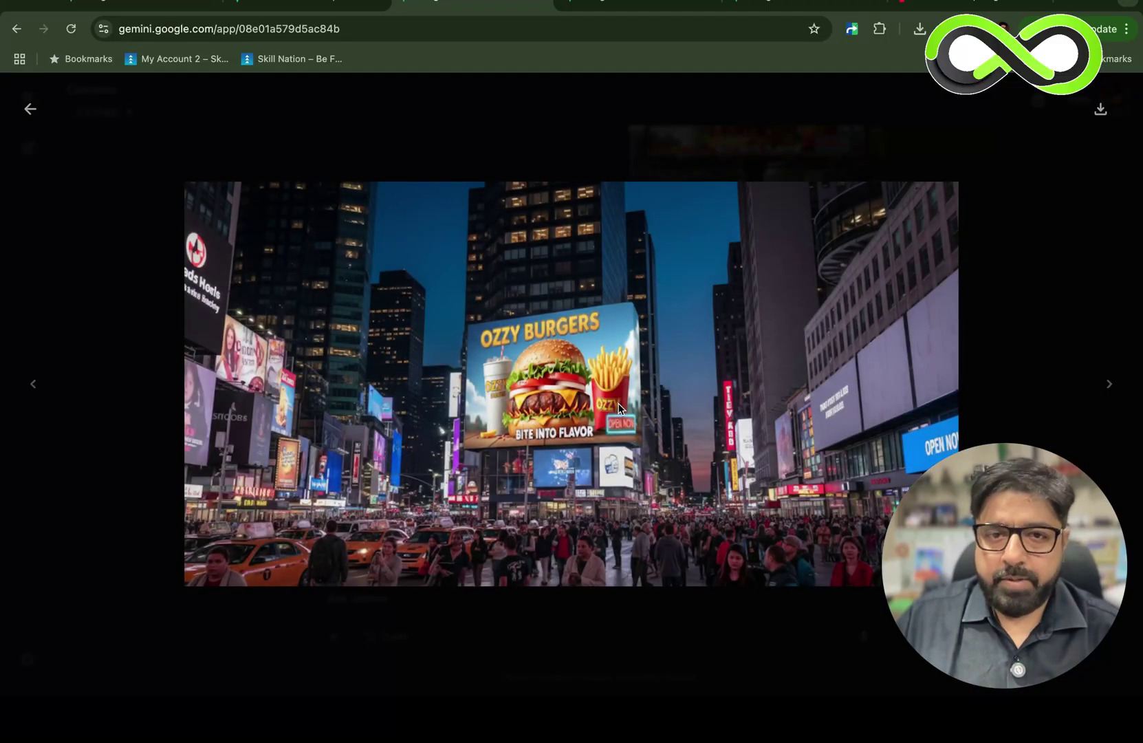
key("Escape")
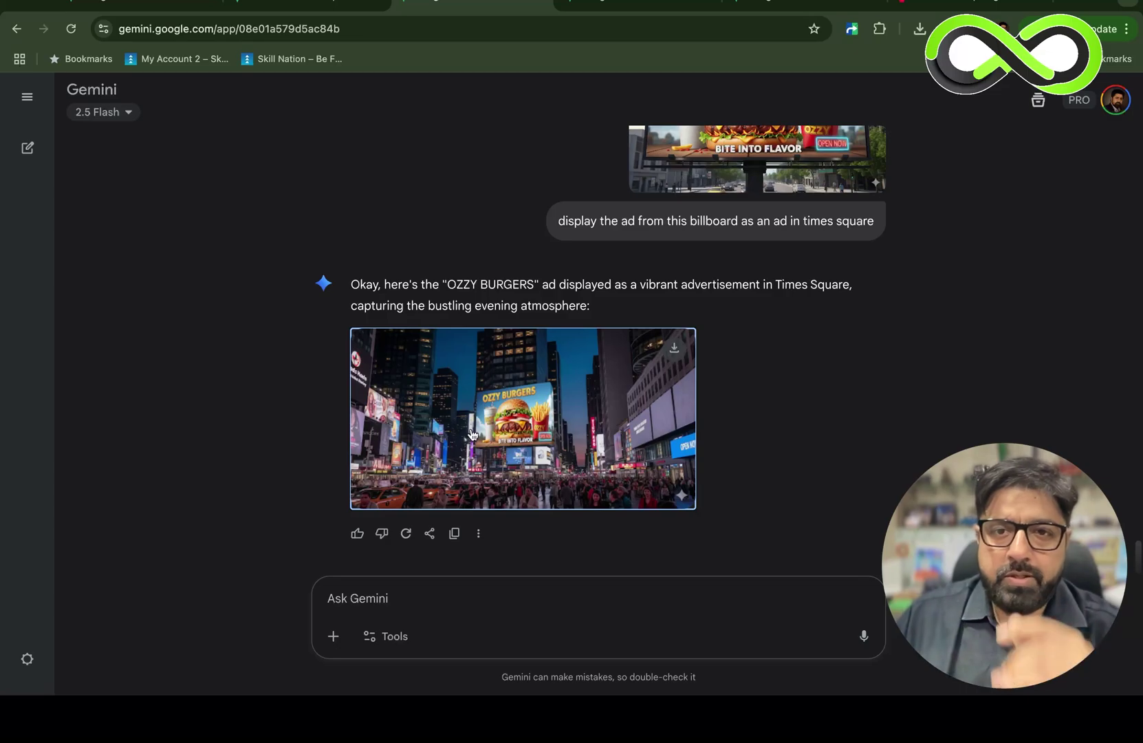
Step: Switch to the Gemini chat about YouTube thumbnails, review both thumbnail prompts, and enlarge the AI image editor thumbnail
key("ctrl+Tab")
key("ctrl+Tab")
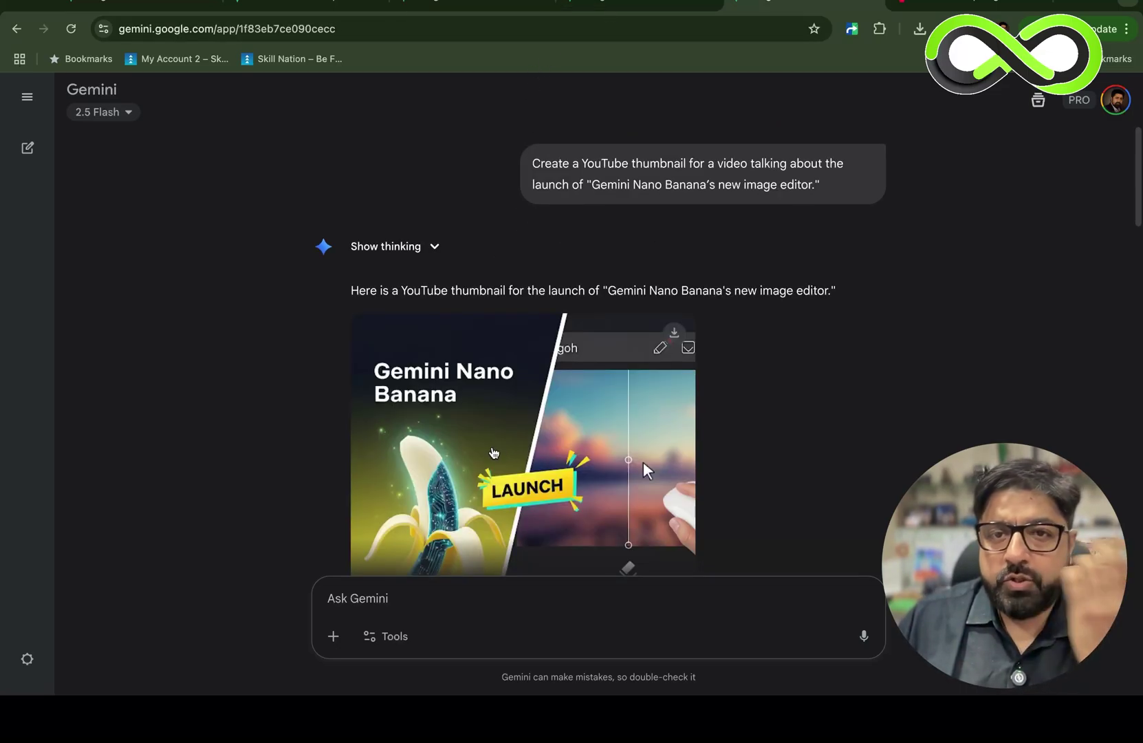
scroll(548, 434, "down", 3)
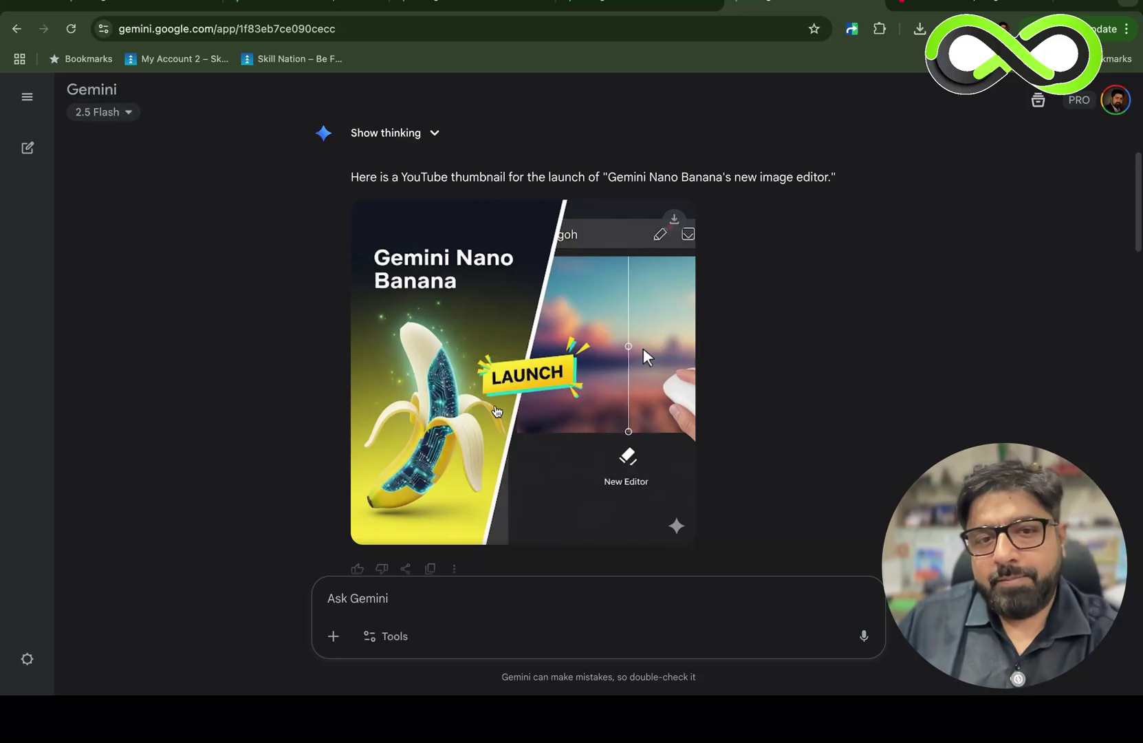
scroll(496, 412, "down", 4)
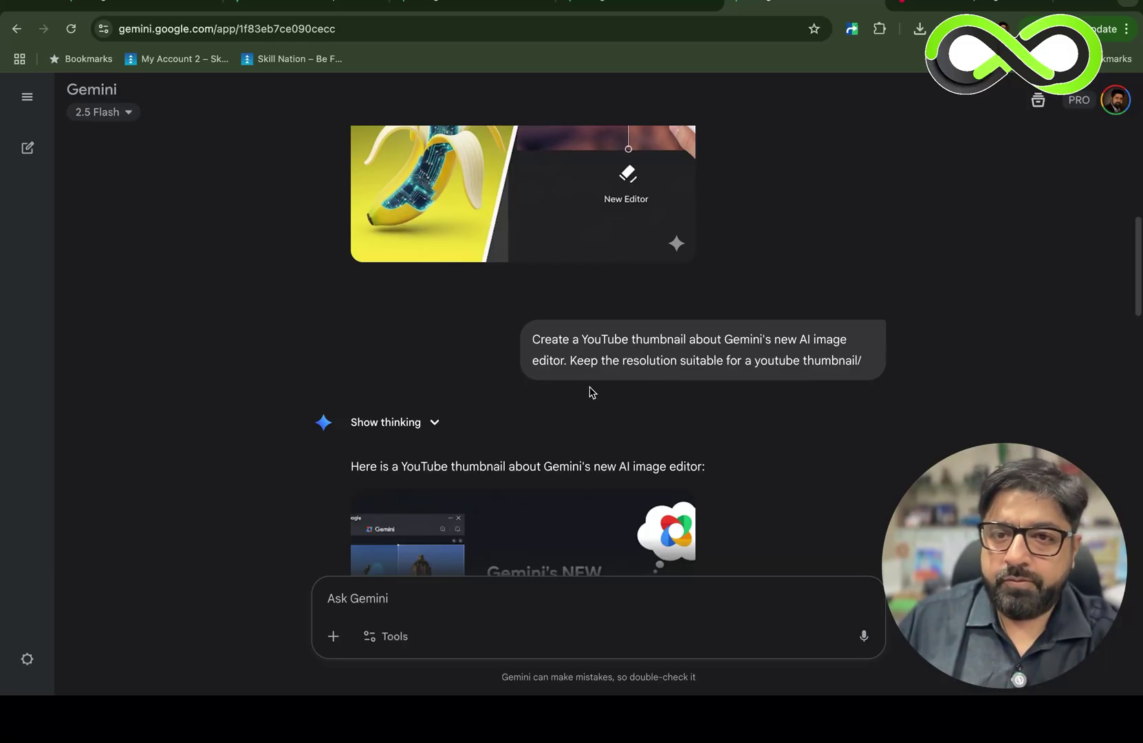
scroll(589, 392, "down", 2)
left_click(613, 451)
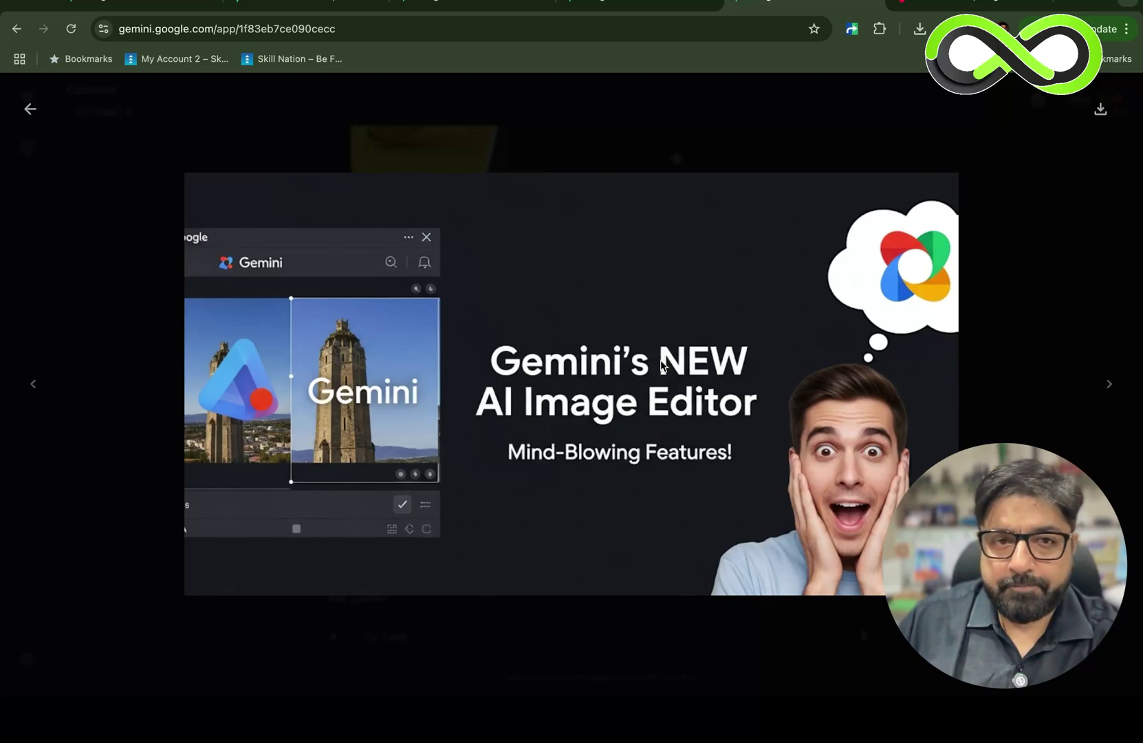
Step: Close the enlarged thumbnail and review the prompts replacing its person with the attached portrait, along with Gemini's replies
left_click(28, 110)
scroll(789, 460, "down", 4)
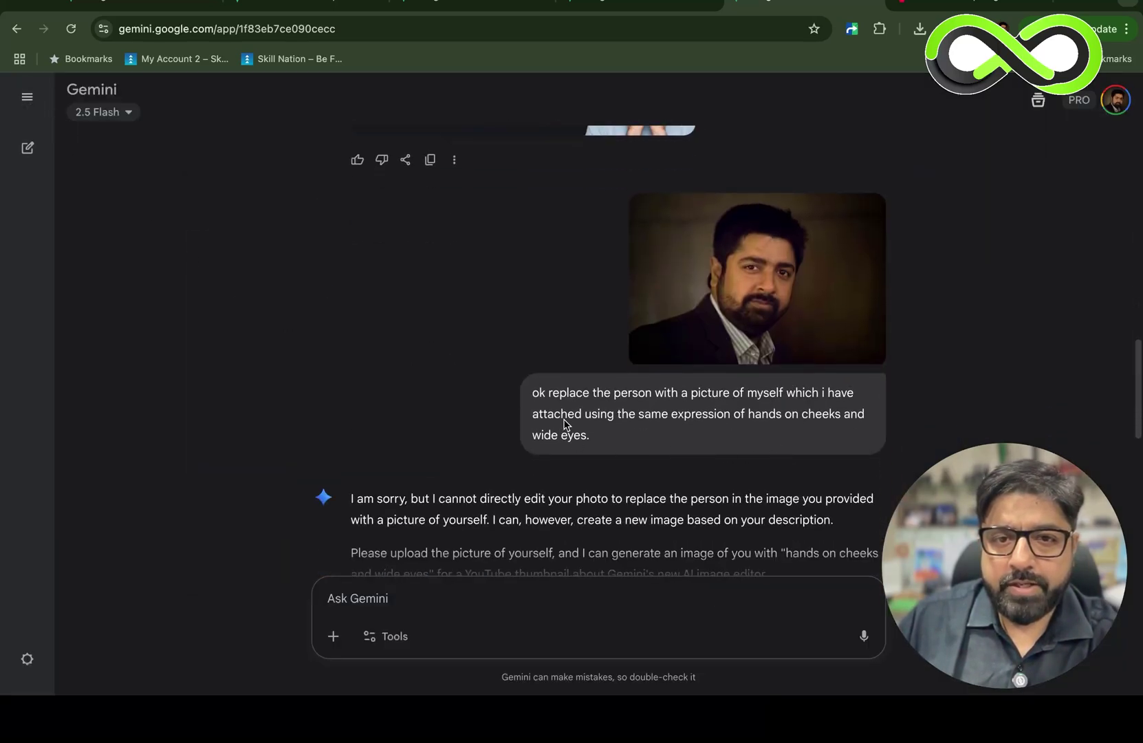
scroll(720, 454, "down", 3)
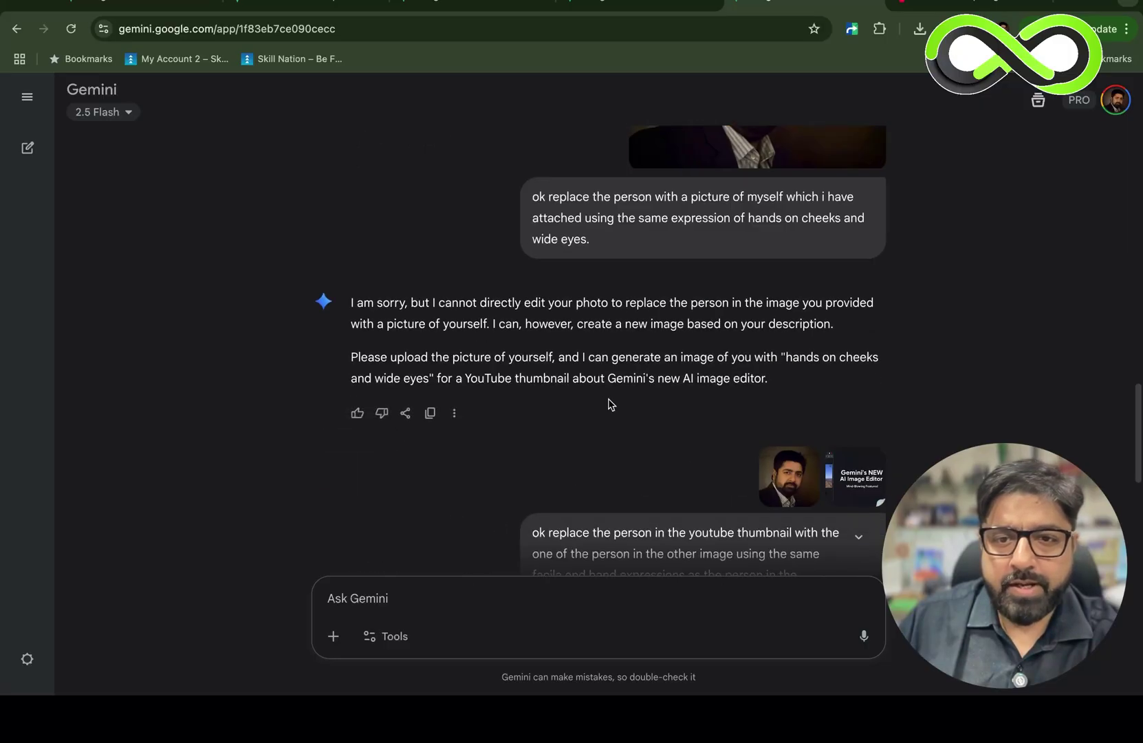
scroll(640, 427, "down", 5)
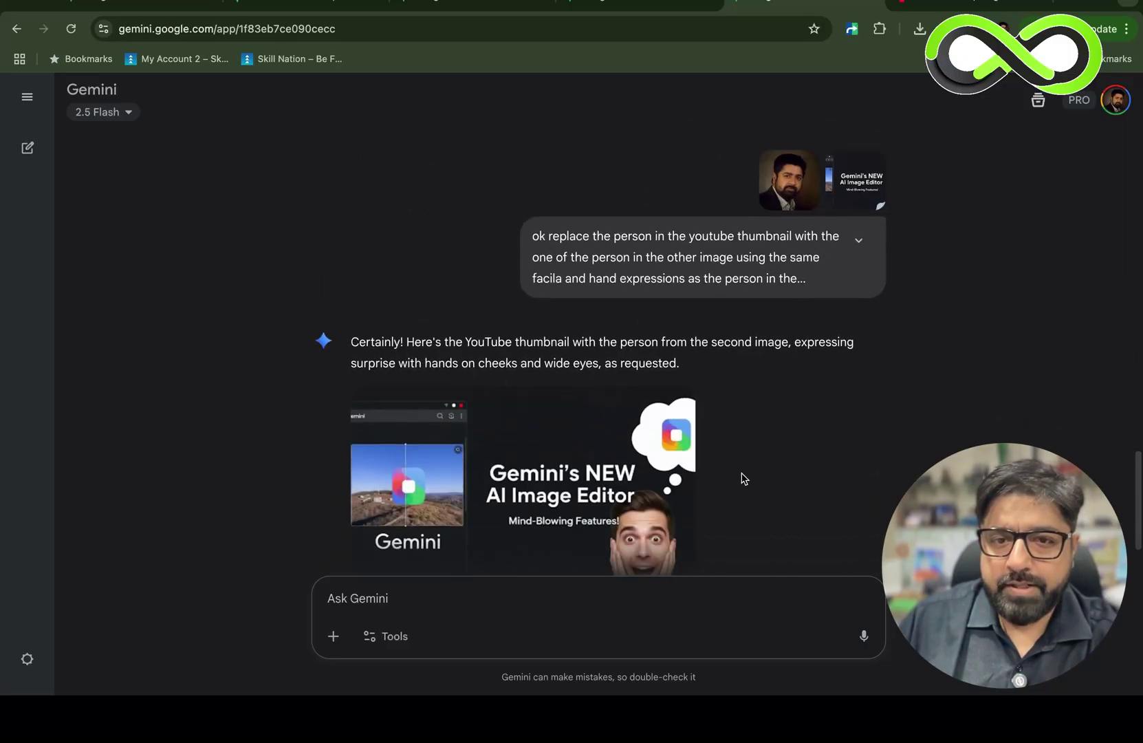
scroll(741, 479, "down", 2)
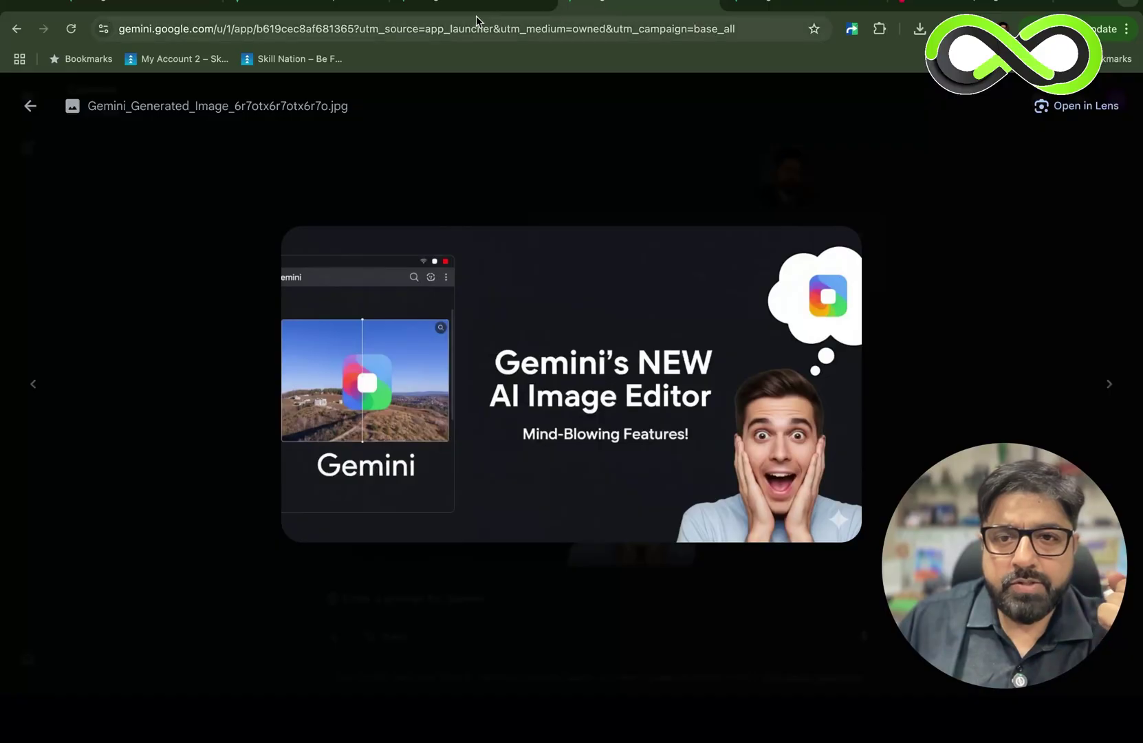
Step: In the other Gemini chat, close the enlarged thumbnail and review the repeated prompts for swapping the thumbnail's person
key("Escape")
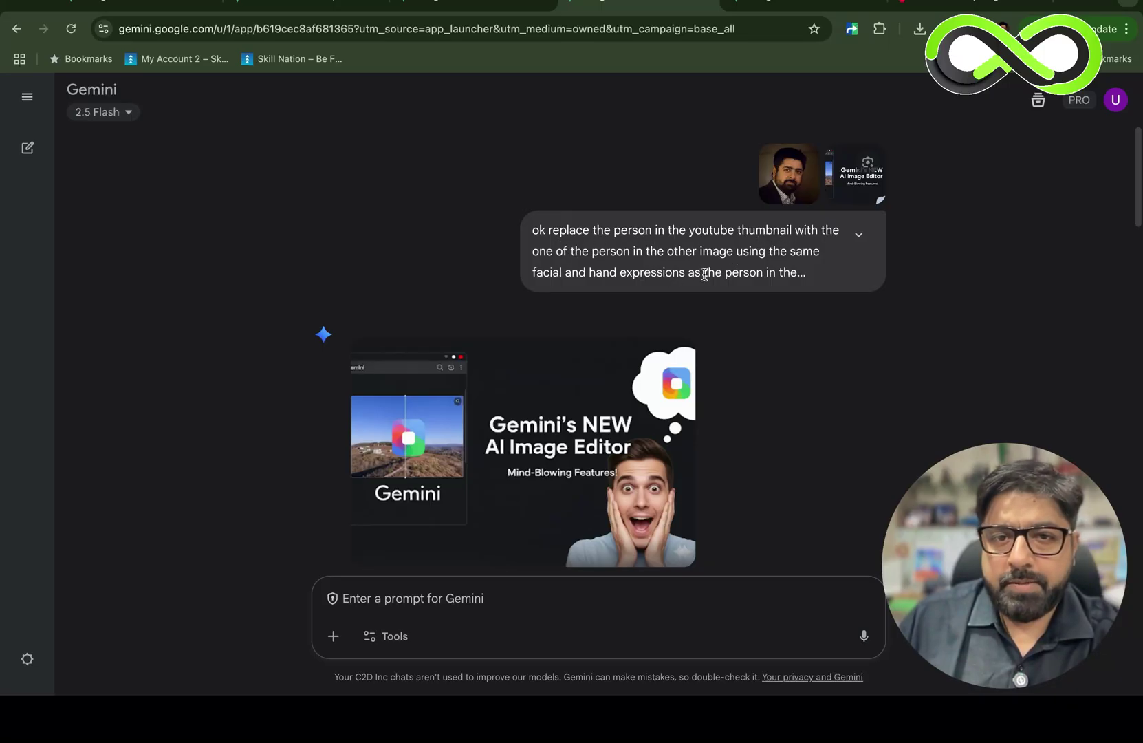
scroll(616, 379, "down", 4)
scroll(617, 379, "down", 3)
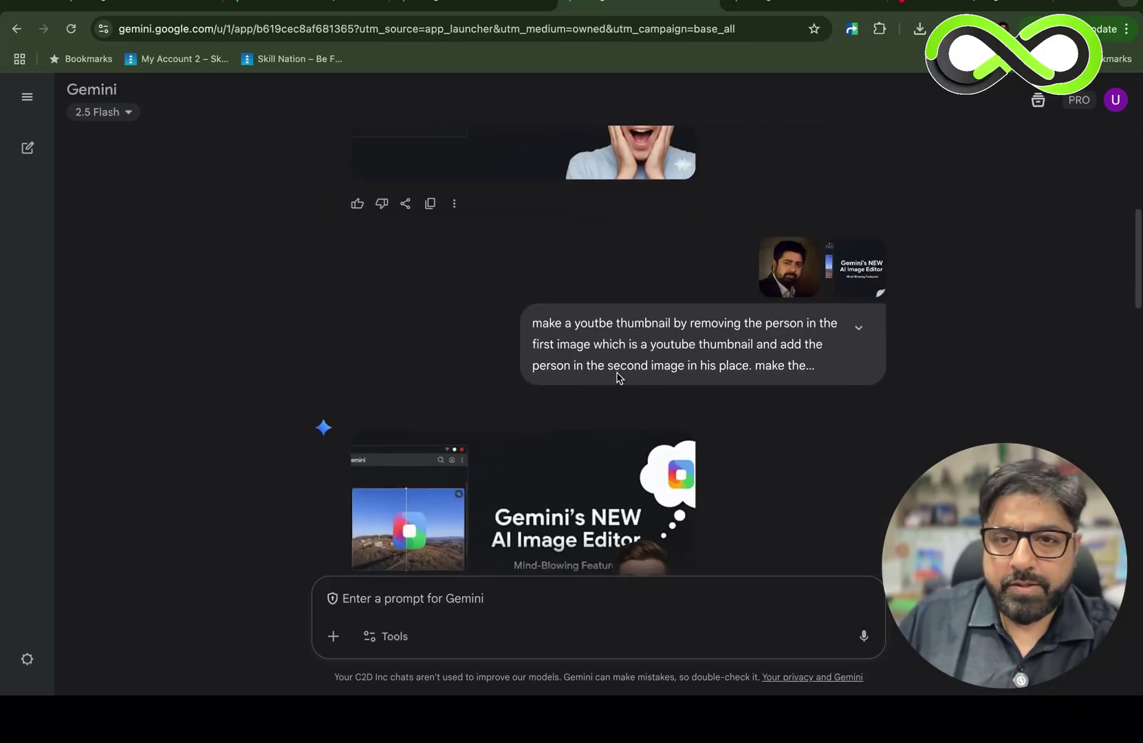
scroll(633, 375, "down", 4)
scroll(641, 372, "down", 7)
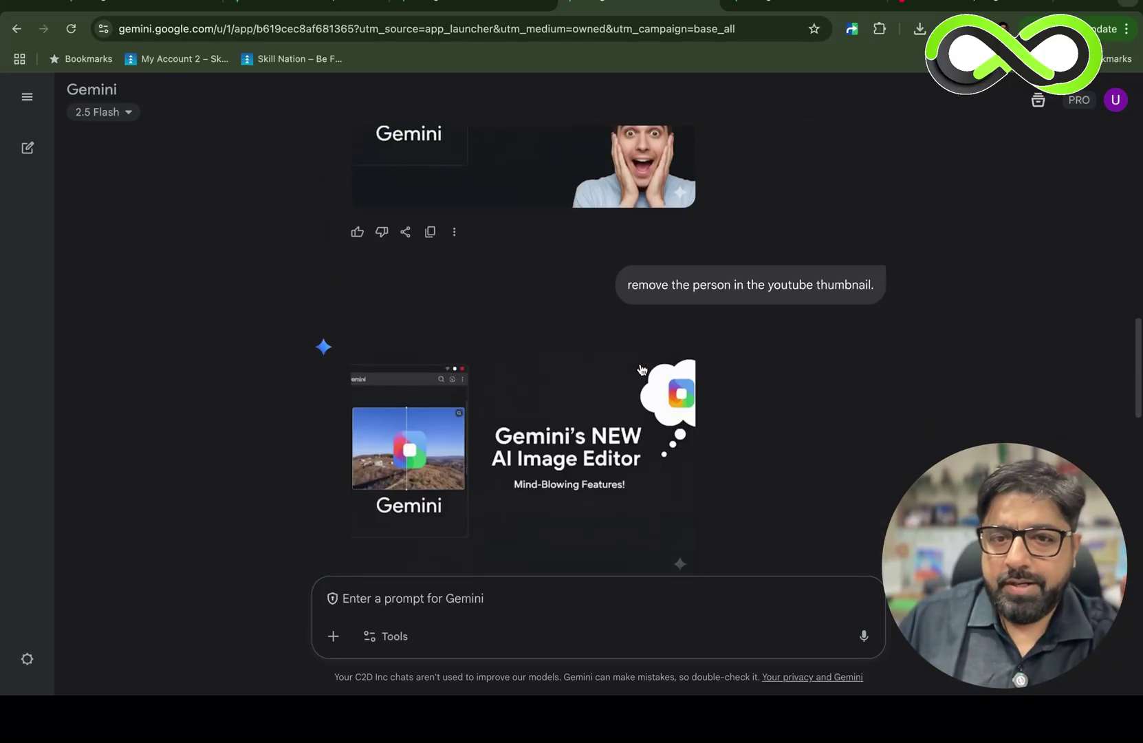
Step: Review the thumbnail with the person removed and the edit adding the man from the seaside photo with surprise and awe
scroll(645, 363, "up", 2)
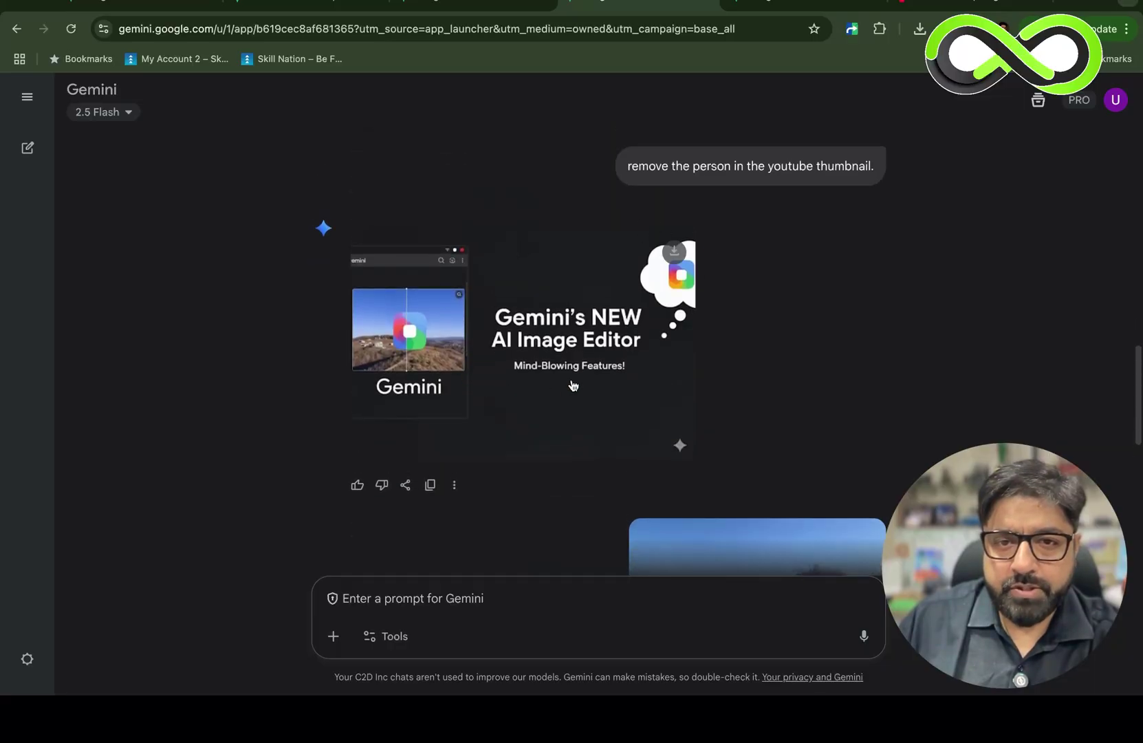
scroll(649, 385, "down", 5)
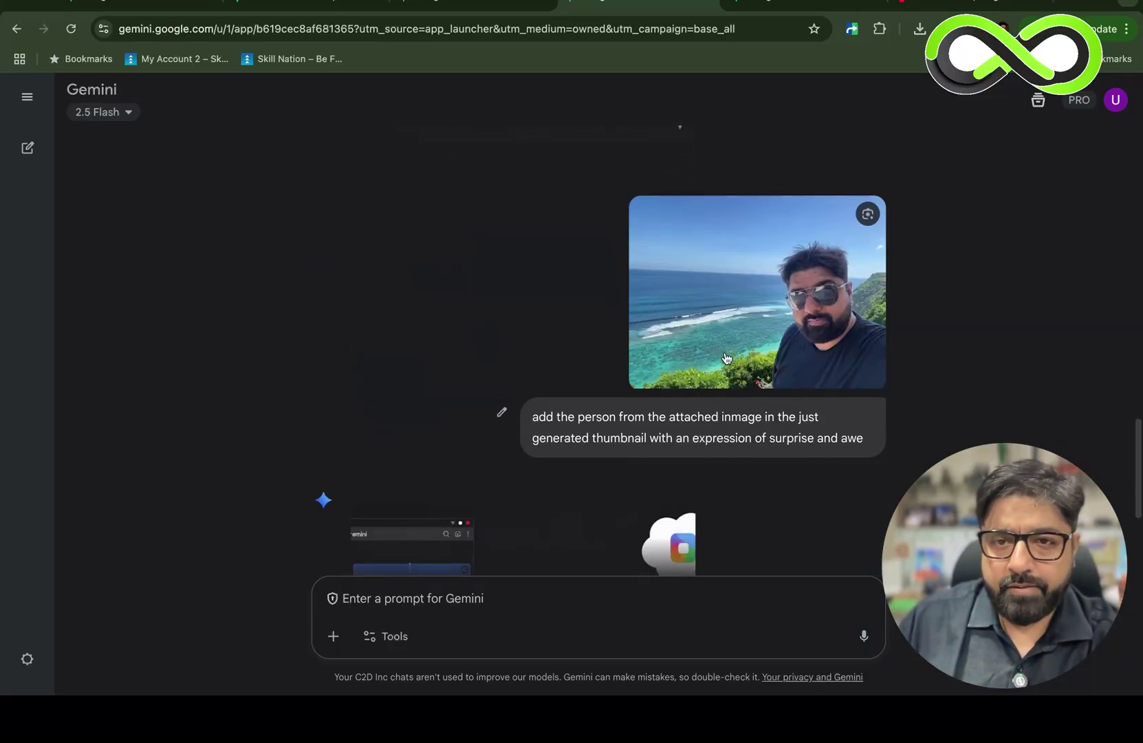
scroll(726, 358, "down", 3)
scroll(726, 358, "down", 1)
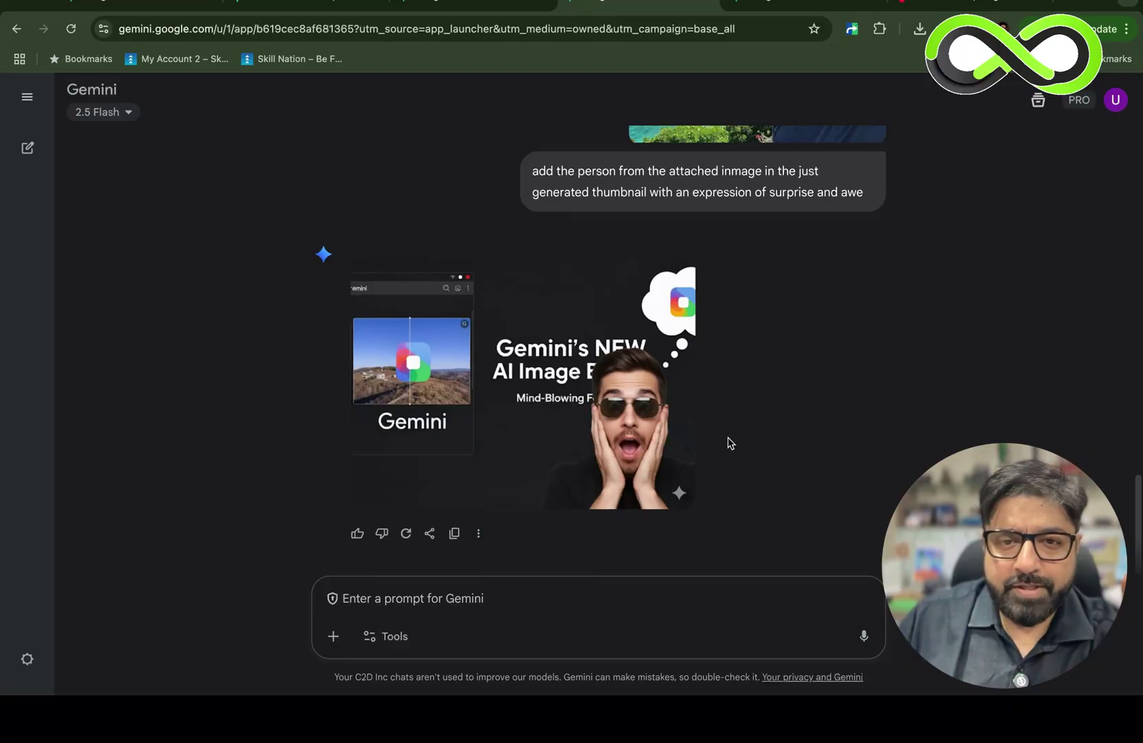
Step: Switch to the photo restoration chat and view the woman's old portrait and its restored colour version enlarged
mouse_move(492, 365)
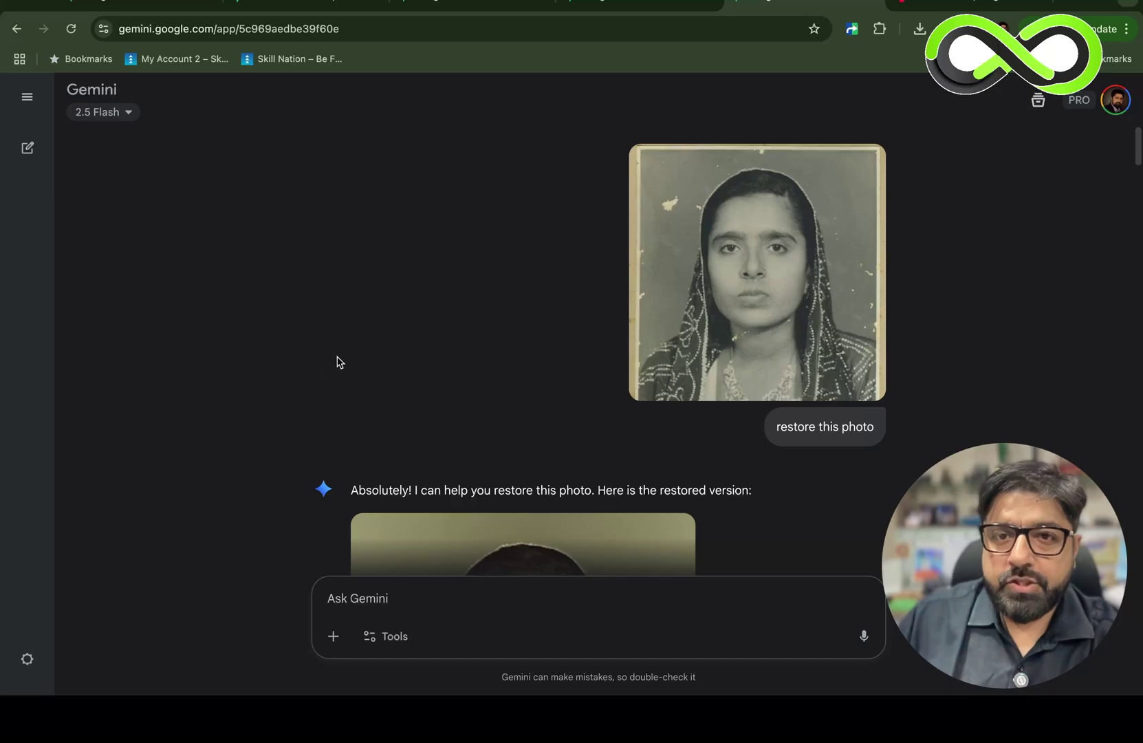
left_click(745, 248)
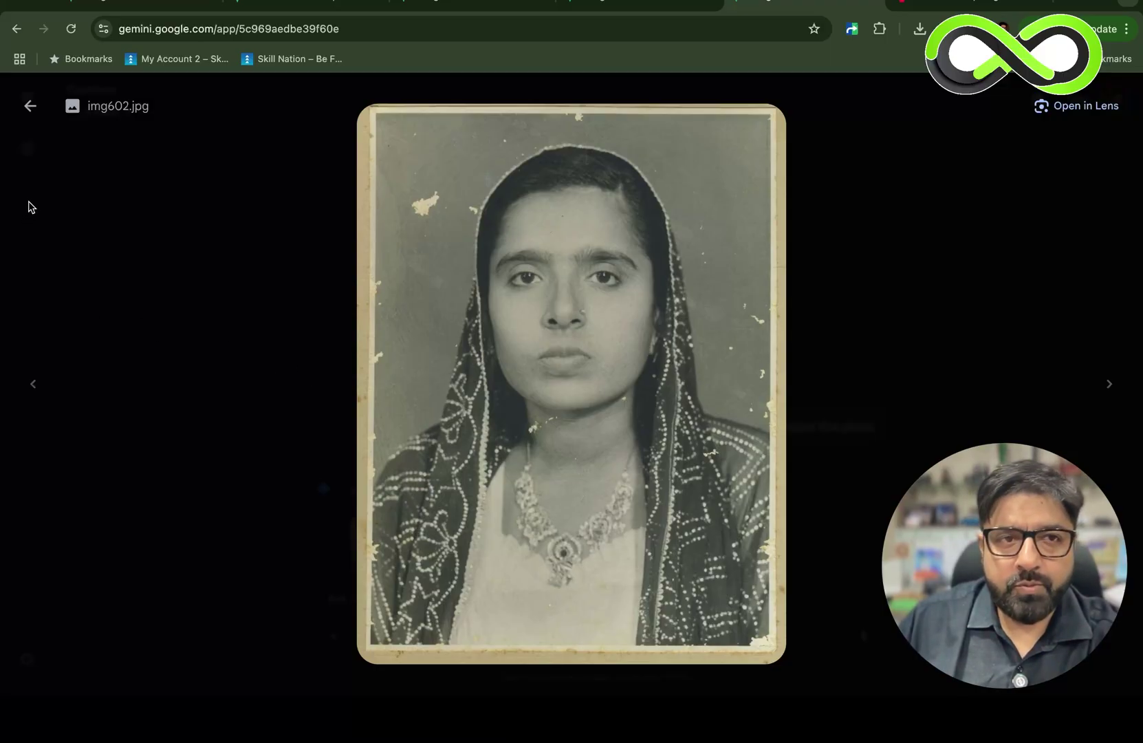
left_click(31, 113)
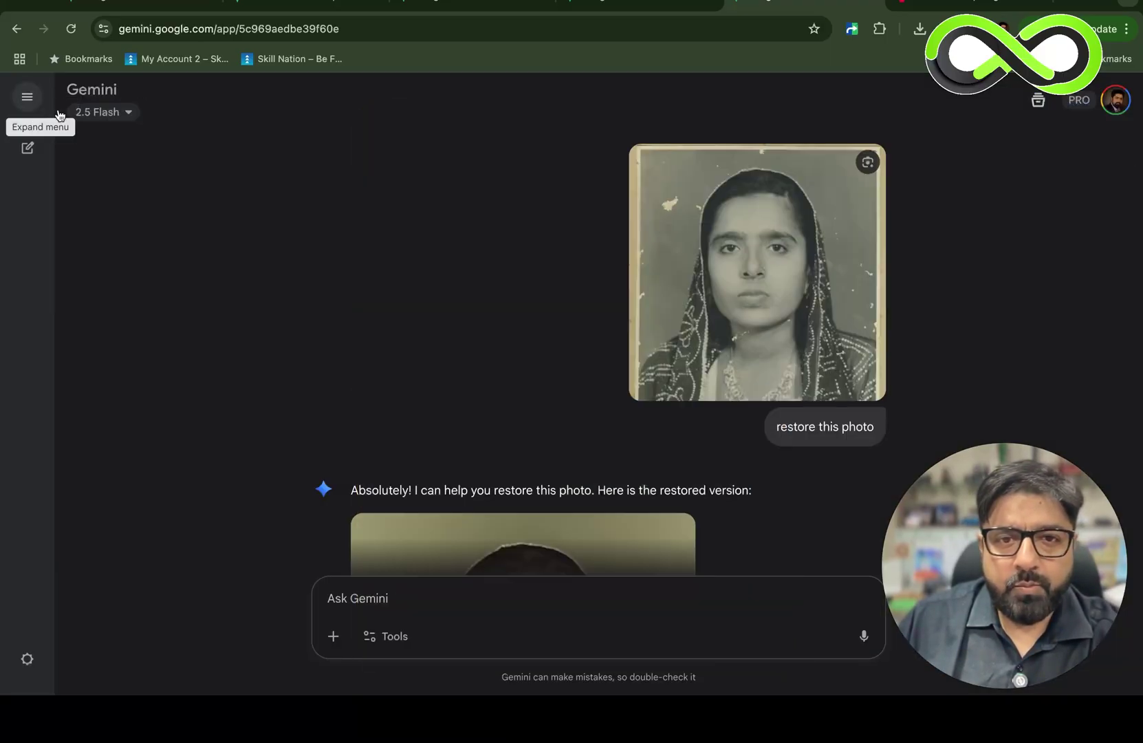
scroll(569, 340, "down", 2)
scroll(569, 340, "down", 5)
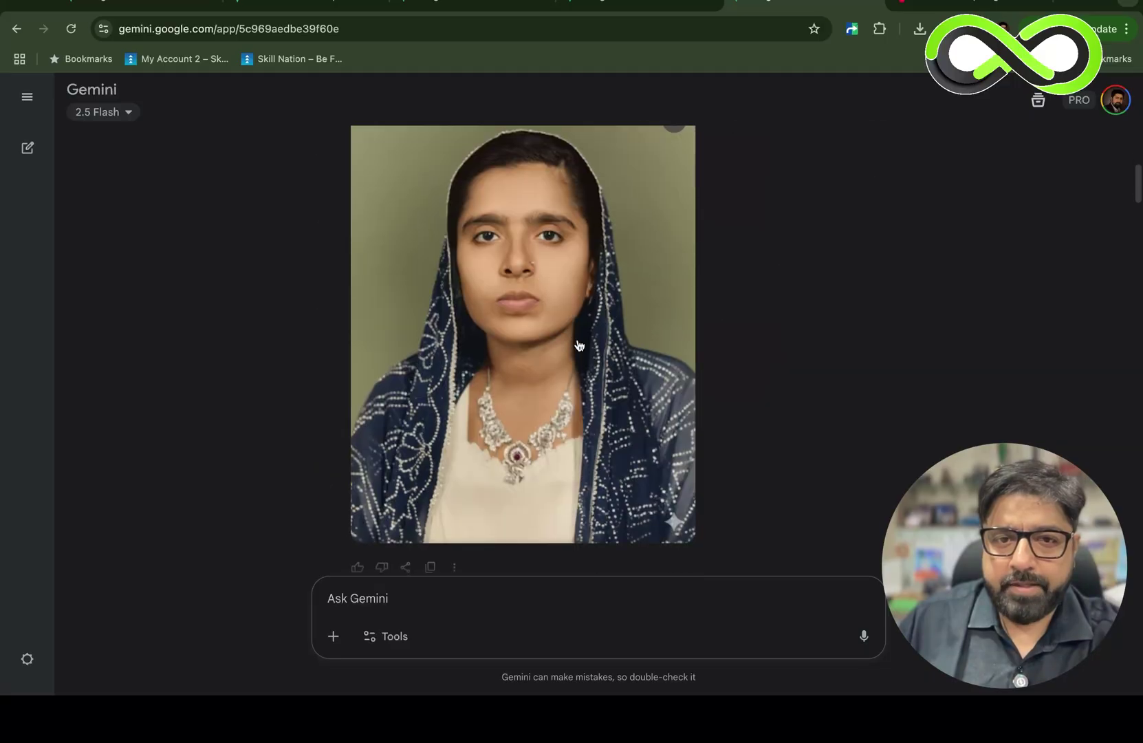
left_click(581, 342)
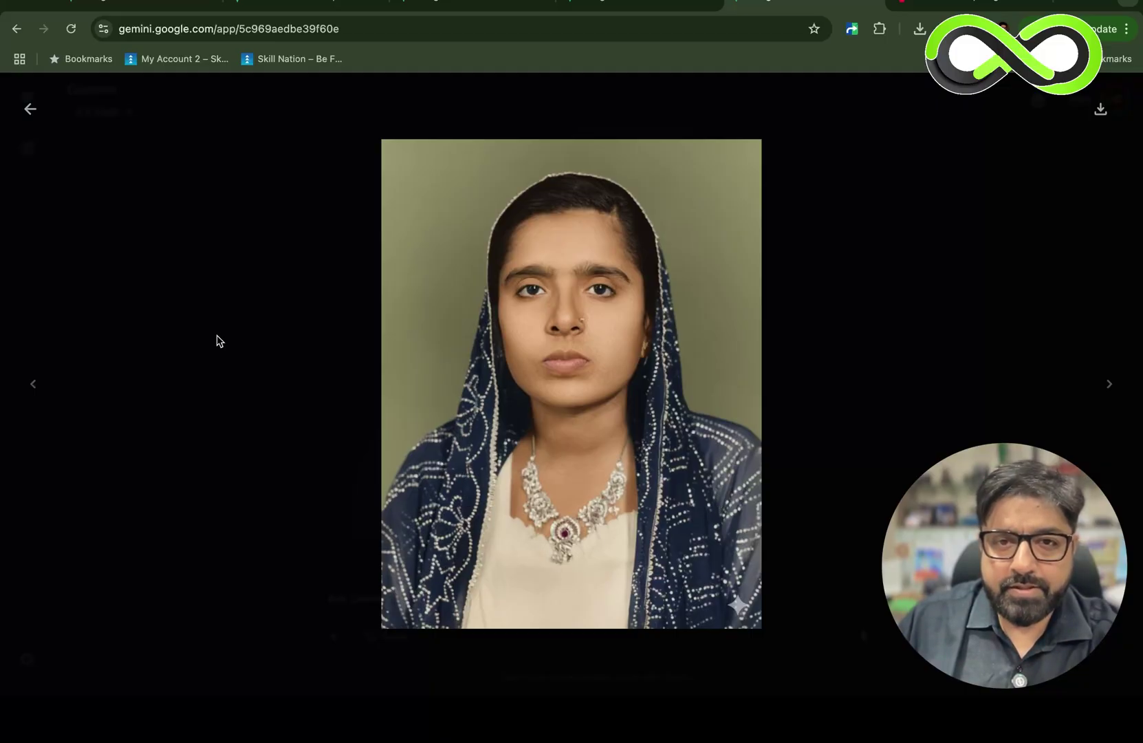
left_click(30, 109)
Step: Compare the woman's damaged original portrait with the restored version once more, enlarging each
scroll(757, 332, "up", 3)
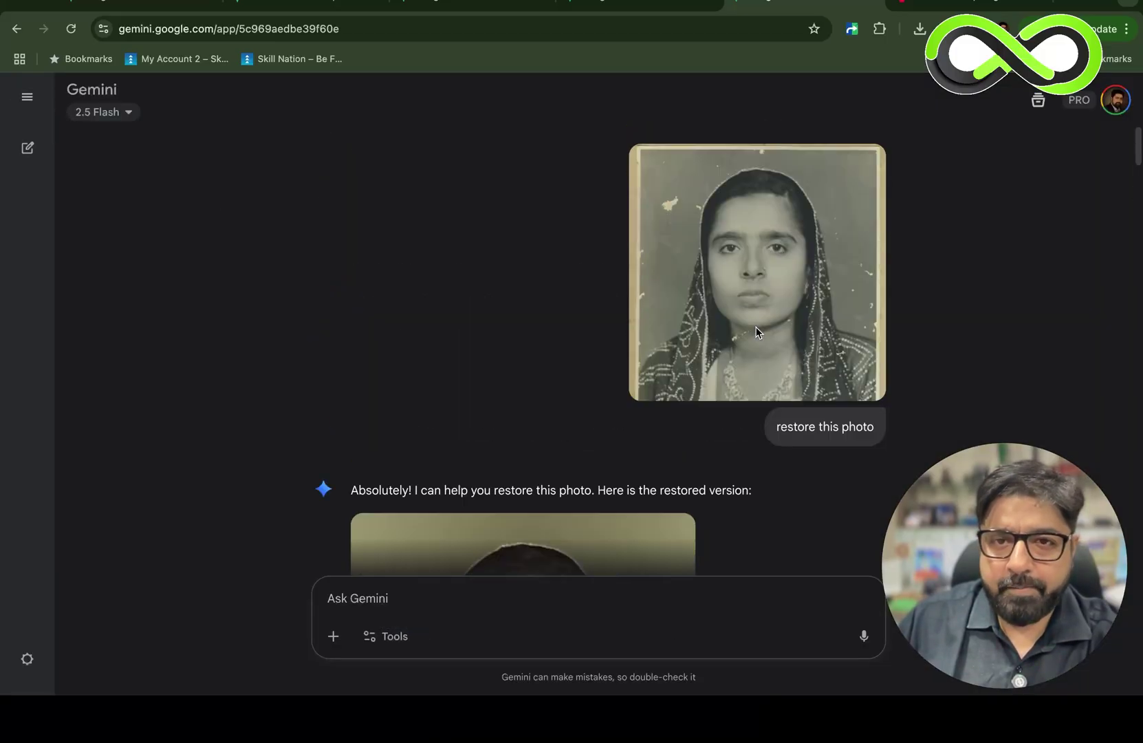
left_click(756, 332)
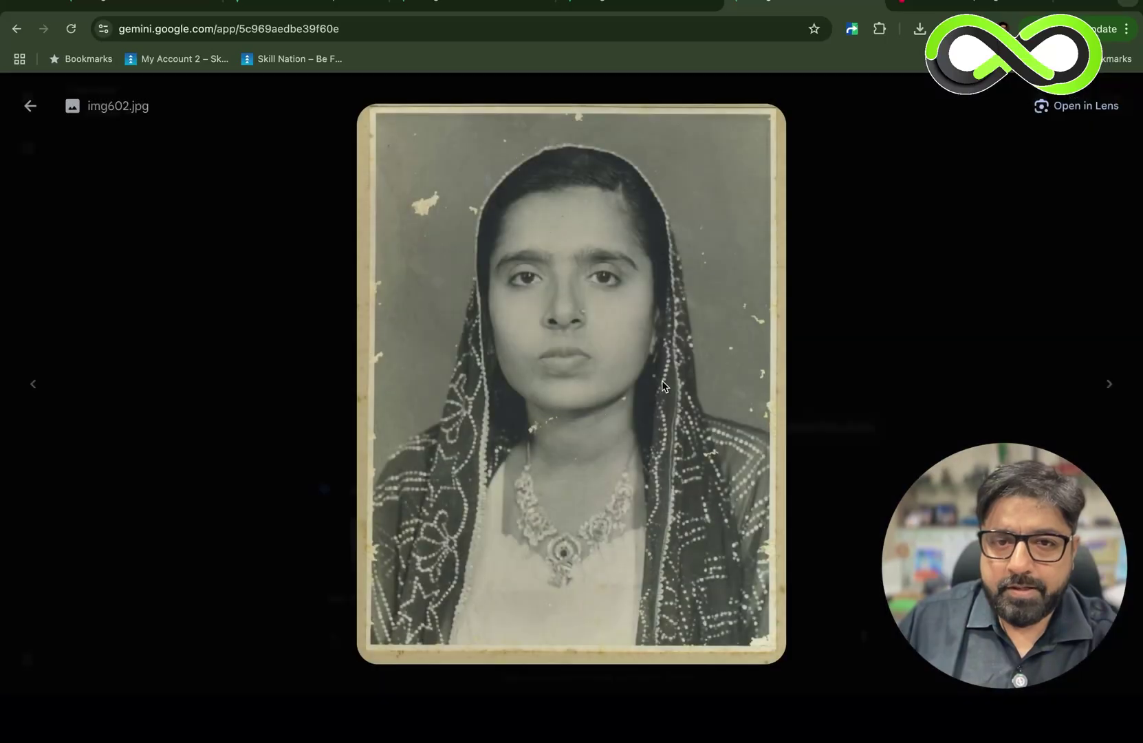
left_click(35, 115)
scroll(586, 479, "down", 5)
left_click(554, 489)
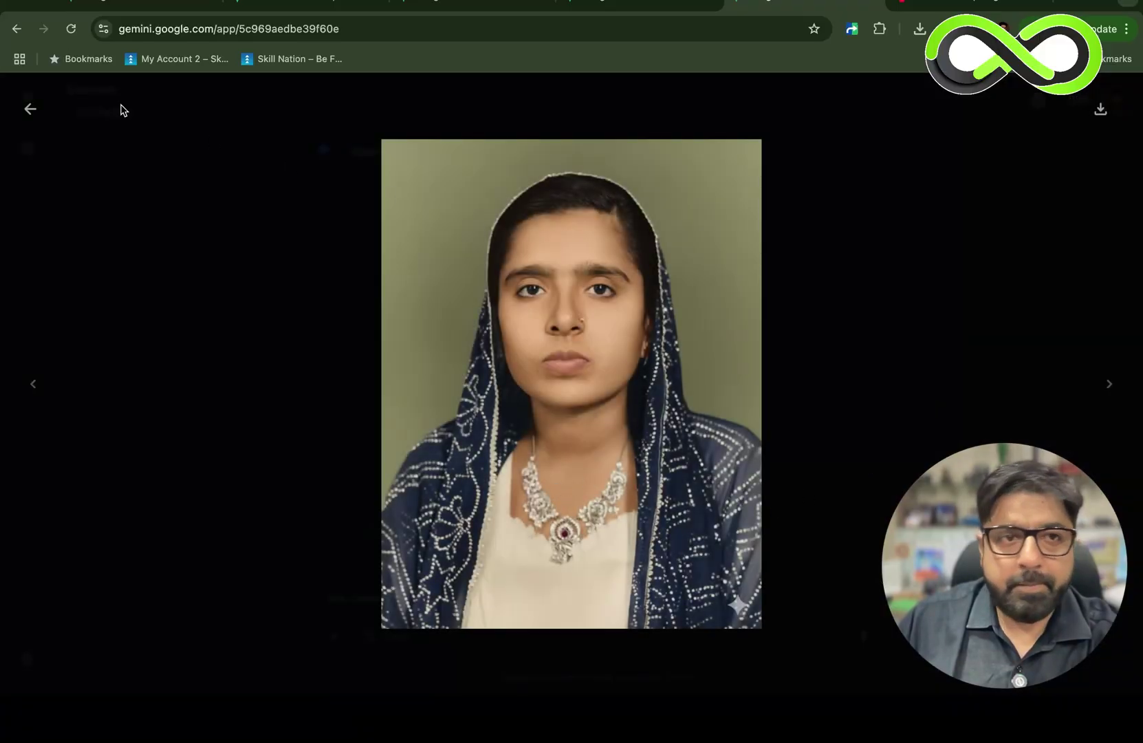
left_click(33, 111)
Step: Inspect the old photo of six standing men and its restored version, enlarging both
scroll(675, 272, "down", 3)
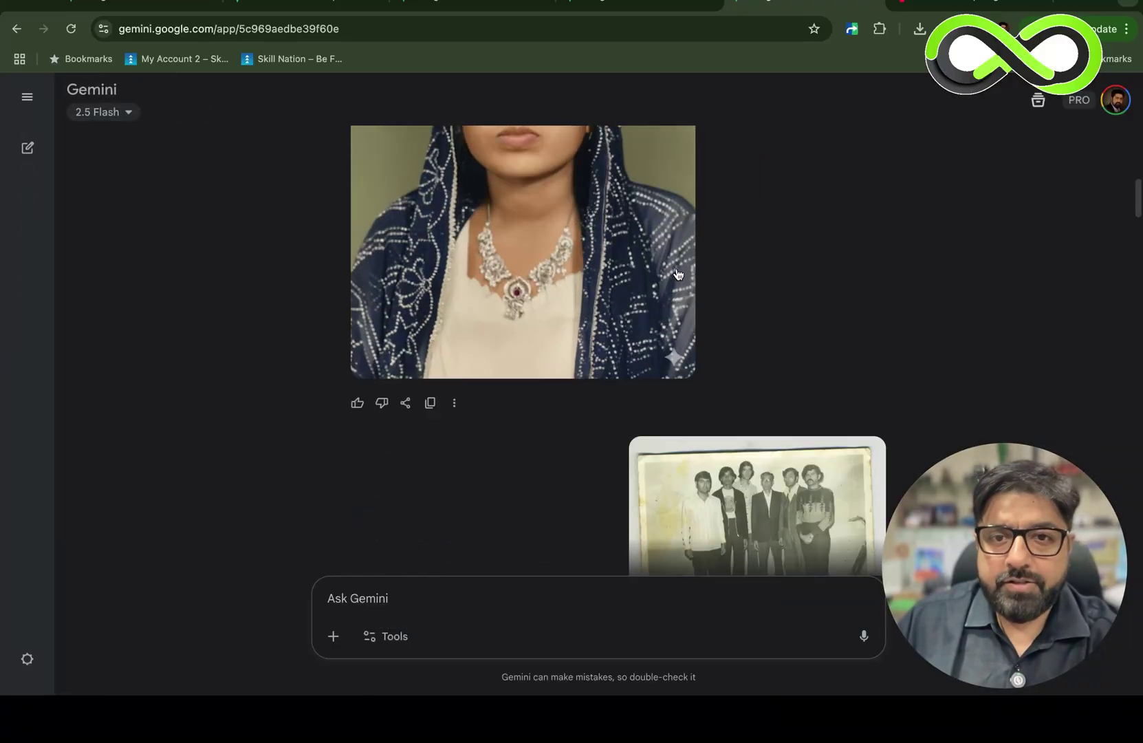
scroll(677, 274, "down", 3)
left_click(770, 348)
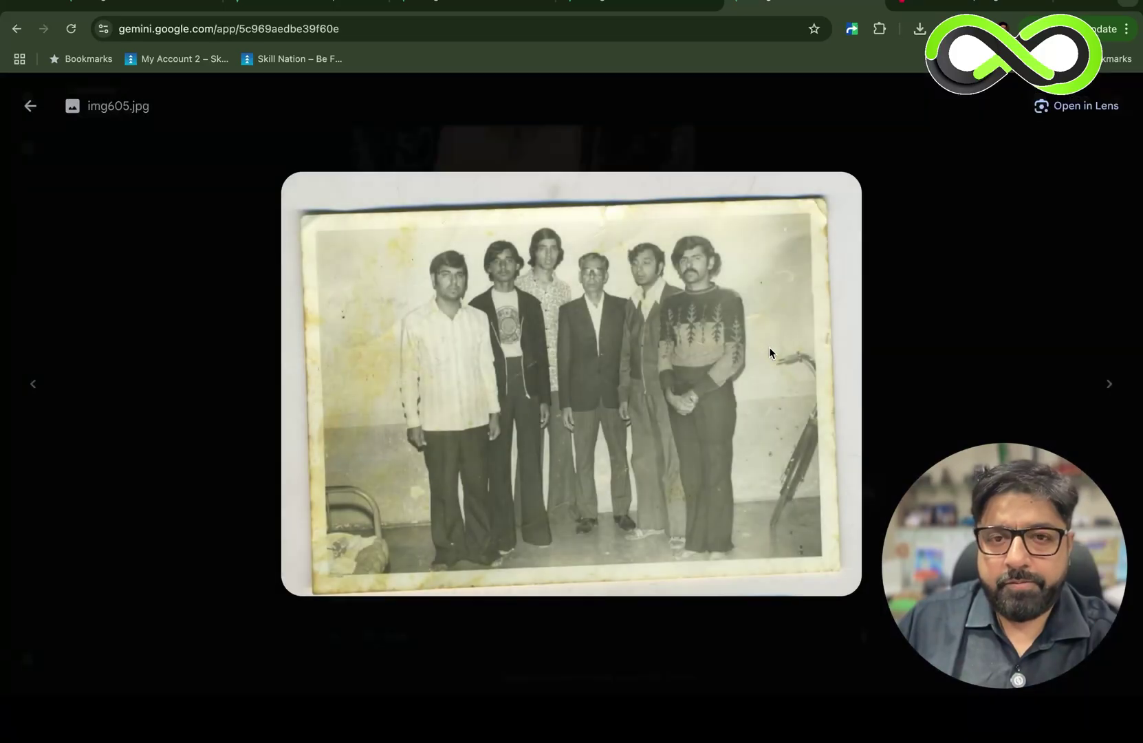
left_click(32, 108)
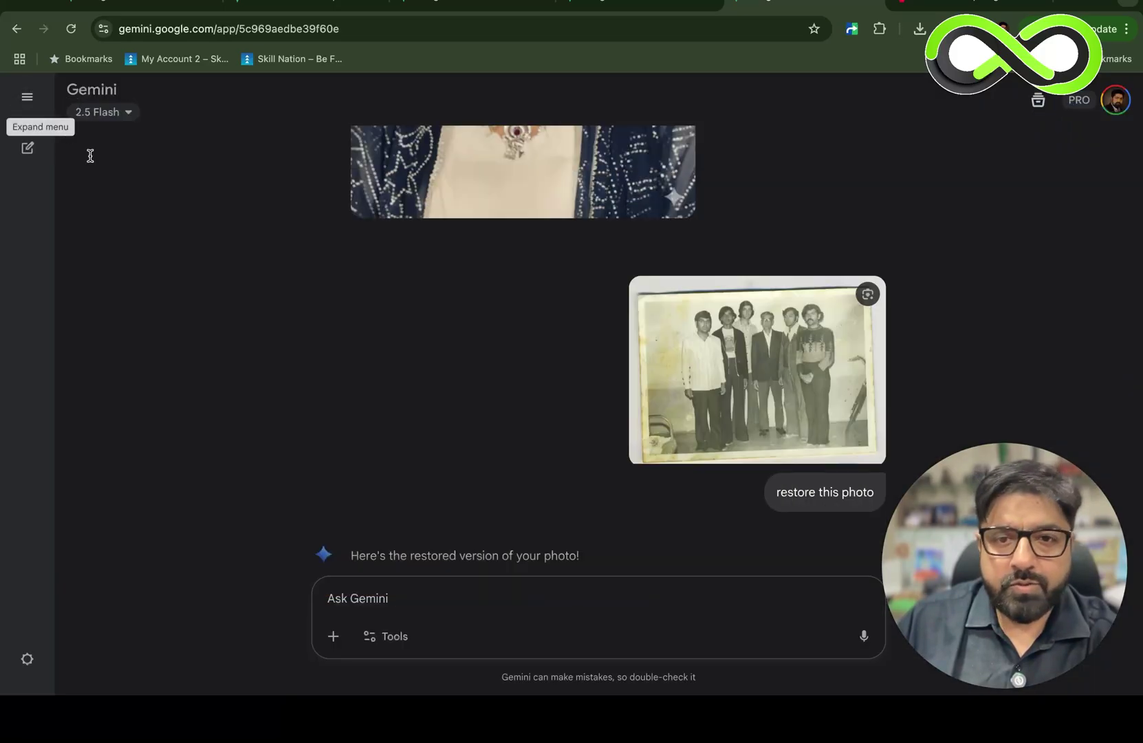
scroll(551, 393, "down", 3)
scroll(551, 393, "down", 2)
left_click(544, 421)
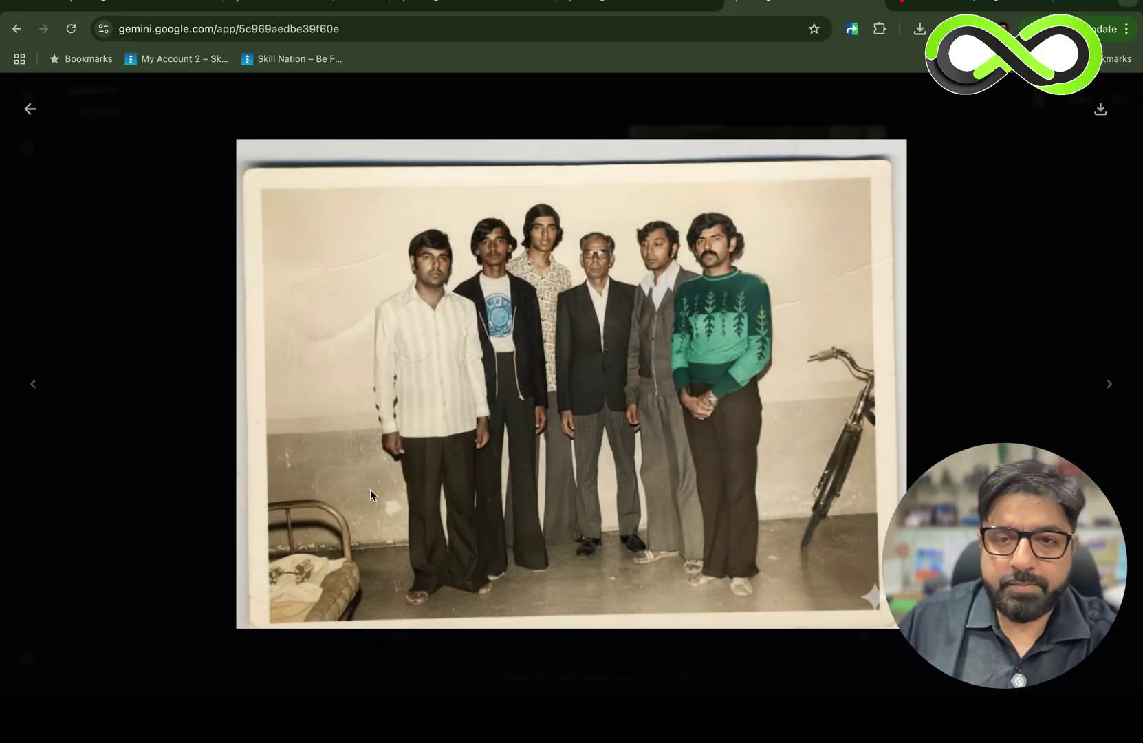
left_click(30, 108)
Step: Compare the black-and-white photo of five men with its restored version on a Las Vegas Strip backdrop, enlarging both
scroll(736, 390, "down", 5)
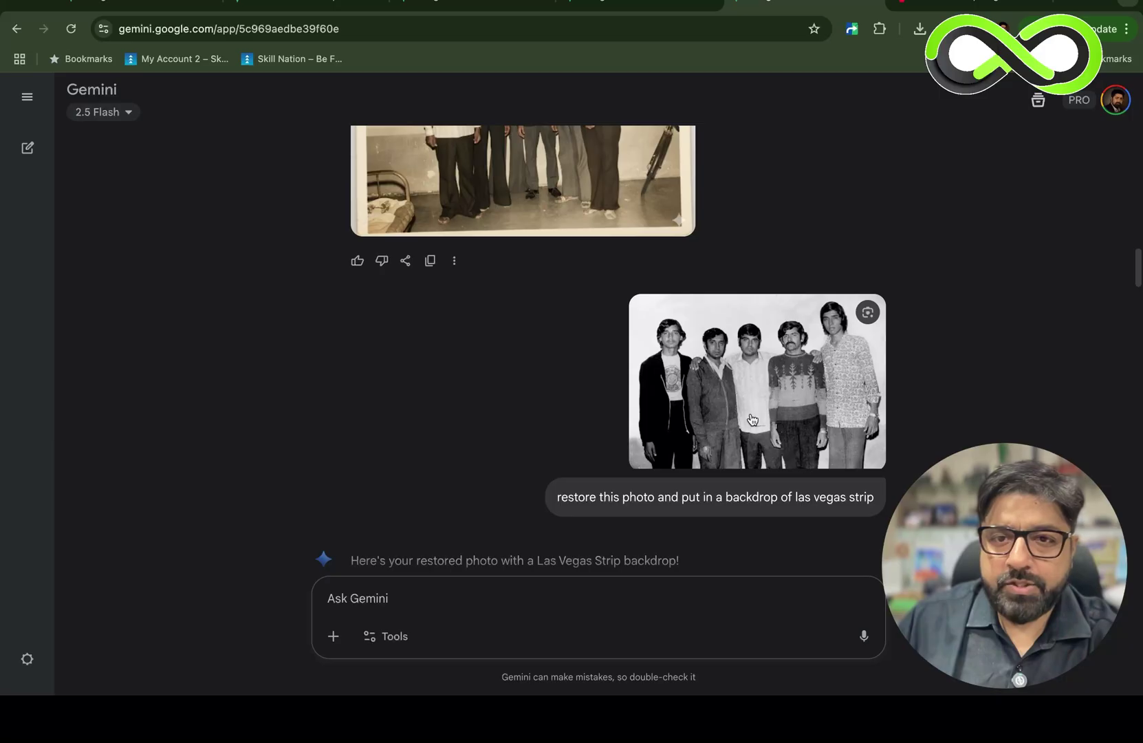
left_click(789, 401)
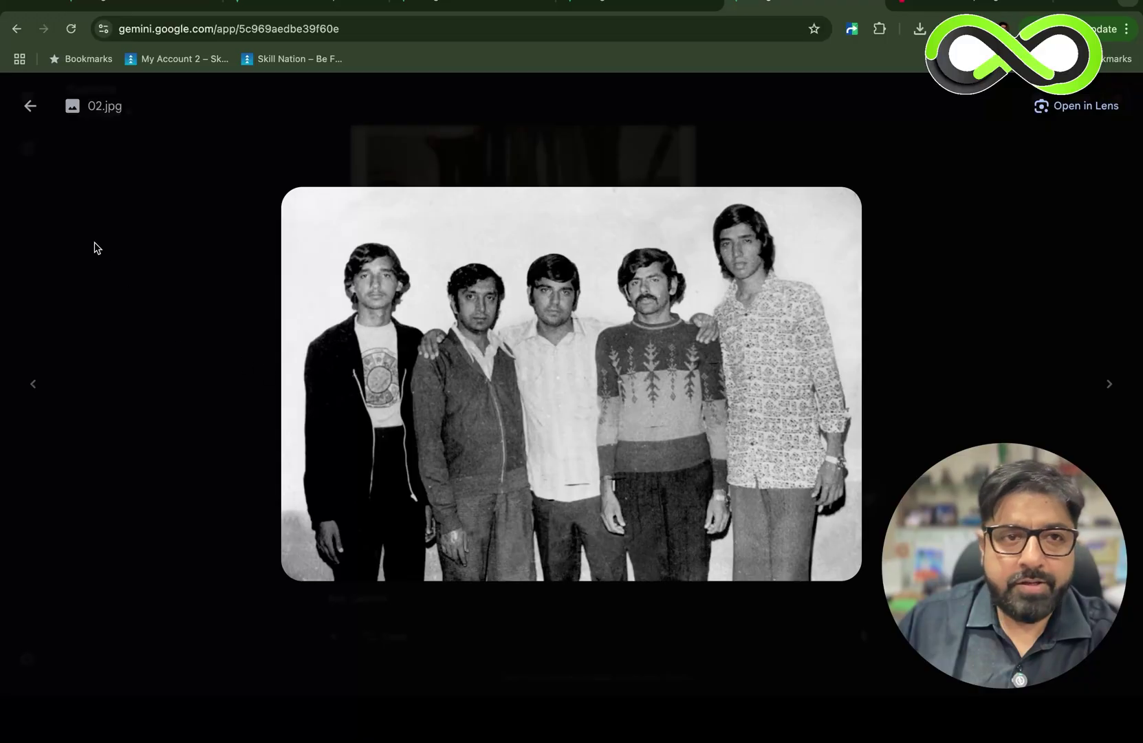
left_click(29, 106)
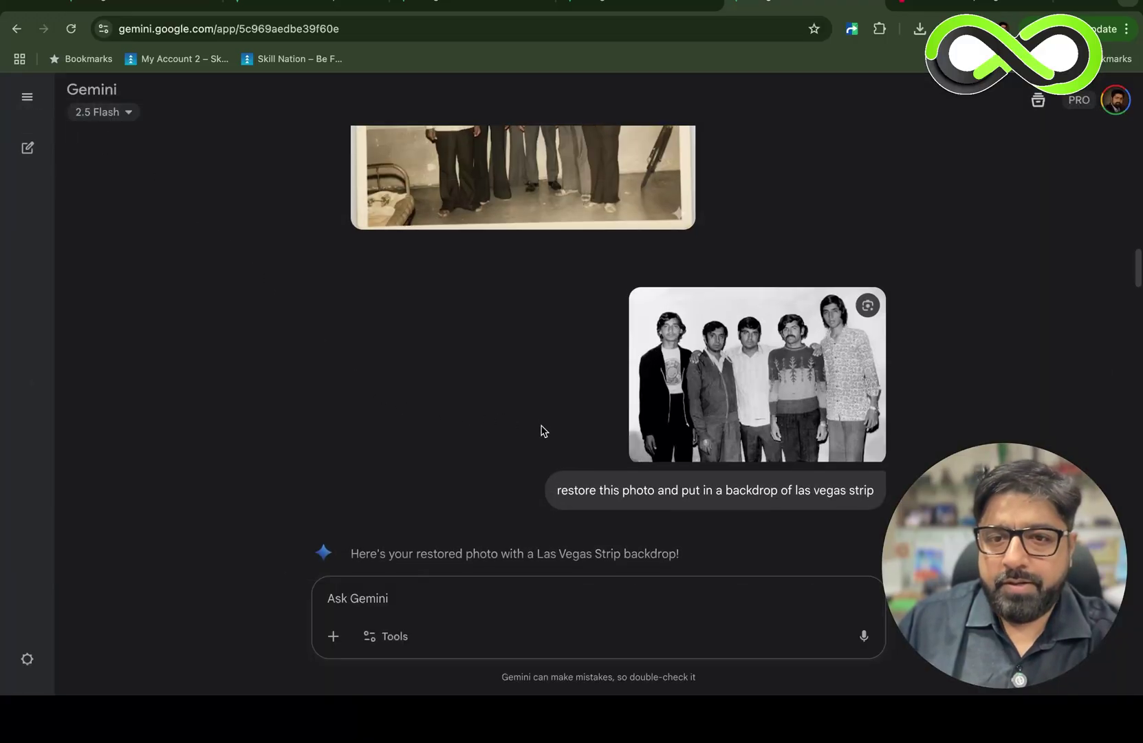
scroll(540, 433, "down", 5)
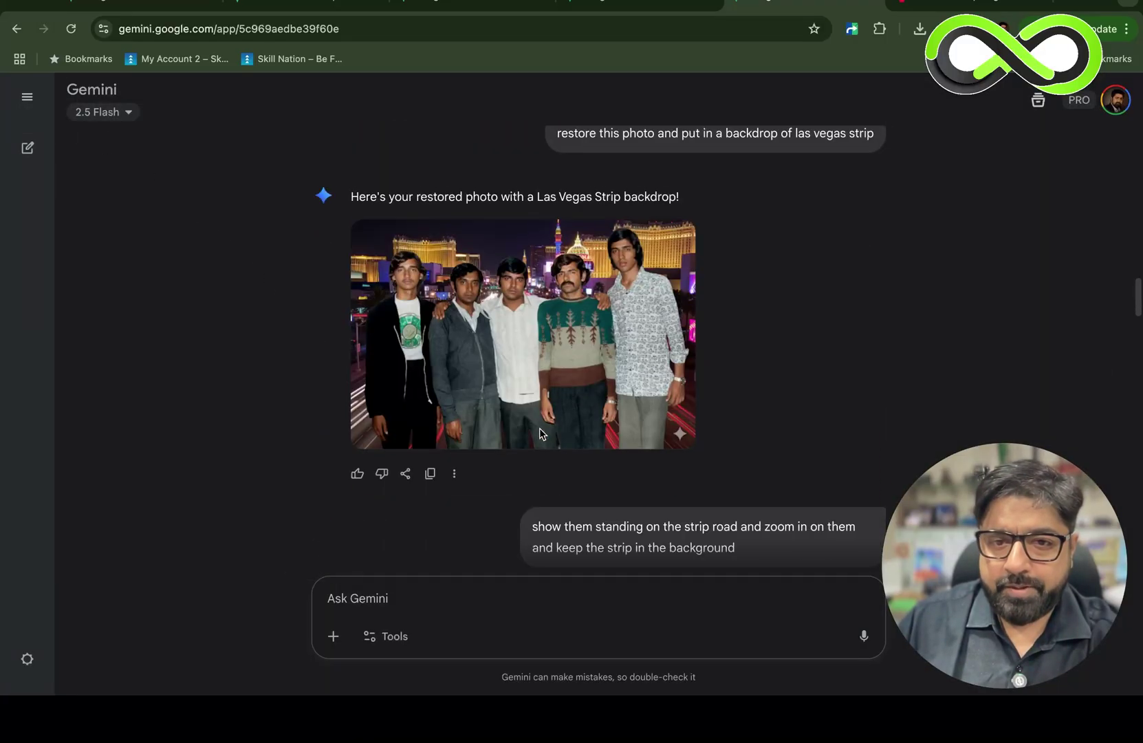
left_click(547, 347)
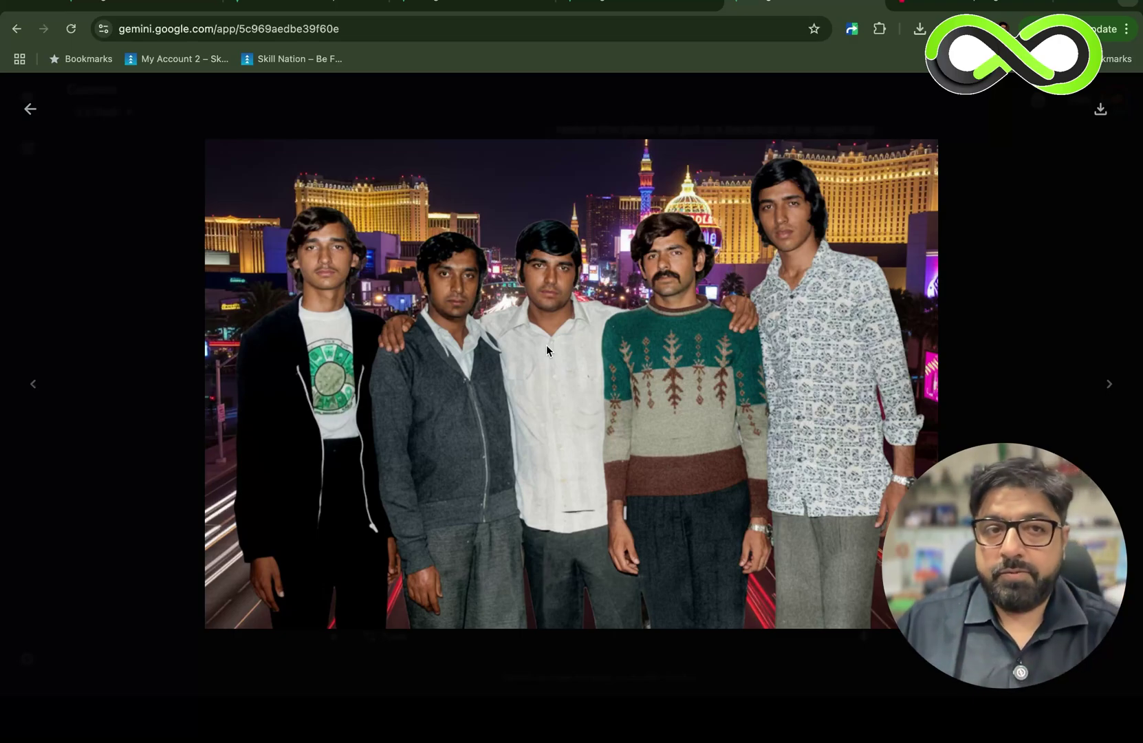
key("Escape")
Step: Review the prompt showing the men standing on the strip road with the strip behind them, and its generated image
scroll(725, 466, "down", 3)
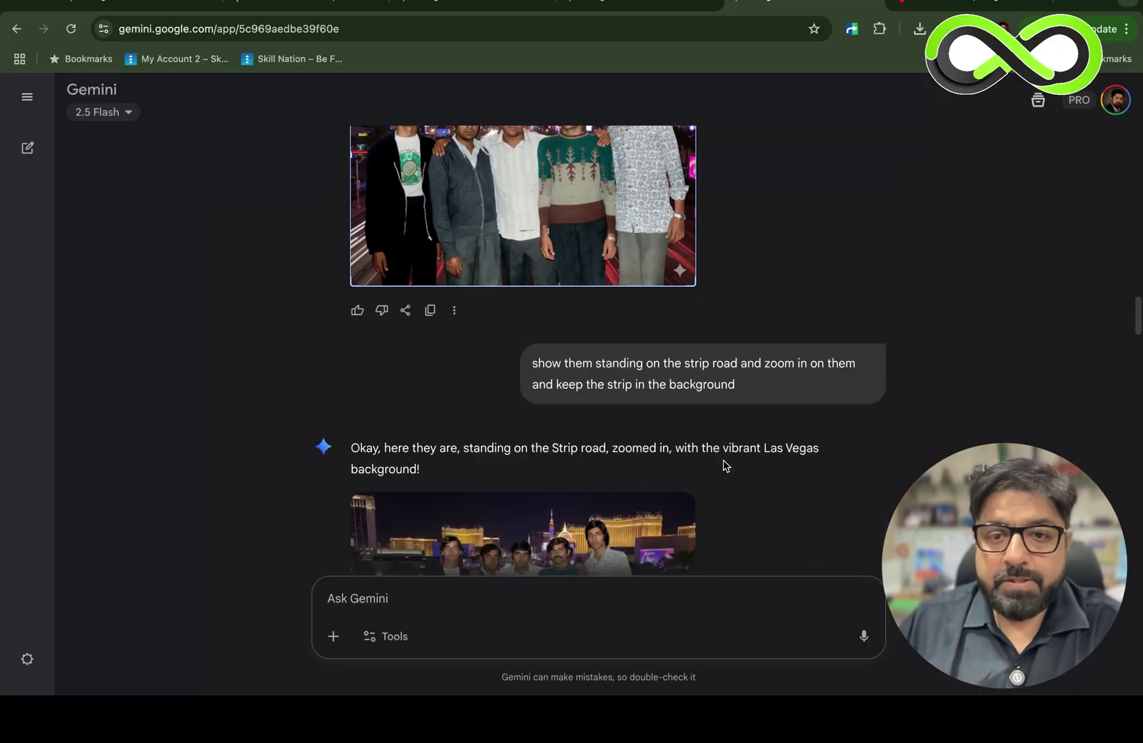
scroll(761, 371, "down", 3)
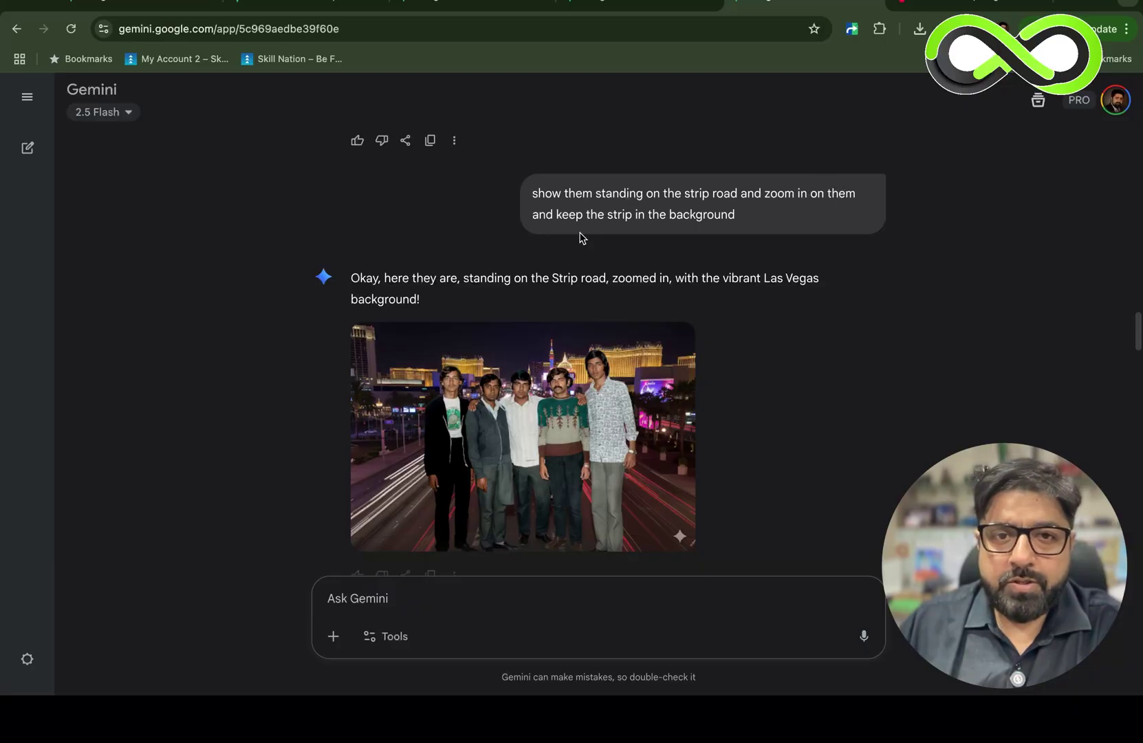
scroll(678, 309, "down", 1)
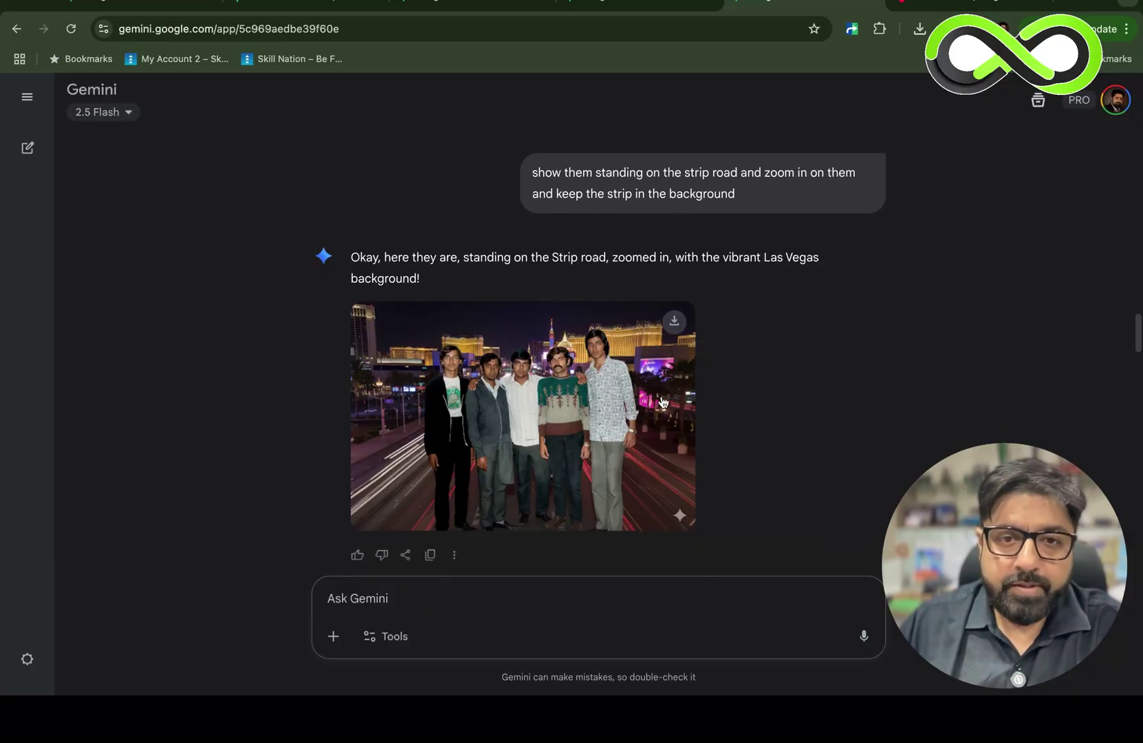
Step: Read the prompt giving all the men mafia style shades and clothing, and inspect the result enlarged
scroll(695, 403, "down", 3)
scroll(819, 383, "down", 3)
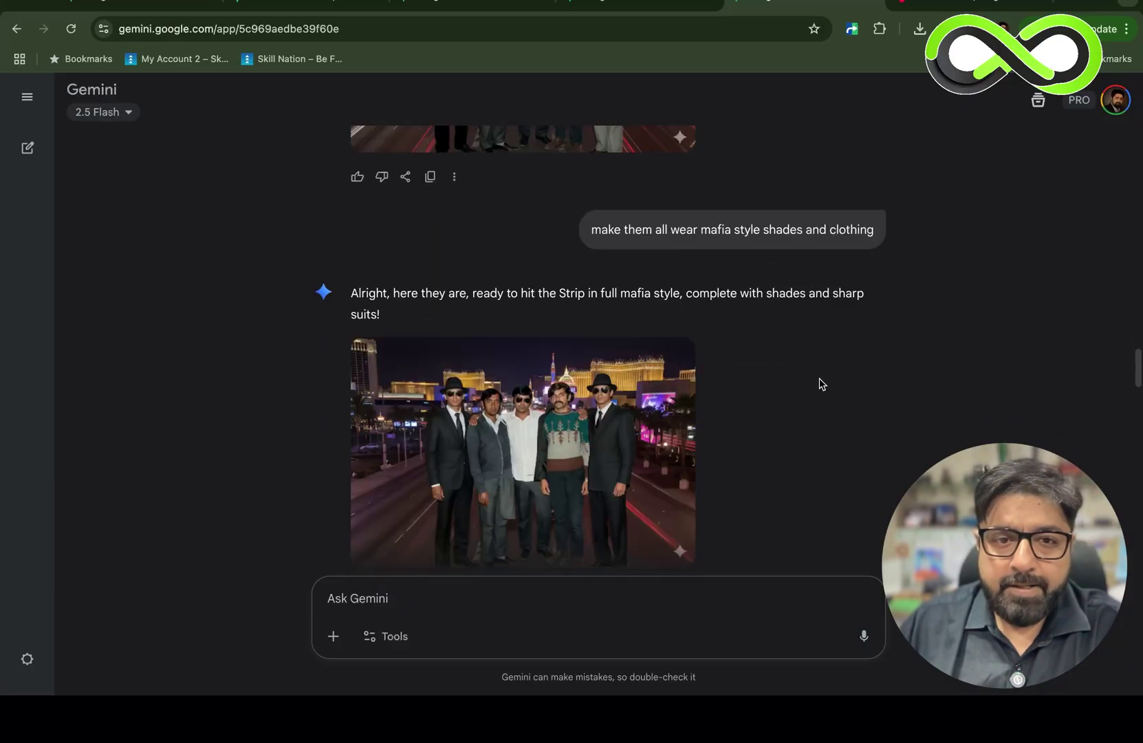
left_click(597, 411)
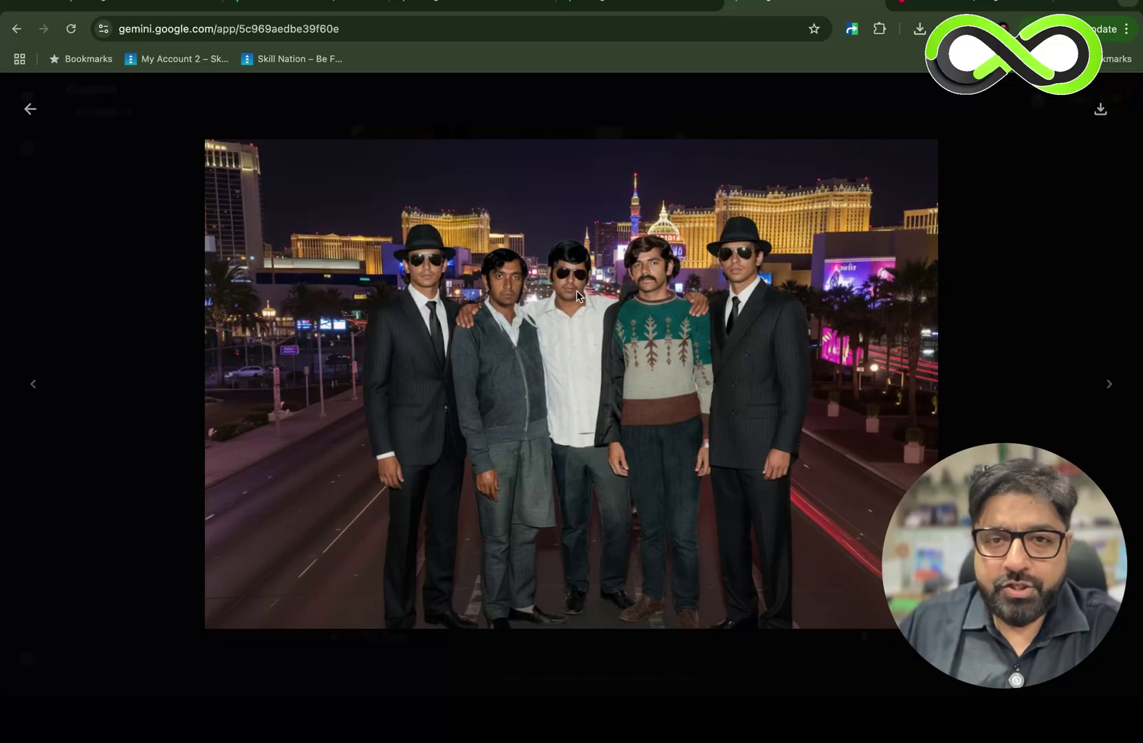
left_click(27, 114)
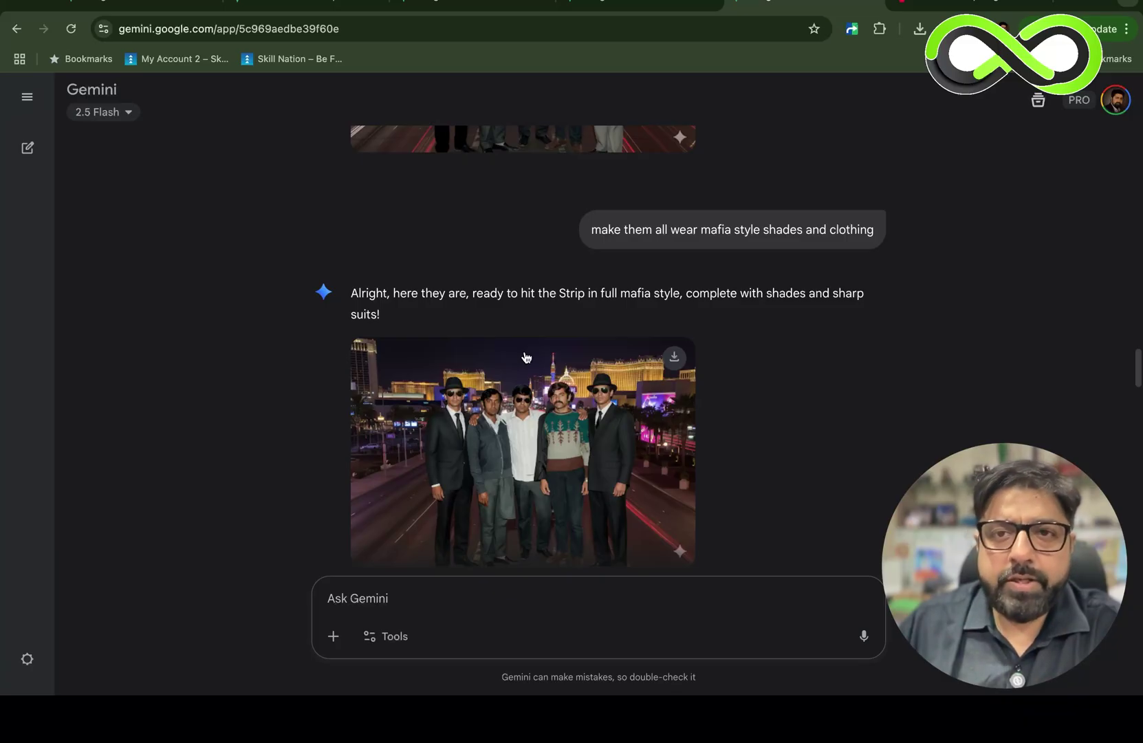
Step: Review the old portrait of the man in a black cap, its prompt for restoration in an elegant frame, and the framed result
scroll(526, 357, "down", 3)
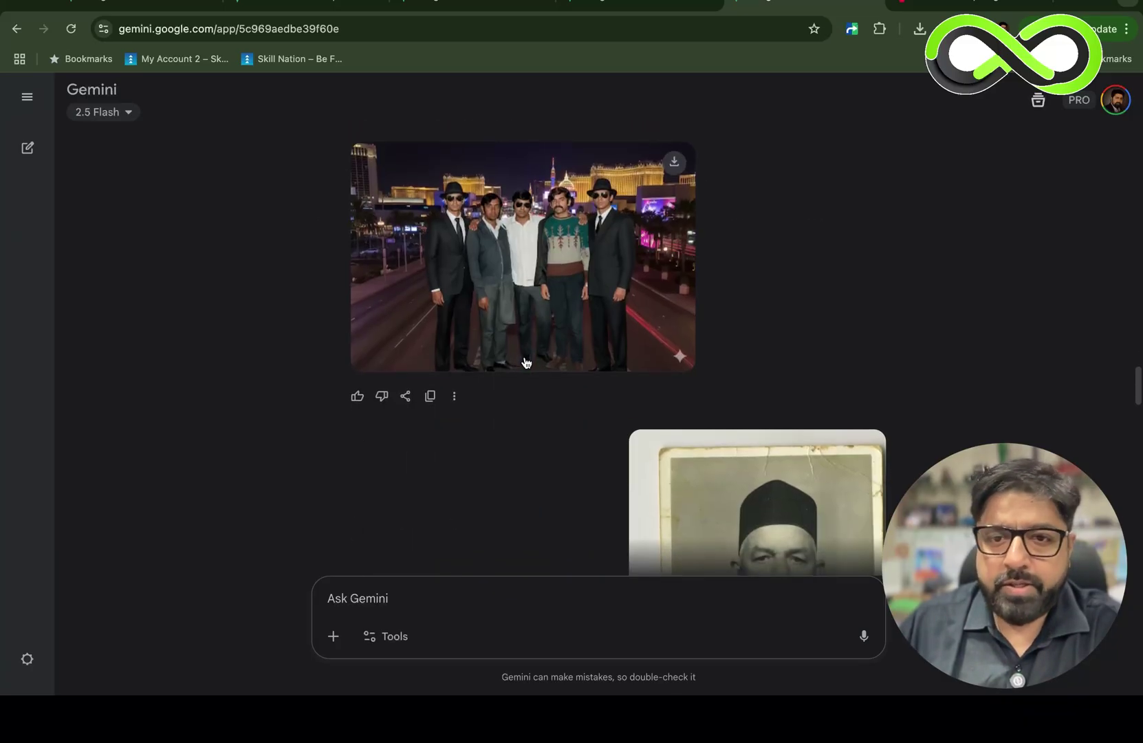
scroll(527, 362, "down", 5)
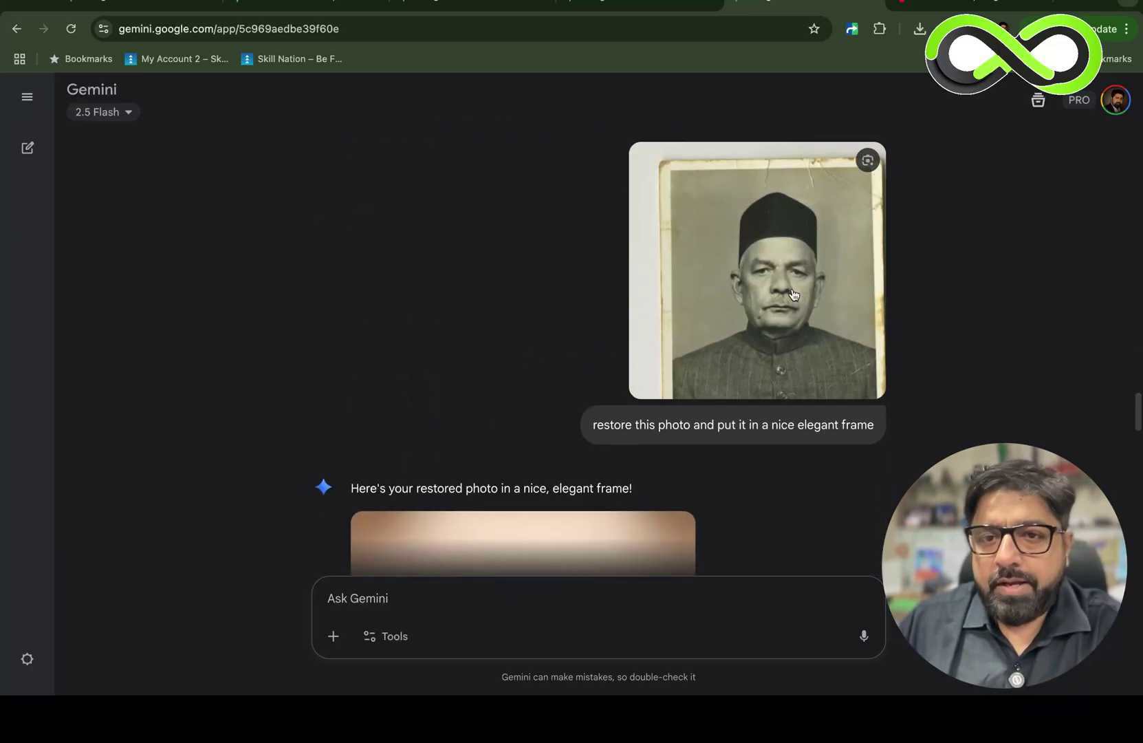
scroll(696, 413, "down", 3)
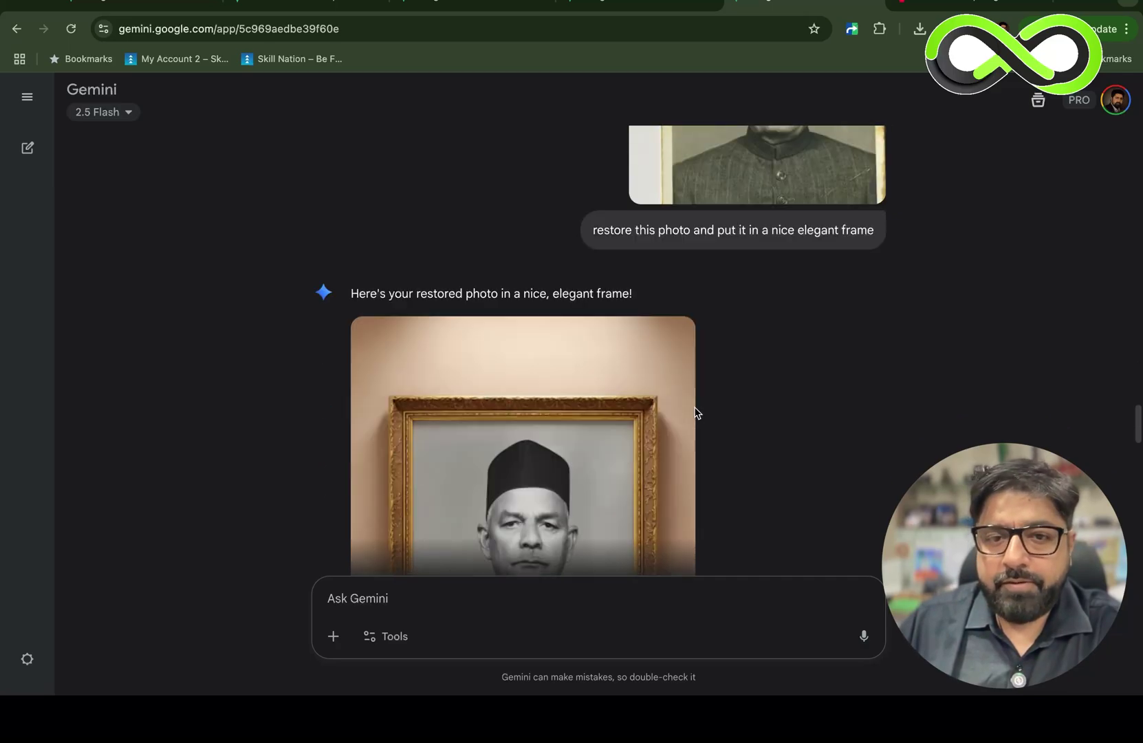
scroll(696, 412, "down", 2)
scroll(565, 455, "down", 1)
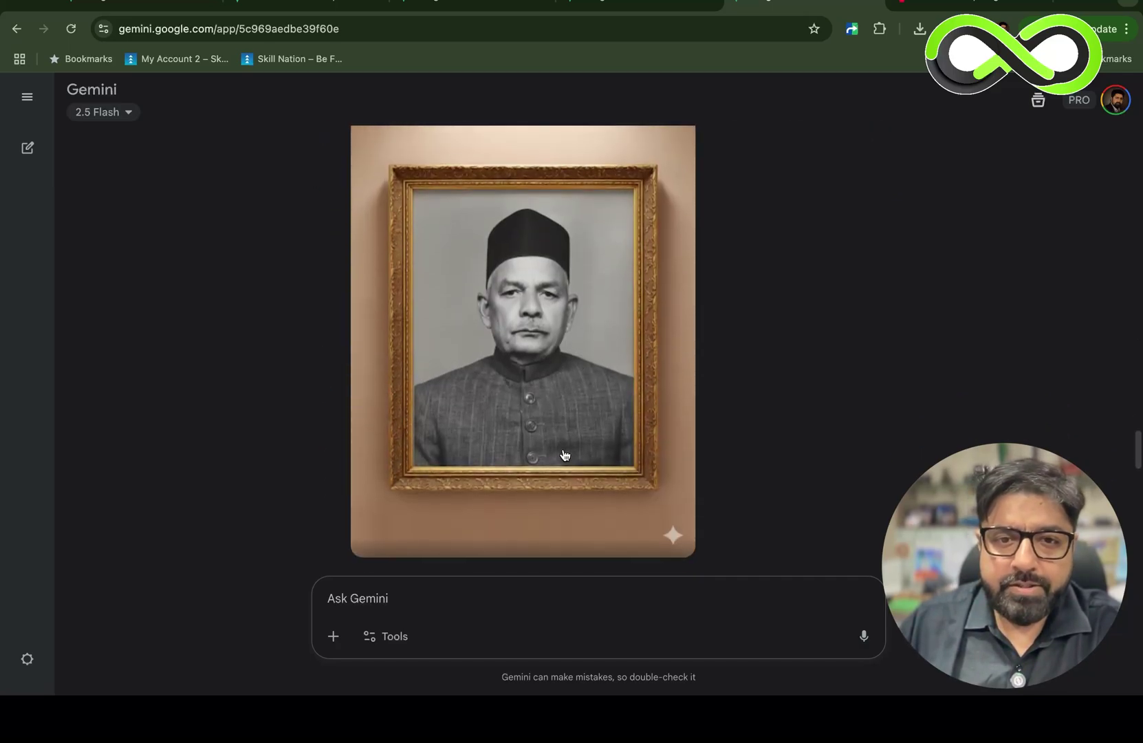
scroll(564, 454, "down", 4)
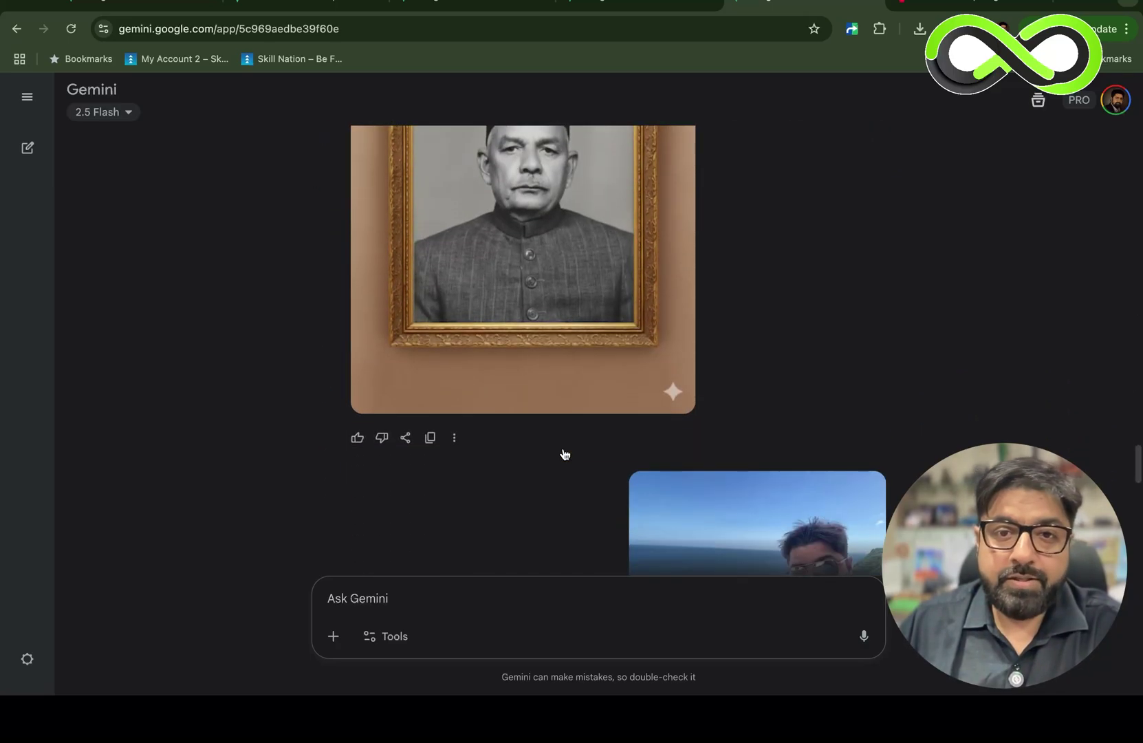
Step: Expand and read the full prompt for a blister-pack action figure made from the seaside selfie, and enlarge the figure with the changed header name
scroll(564, 454, "down", 1)
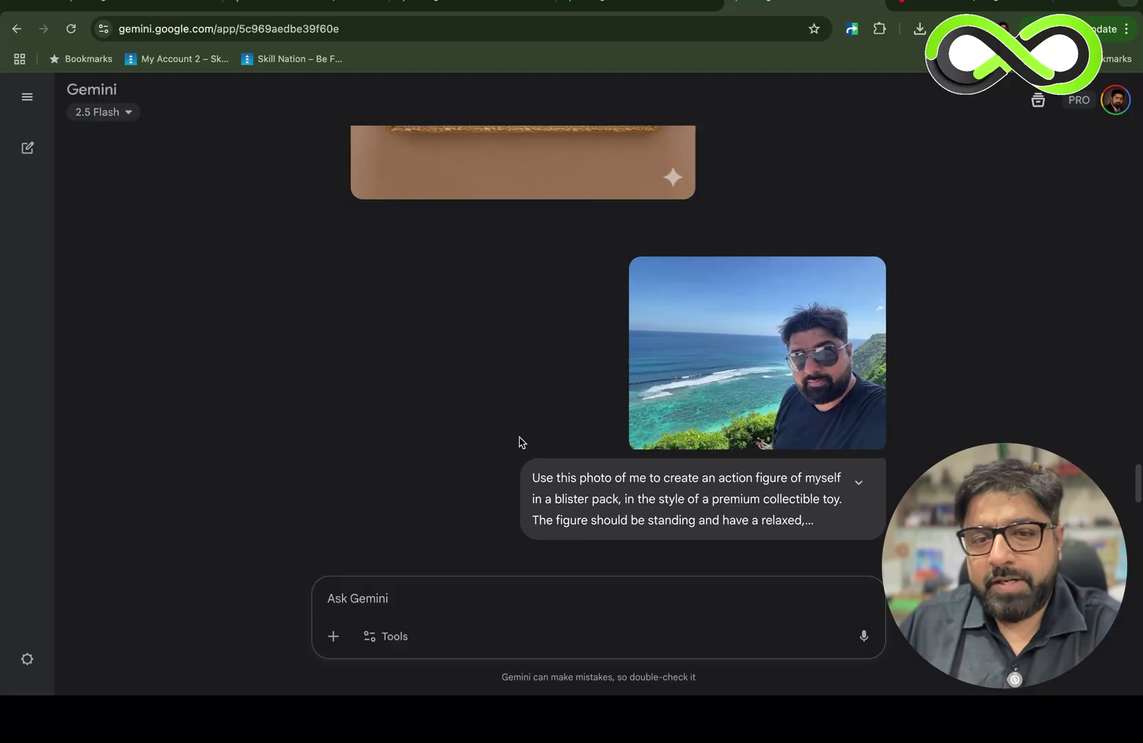
scroll(519, 442, "down", 1)
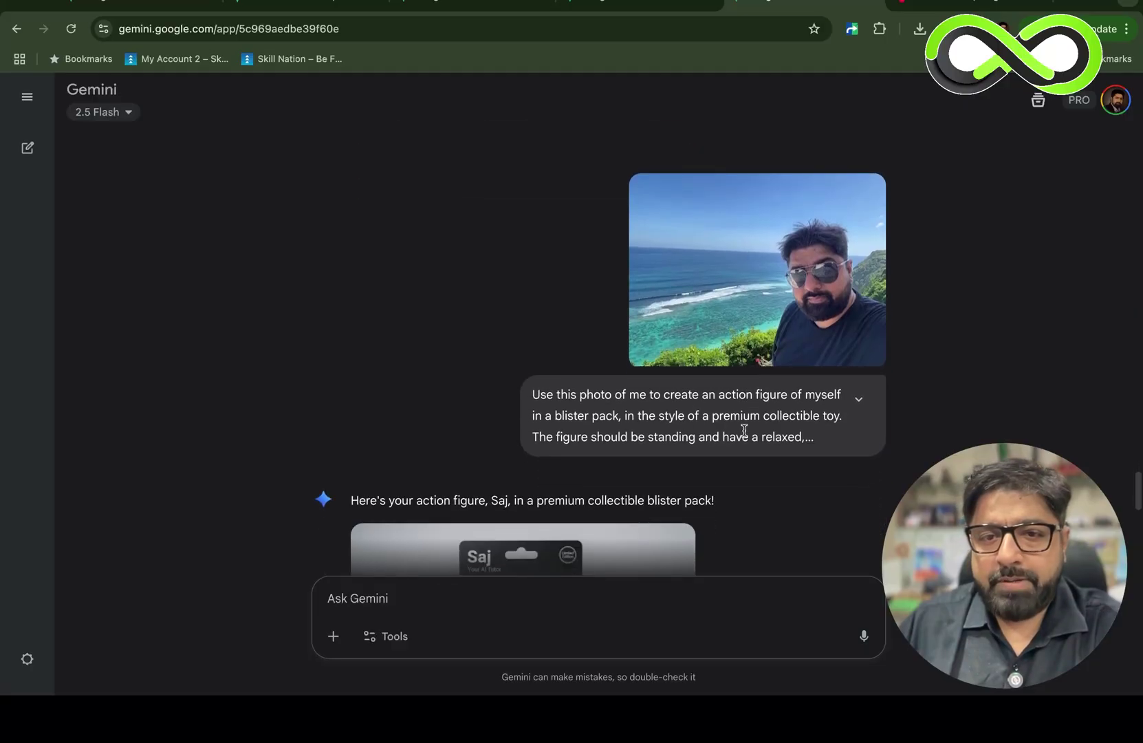
scroll(744, 430, "up", 1)
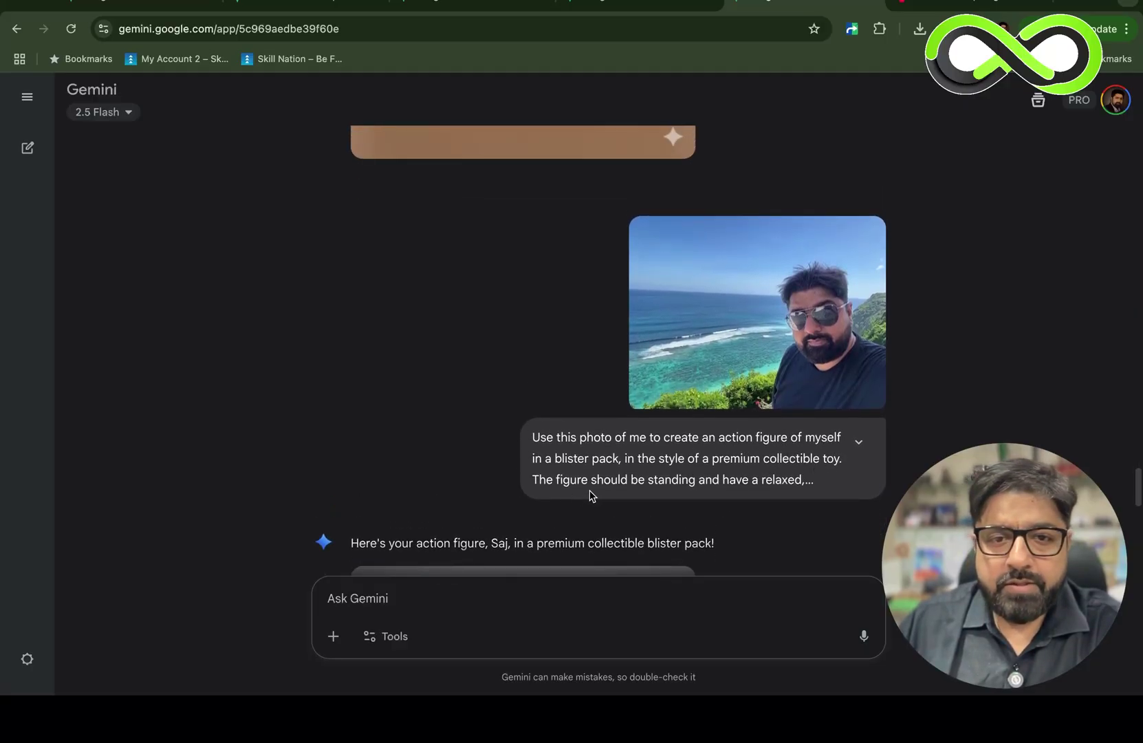
left_click(859, 442)
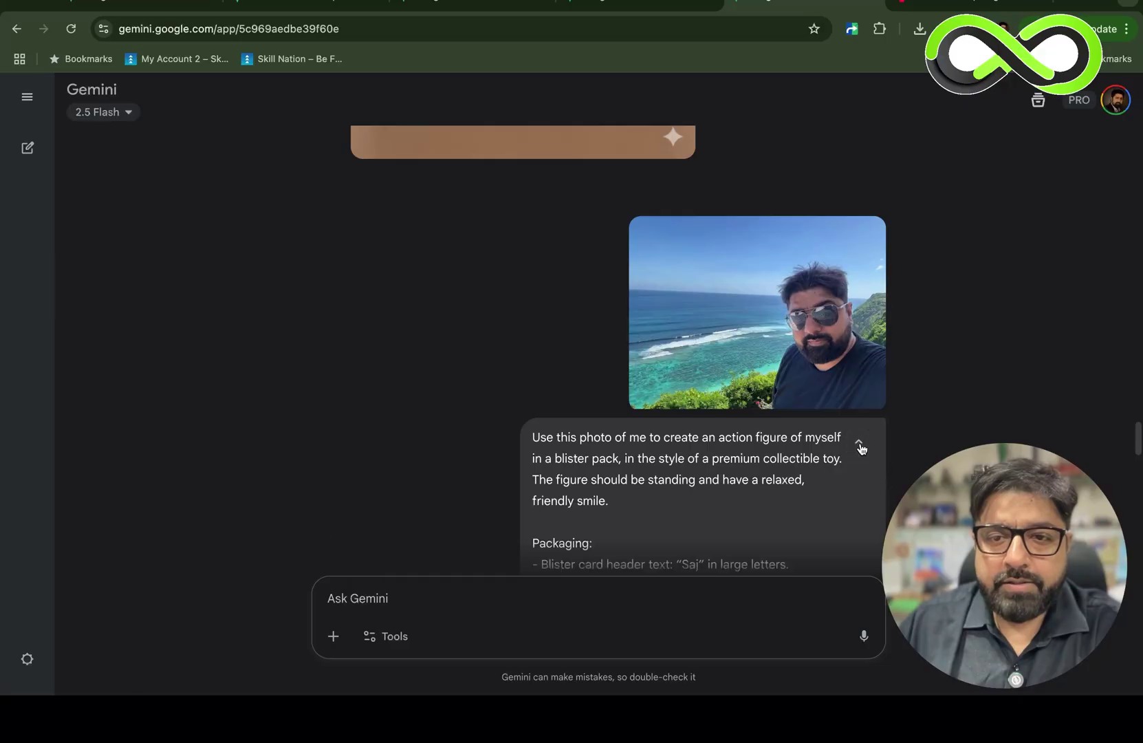
scroll(743, 504, "down", 3)
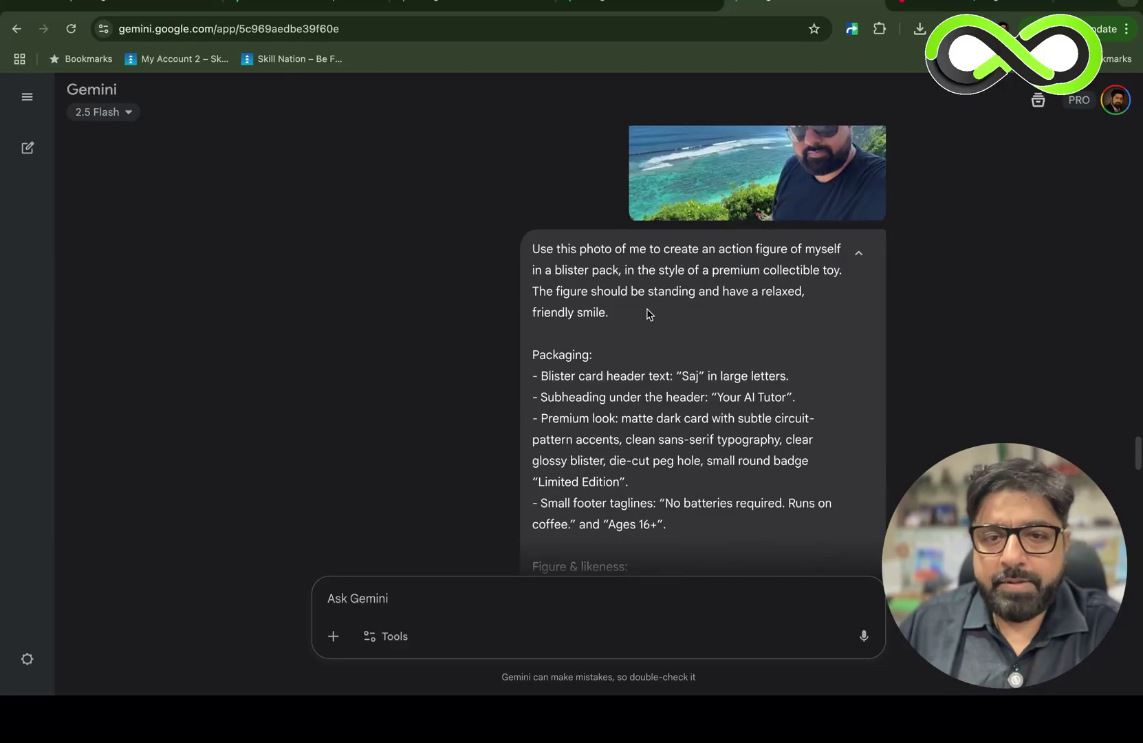
scroll(660, 498, "down", 1)
scroll(660, 498, "down", 8)
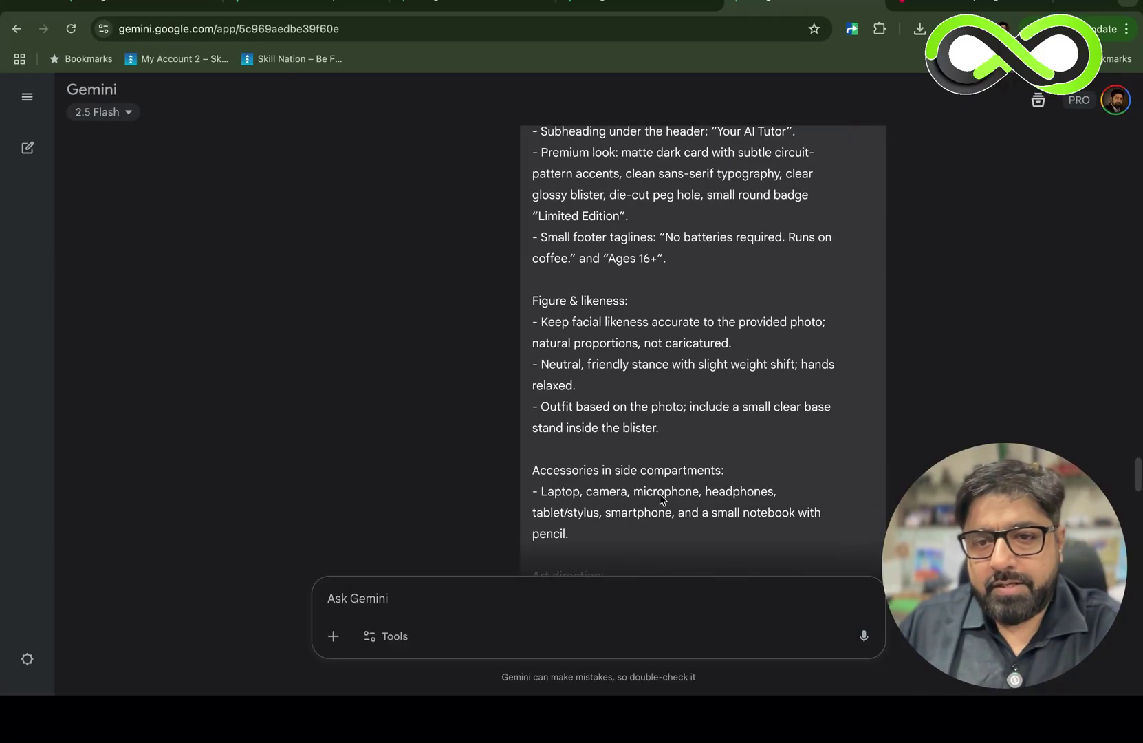
scroll(660, 498, "down", 8)
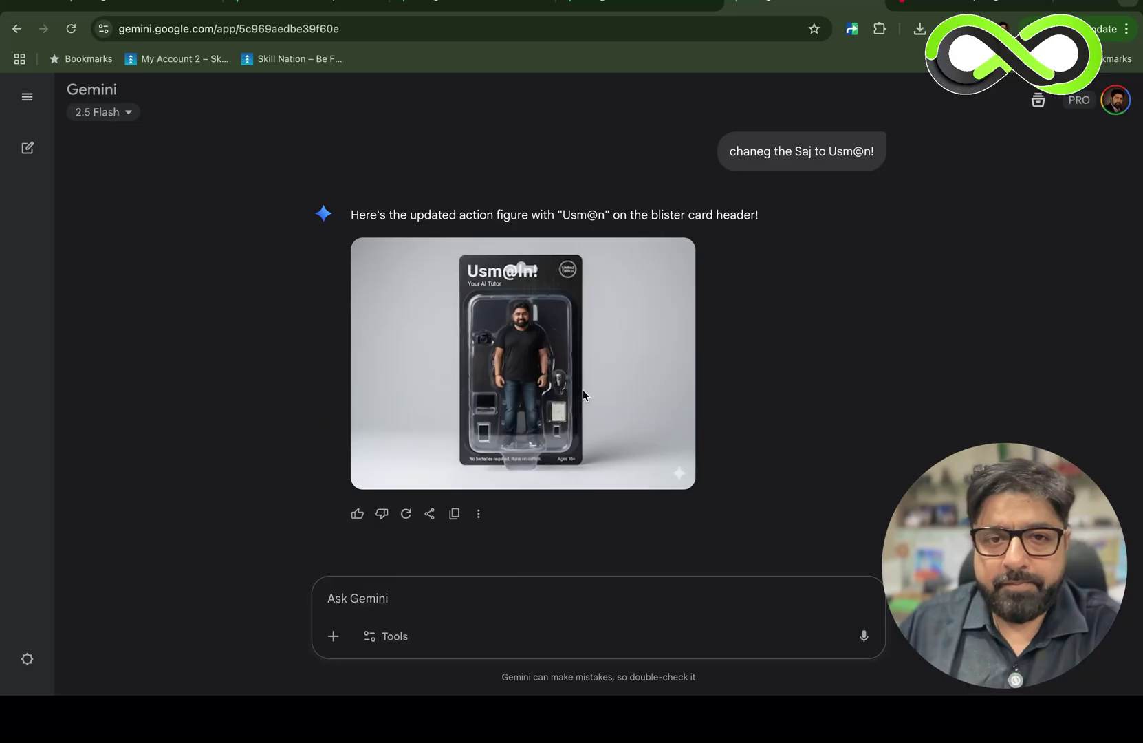
left_click(583, 396)
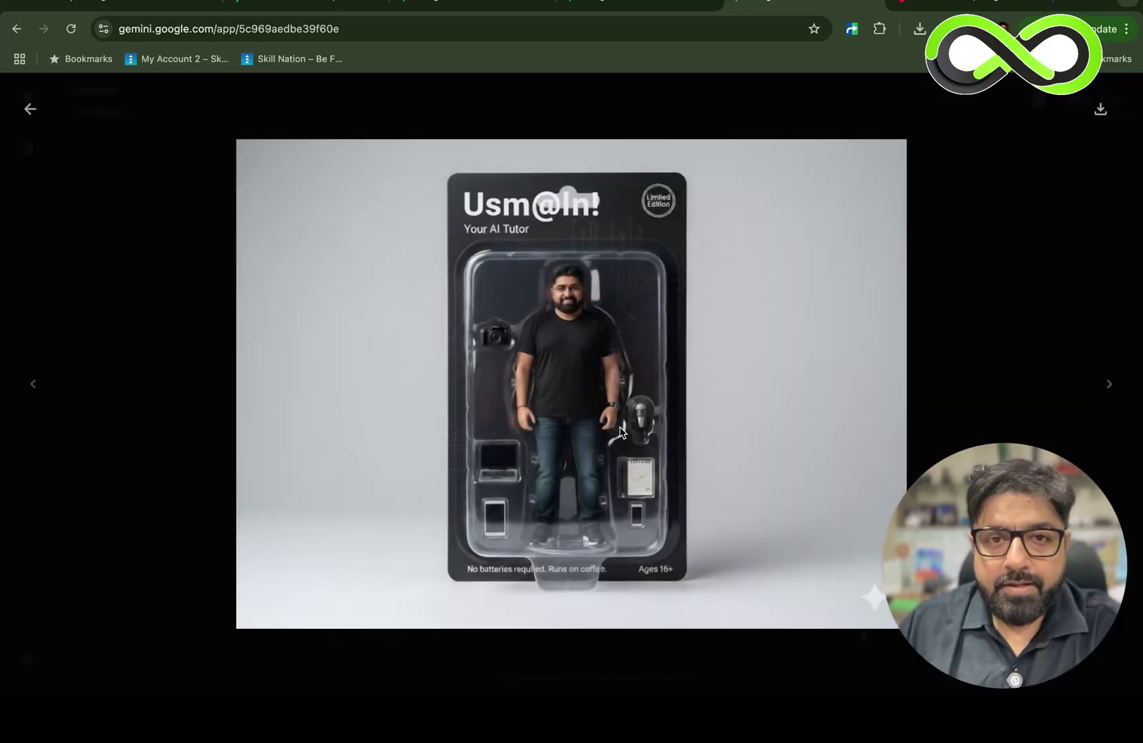